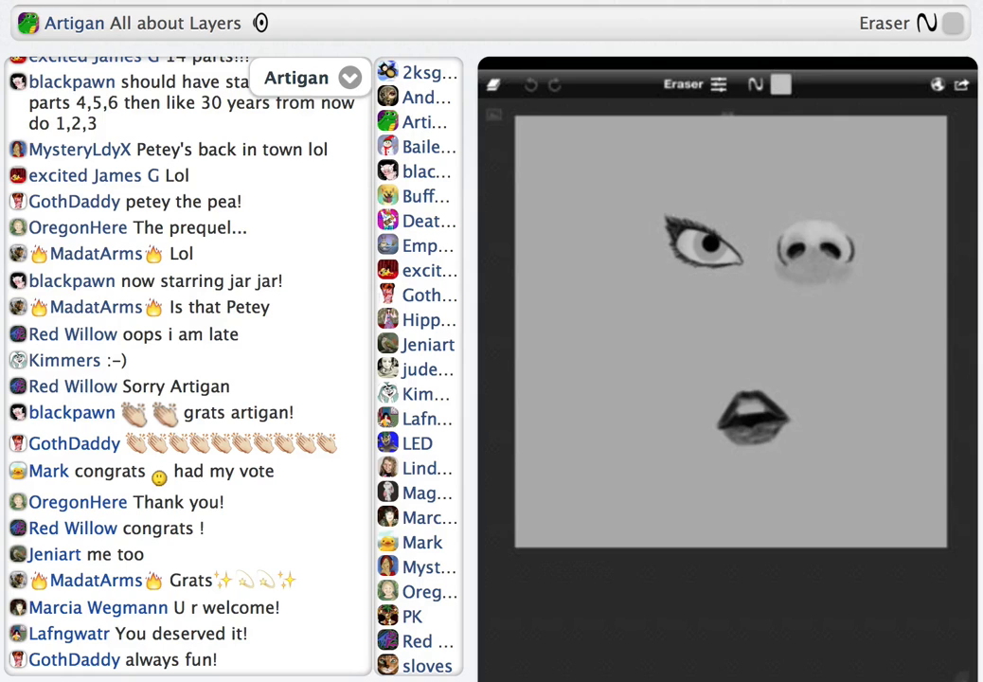
# Load the saved colour portrait of the blue-eyed woman in the purple top from the gallery
pyautogui.click(961, 84)
pyautogui.click(861, 202)
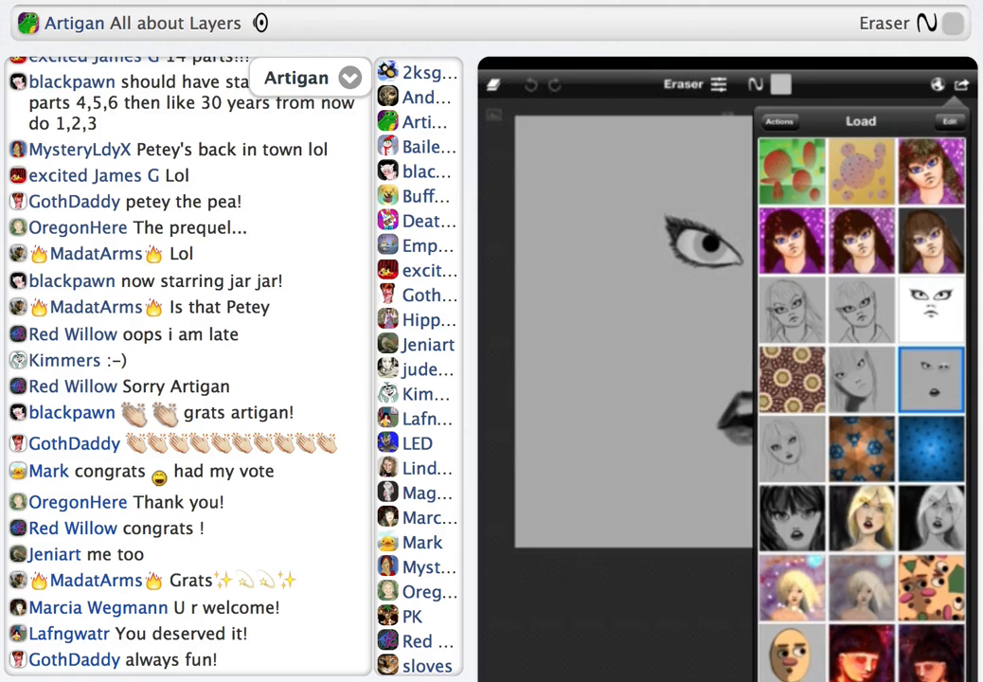
pyautogui.click(932, 171)
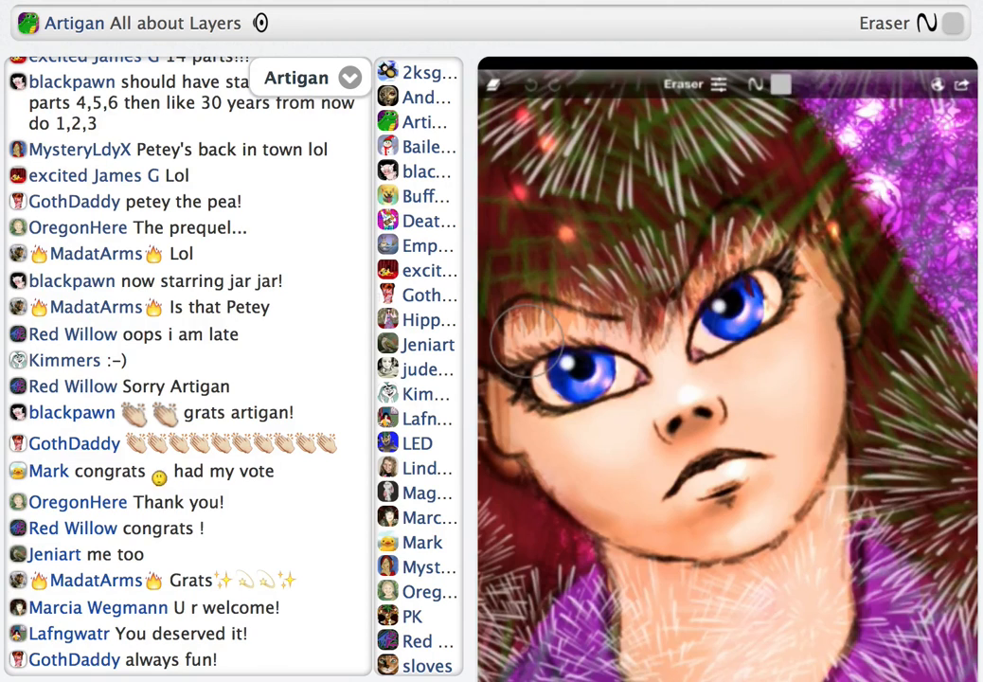
pyautogui.scroll(-5, 658, 249)
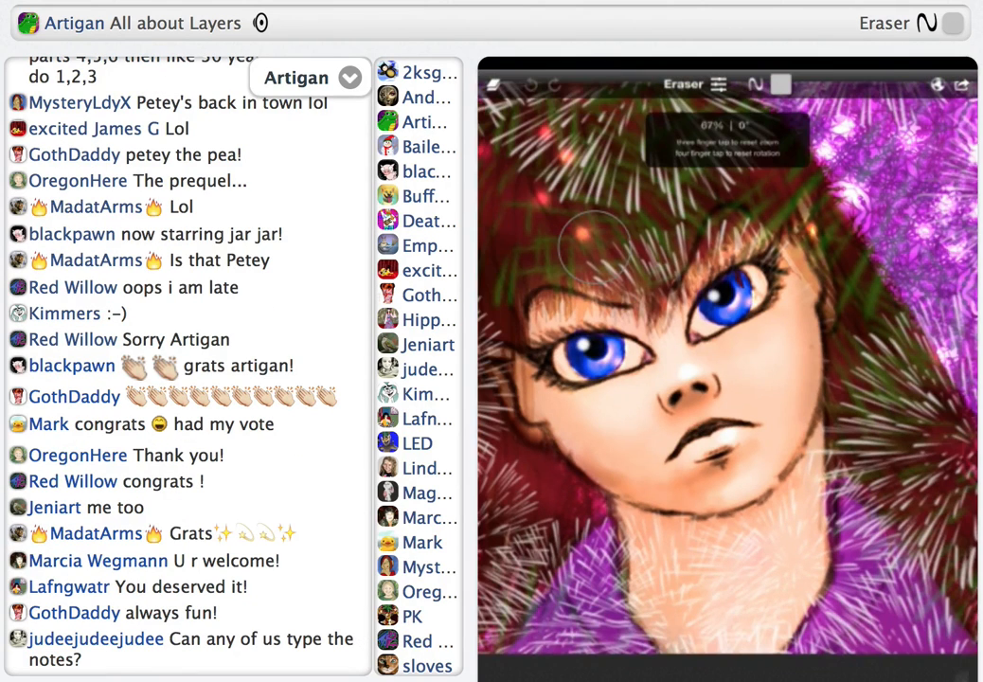
pyautogui.scroll(-1, 604, 260)
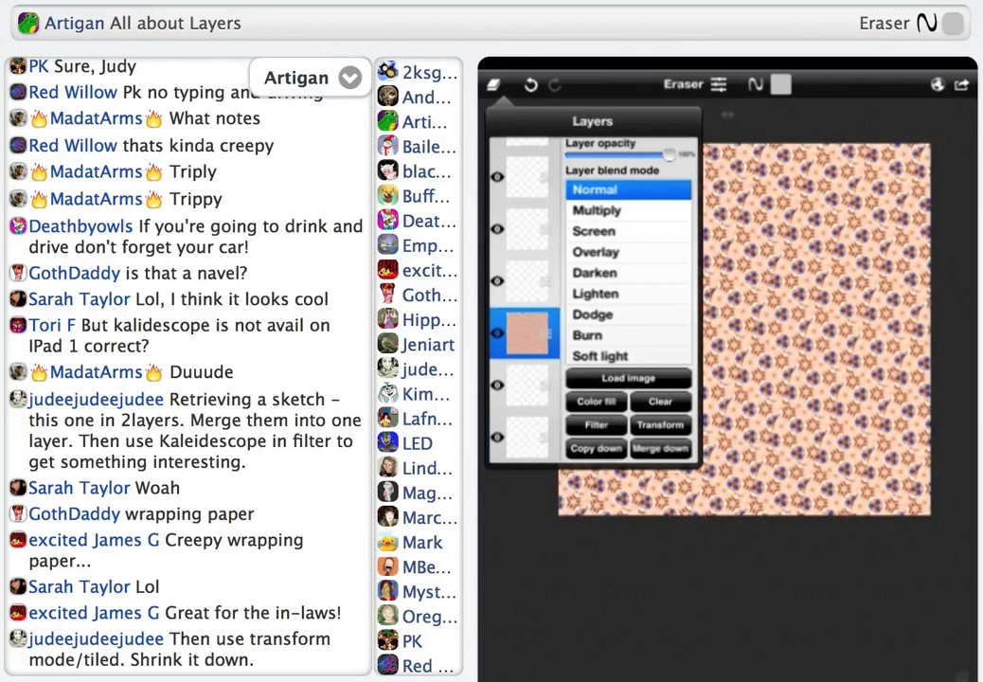
# Set the tiled pattern layer's blend mode to On
pyautogui.click(596, 425)
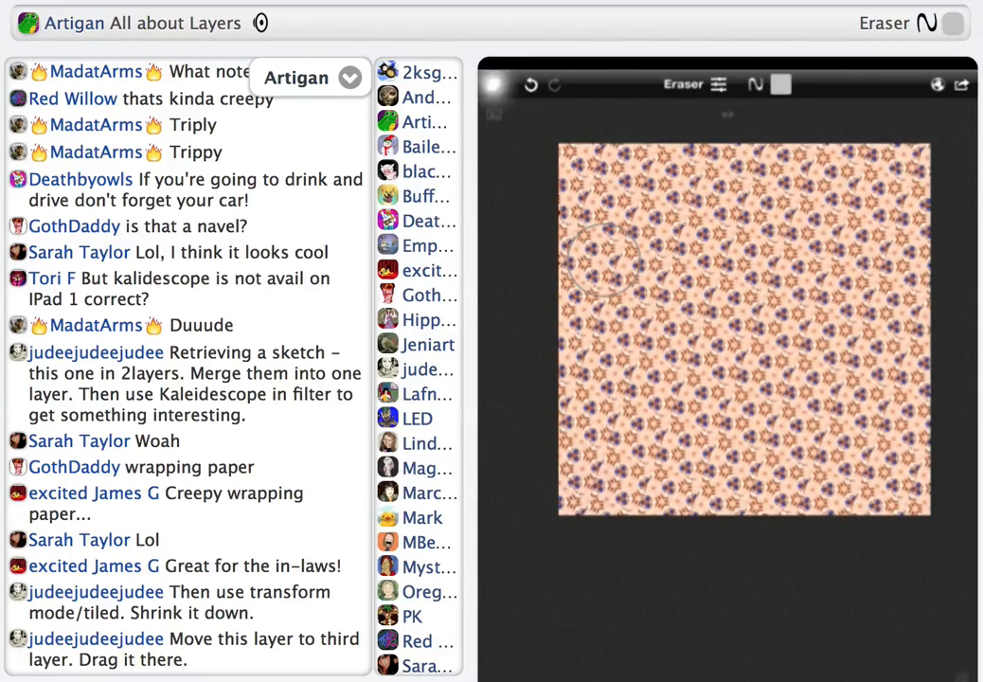
pyautogui.click(493, 85)
pyautogui.scroll(-5, 606, 261)
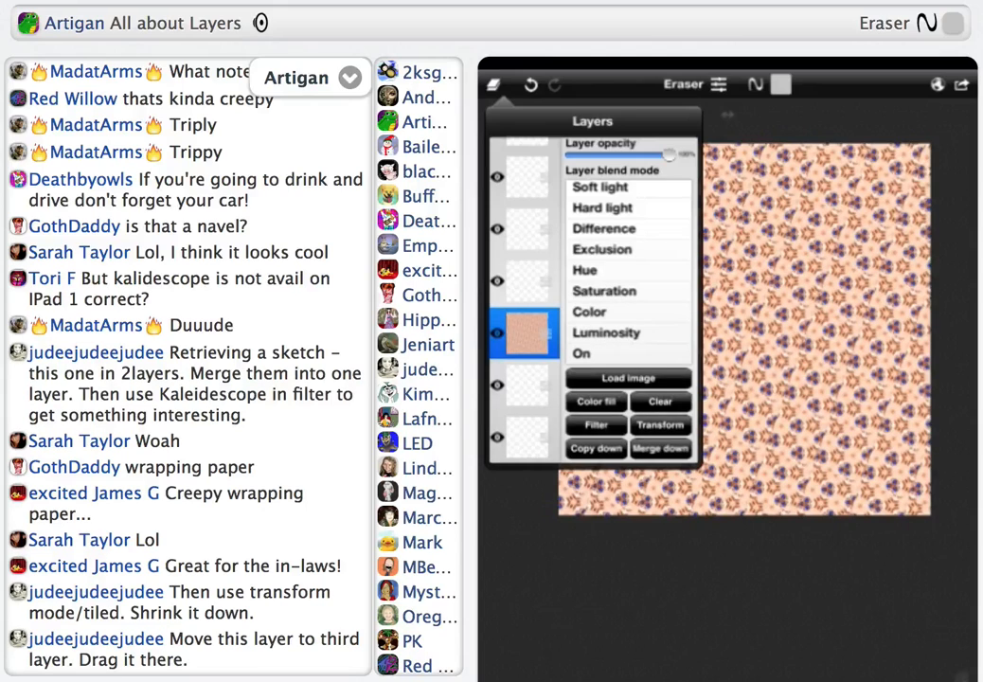
pyautogui.click(581, 353)
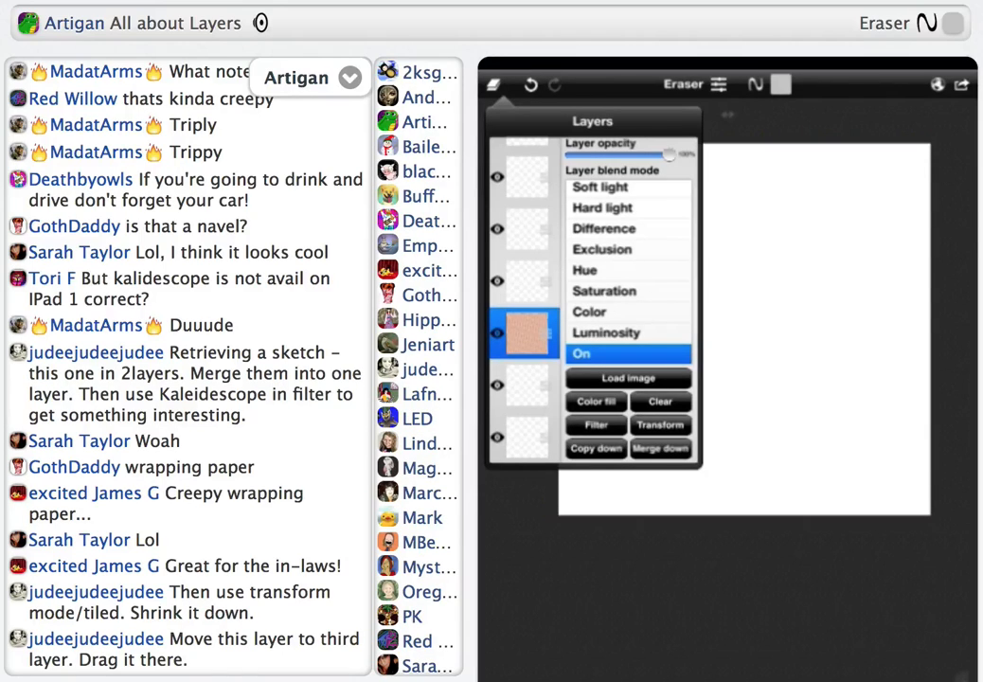
pyautogui.click(604, 260)
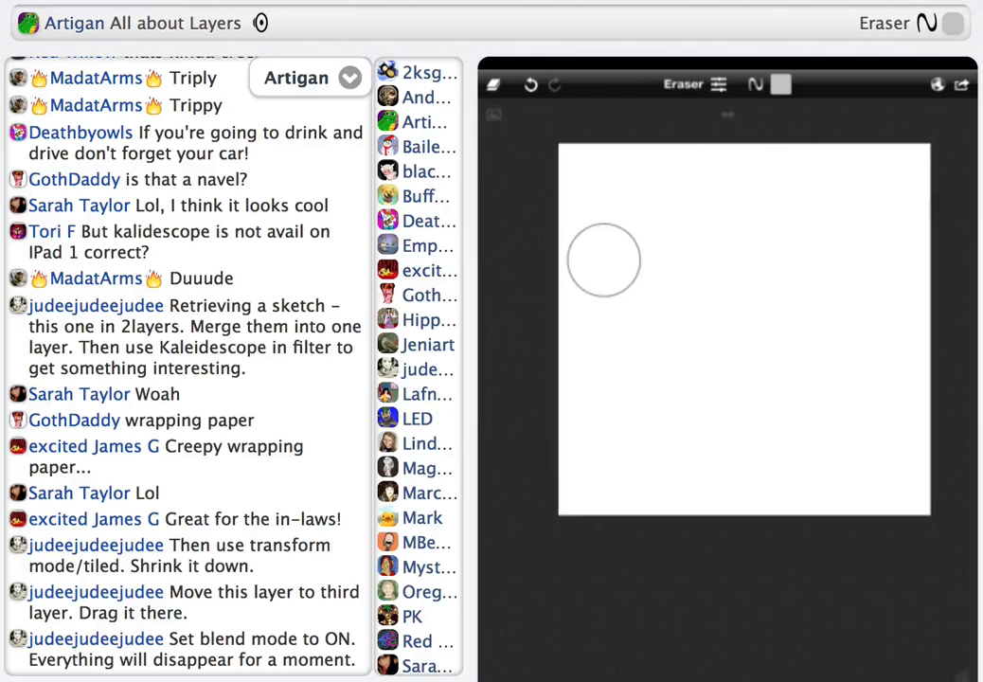
# Make the empty layer directly below the pattern active and choose the Vector tool with Gradient turned on
pyautogui.click(493, 84)
pyautogui.click(526, 385)
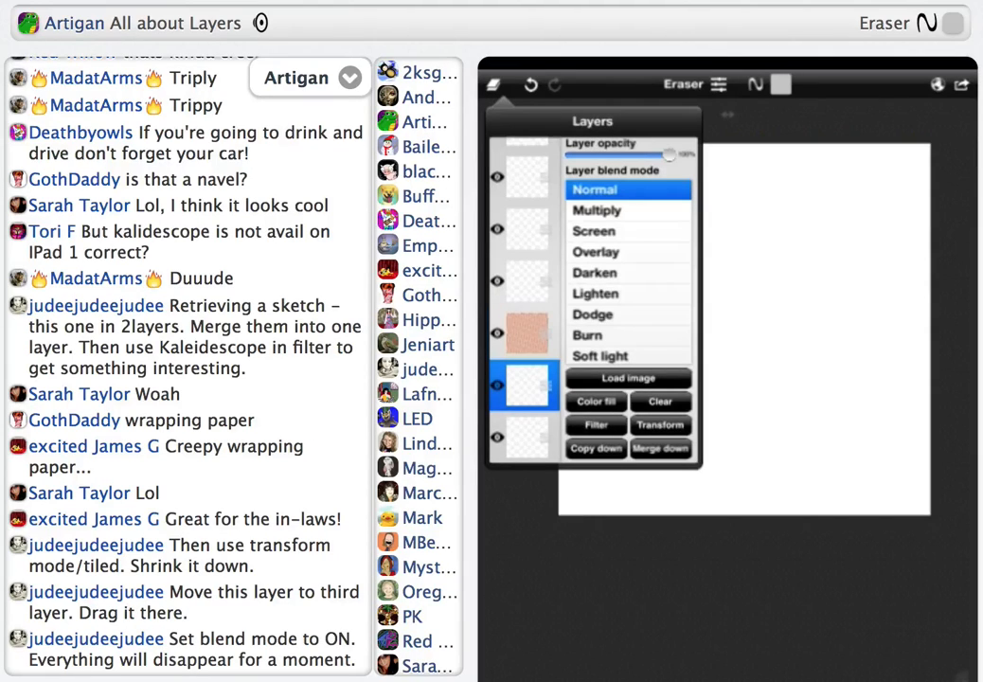
pyautogui.click(603, 259)
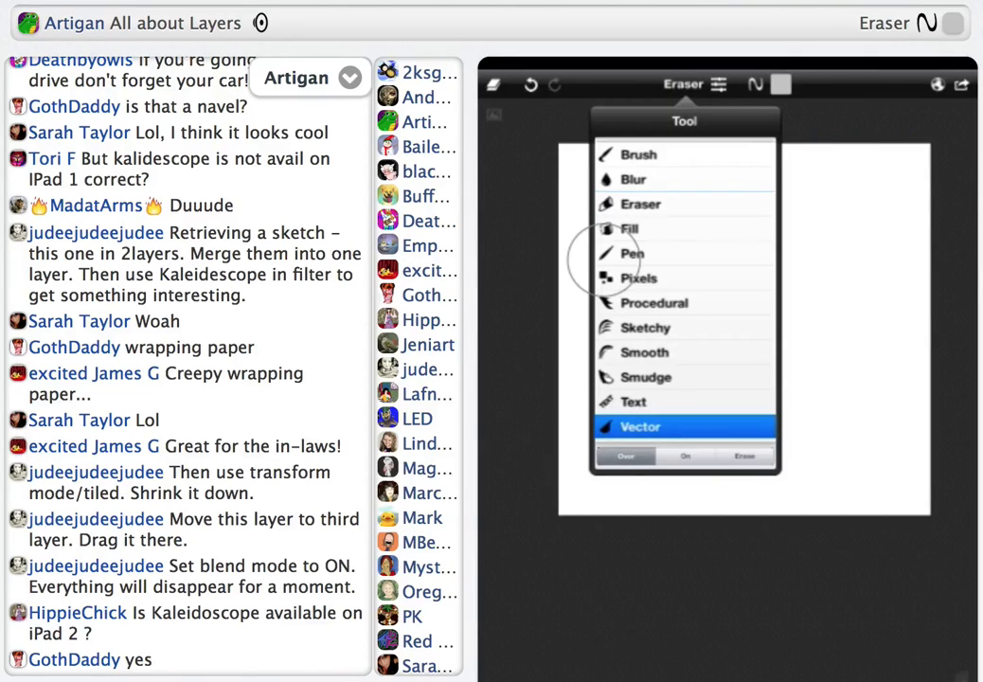
pyautogui.click(718, 84)
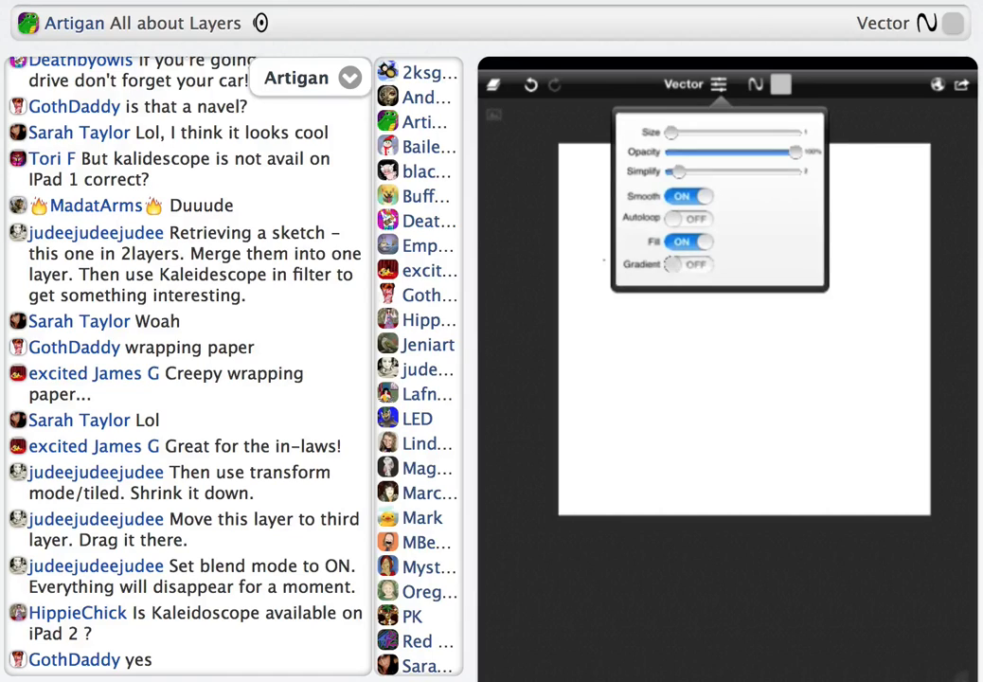
pyautogui.click(687, 264)
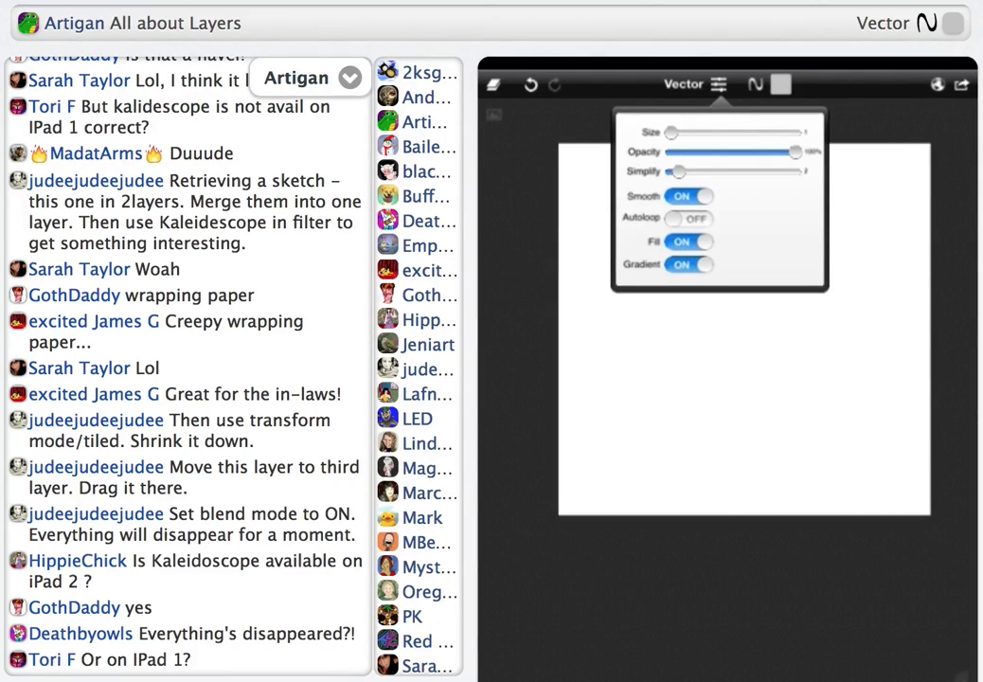
pyautogui.click(604, 260)
pyautogui.moveTo(579, 589)
pyautogui.mouseDown()
pyautogui.moveTo(578, 550)
pyautogui.moveTo(579, 578)
pyautogui.mouseUp()
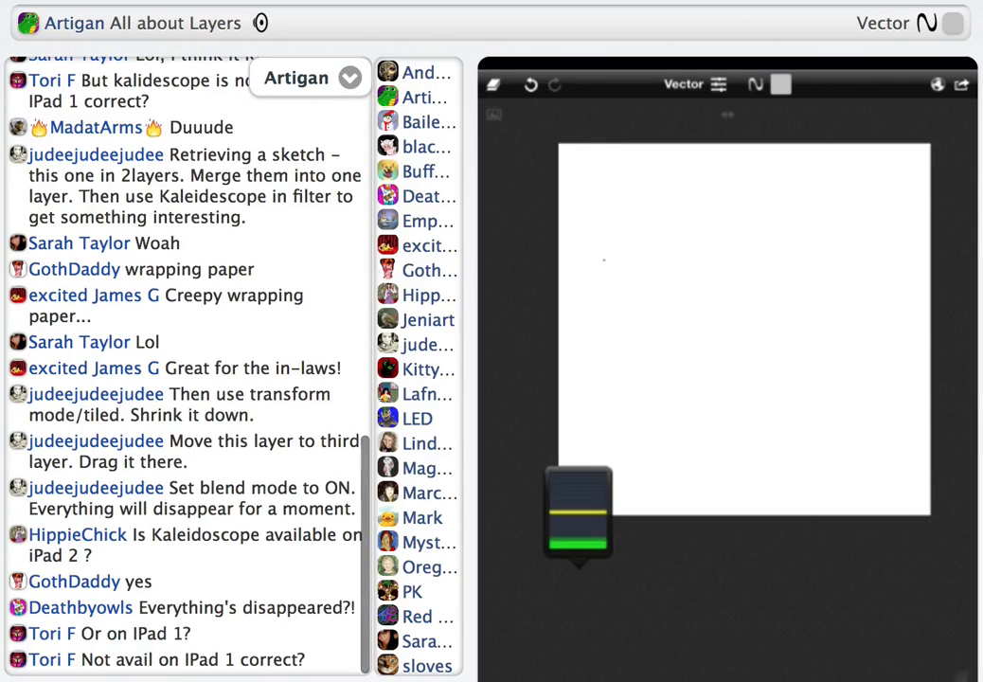
# Set the colour to orange and draw filled ellipses across the canvas using the Vector tool's Circle shape
pyautogui.click(780, 84)
pyautogui.moveTo(868, 236); pyautogui.dragTo(854, 187)
pyautogui.moveTo(733, 211); pyautogui.dragTo(799, 203)
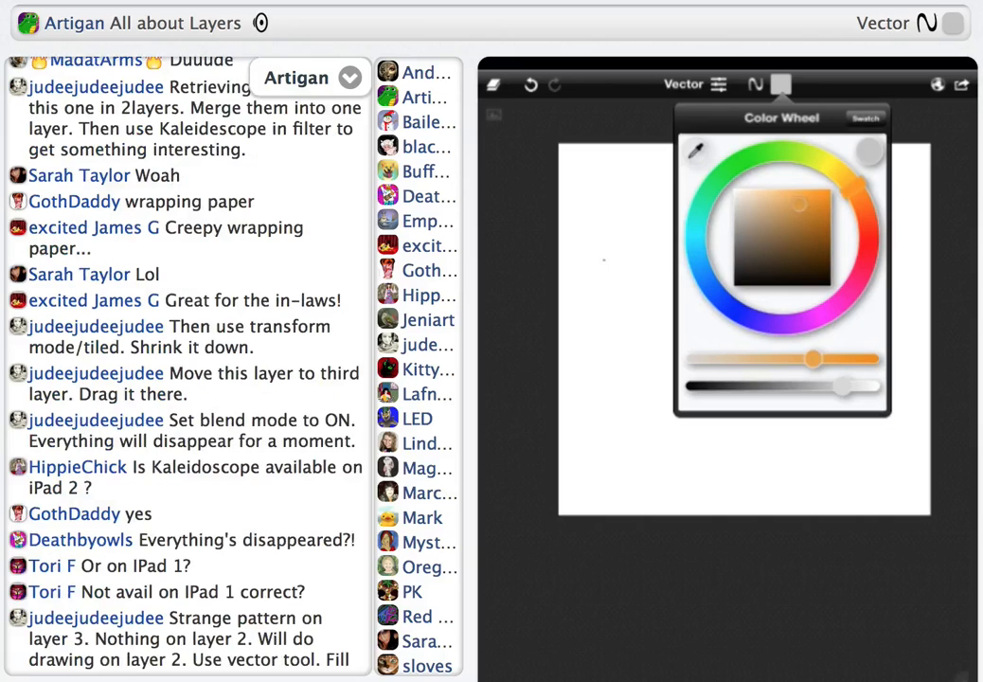
pyautogui.click(755, 84)
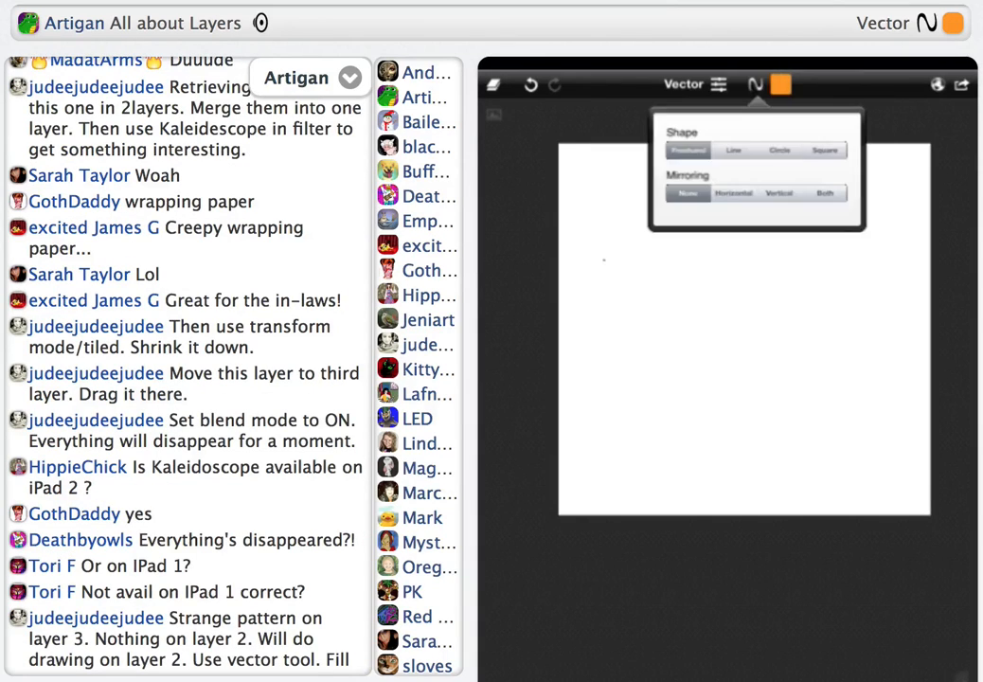
pyautogui.click(780, 151)
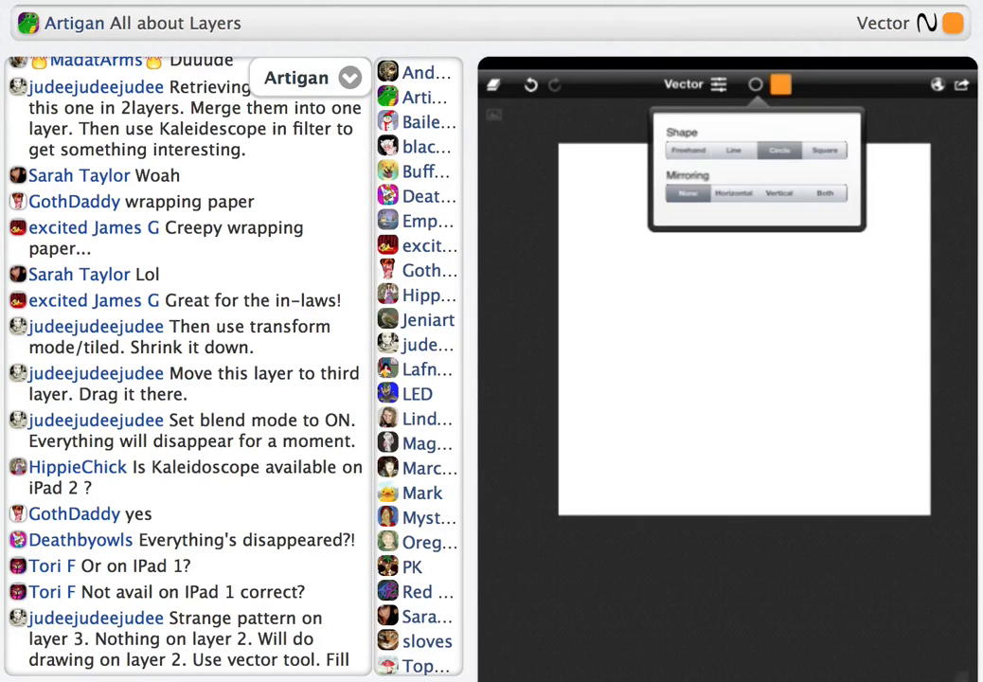
pyautogui.click(604, 259)
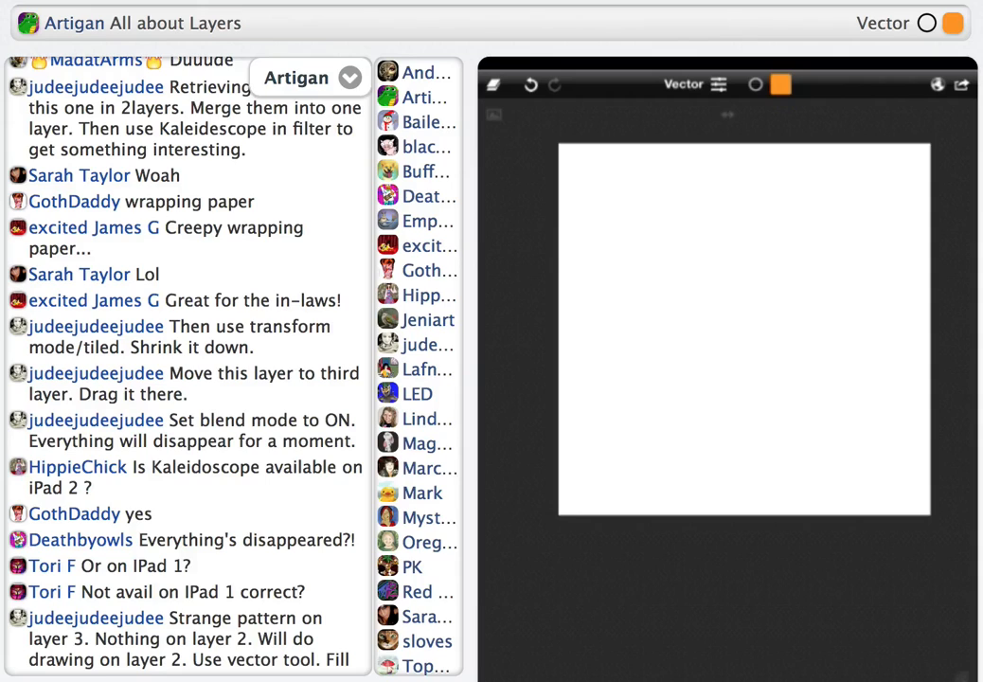
pyautogui.moveTo(721, 311); pyautogui.dragTo(824, 406)
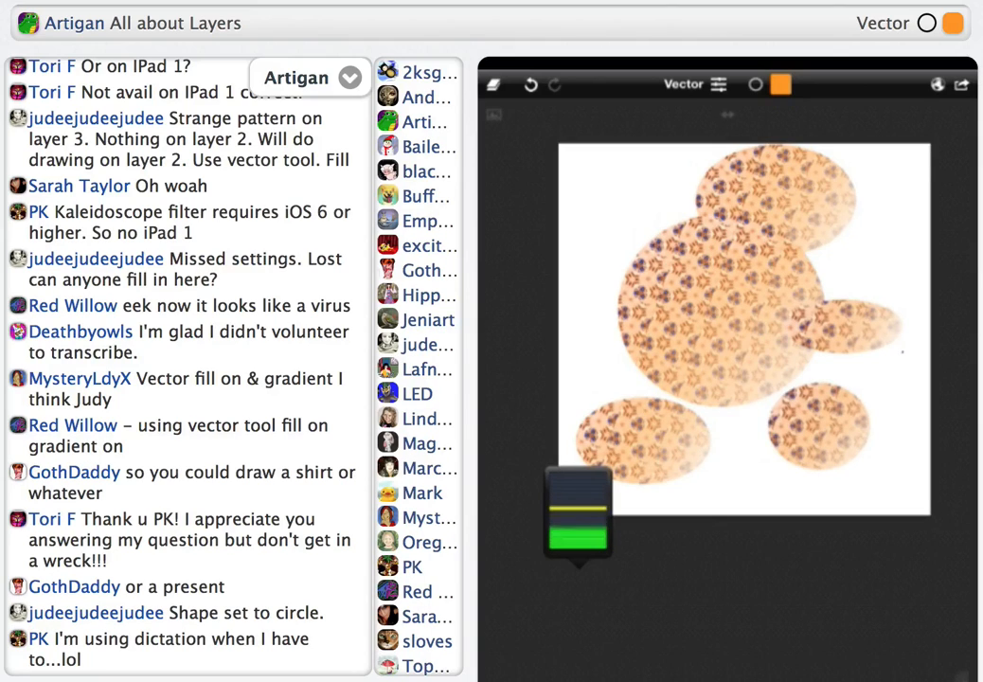
# Make the empty layer two places below the Overlay texture layer active for painting
pyautogui.click(493, 84)
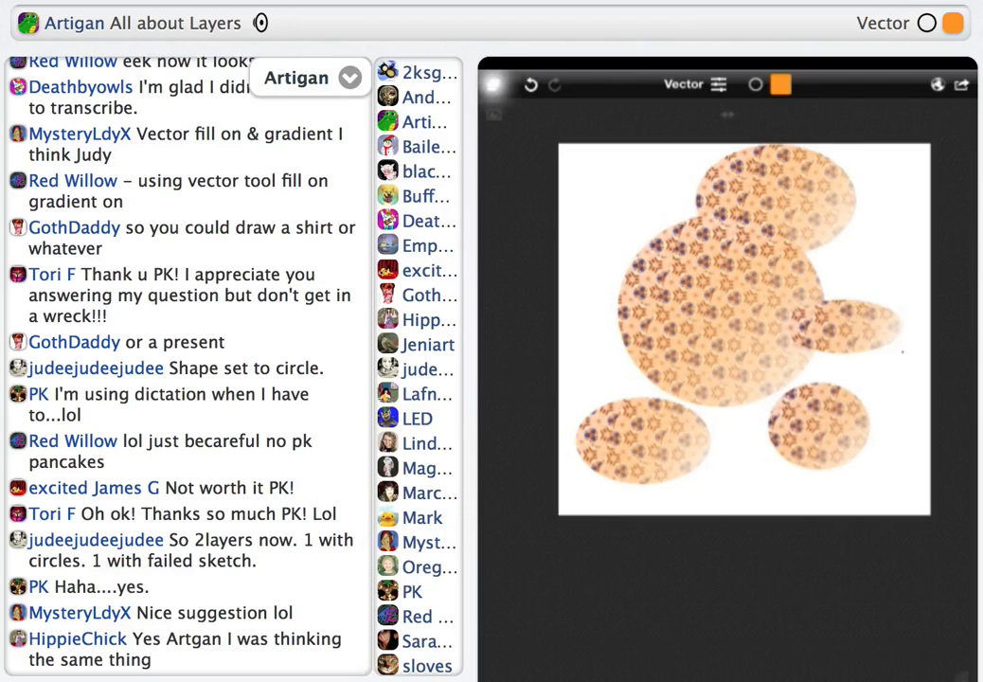
pyautogui.click(494, 84)
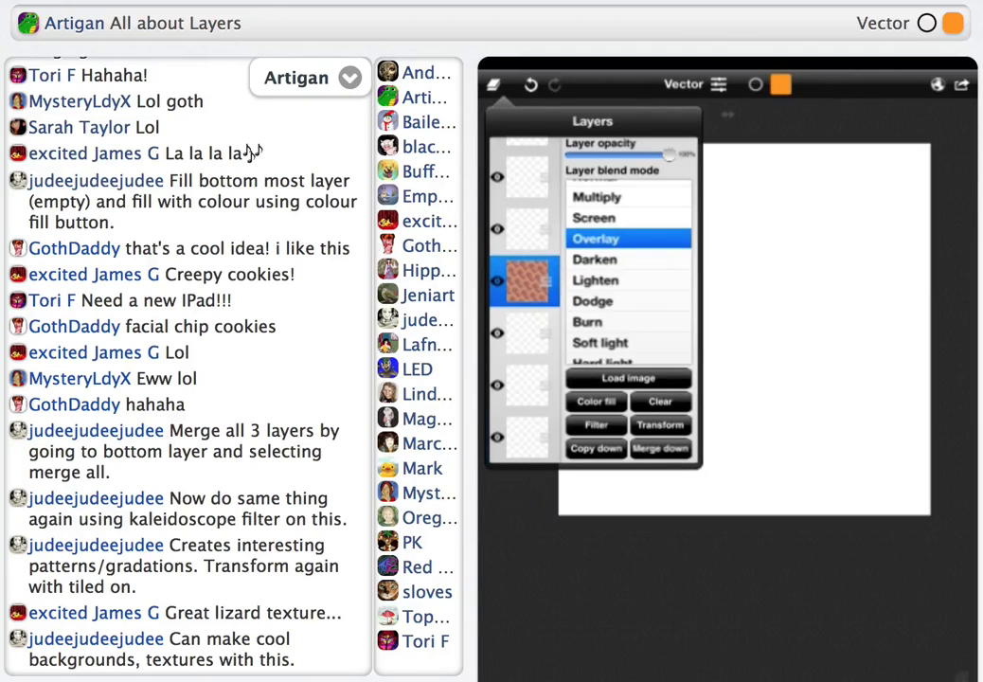
pyautogui.click(527, 385)
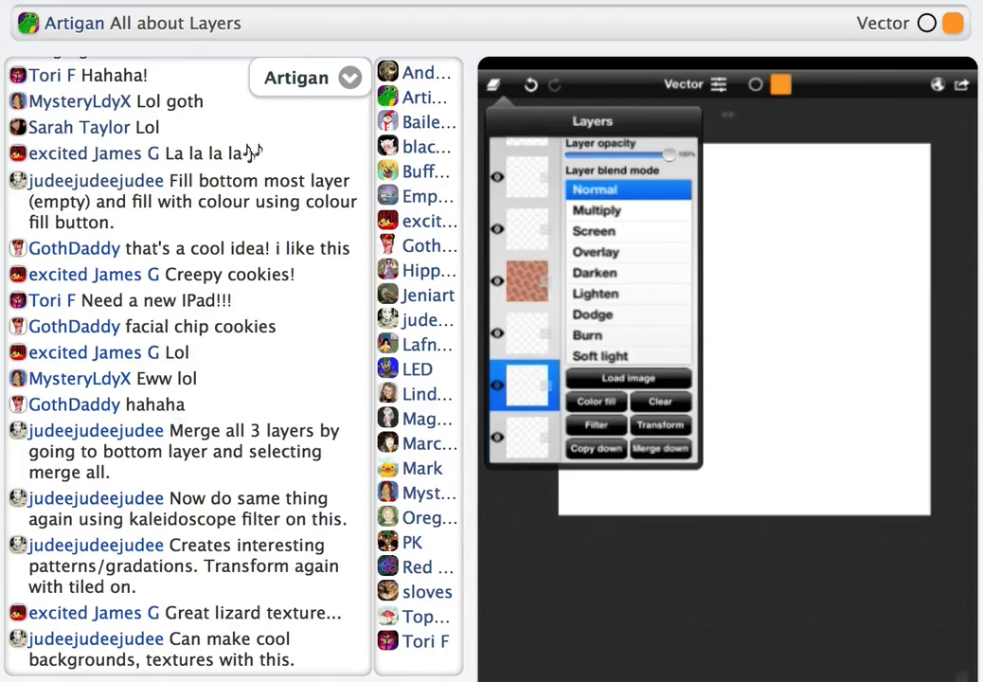
pyautogui.click(903, 351)
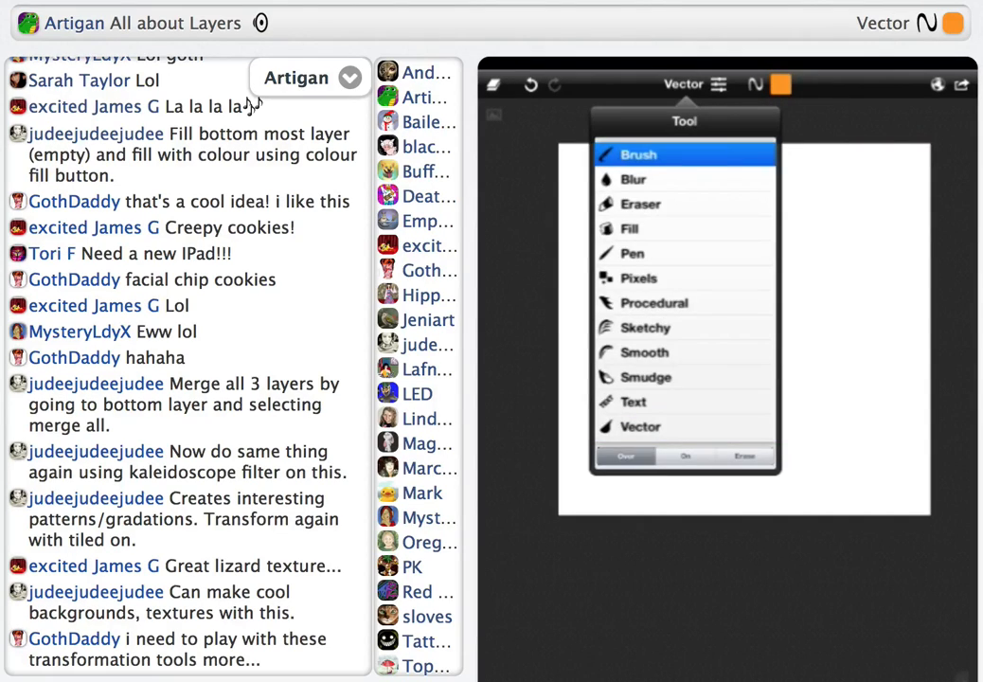
# Paint a large orange oval in the middle of the canvas with the soft round Brush
pyautogui.click(717, 85)
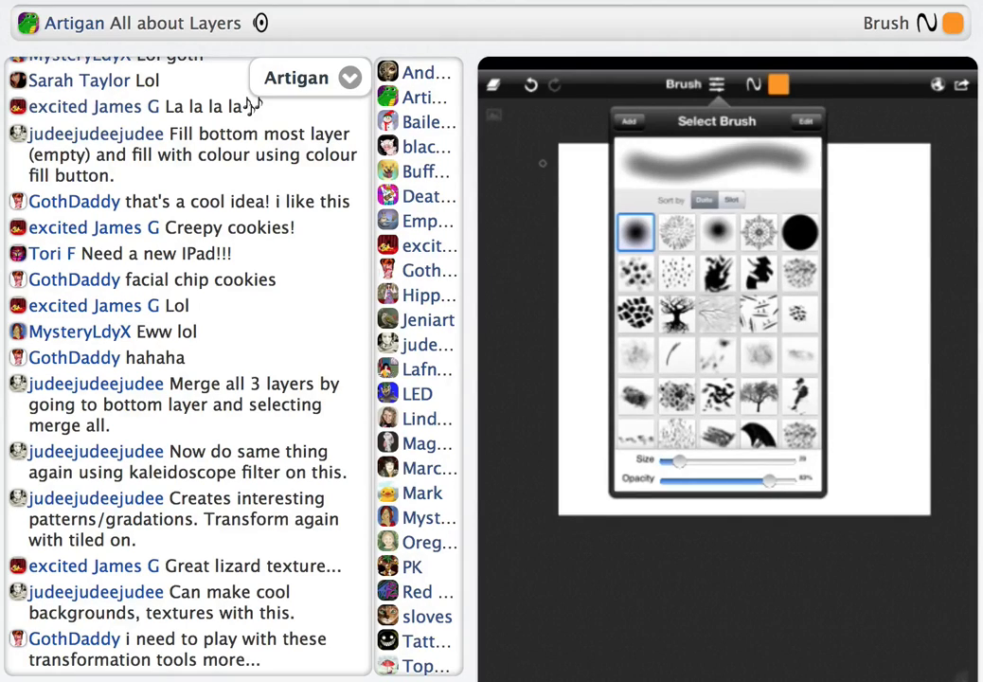
pyautogui.click(902, 352)
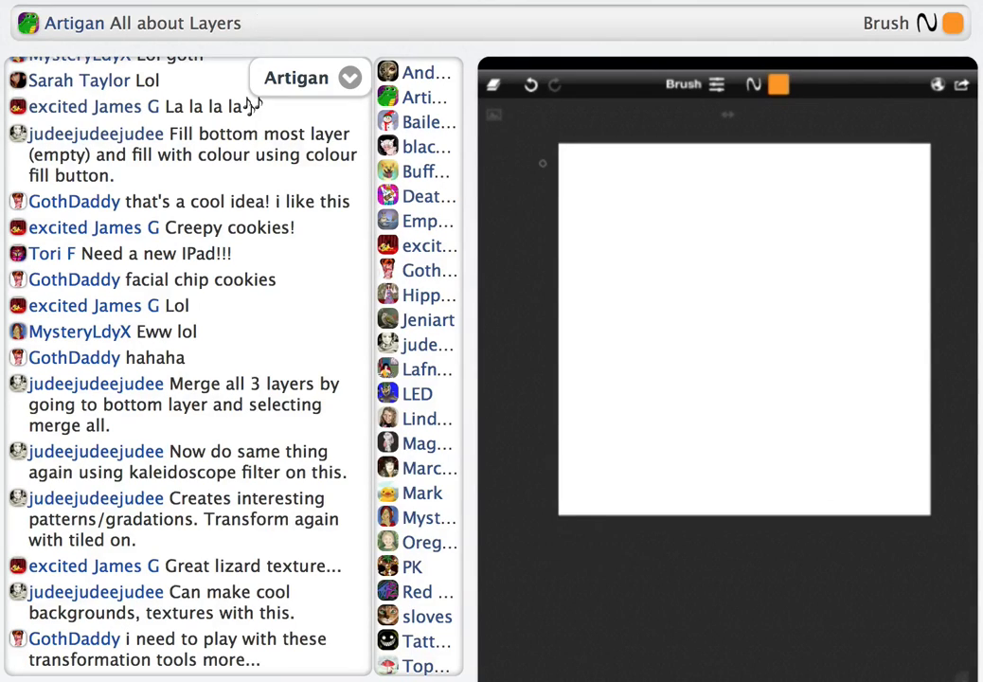
pyautogui.click(902, 352)
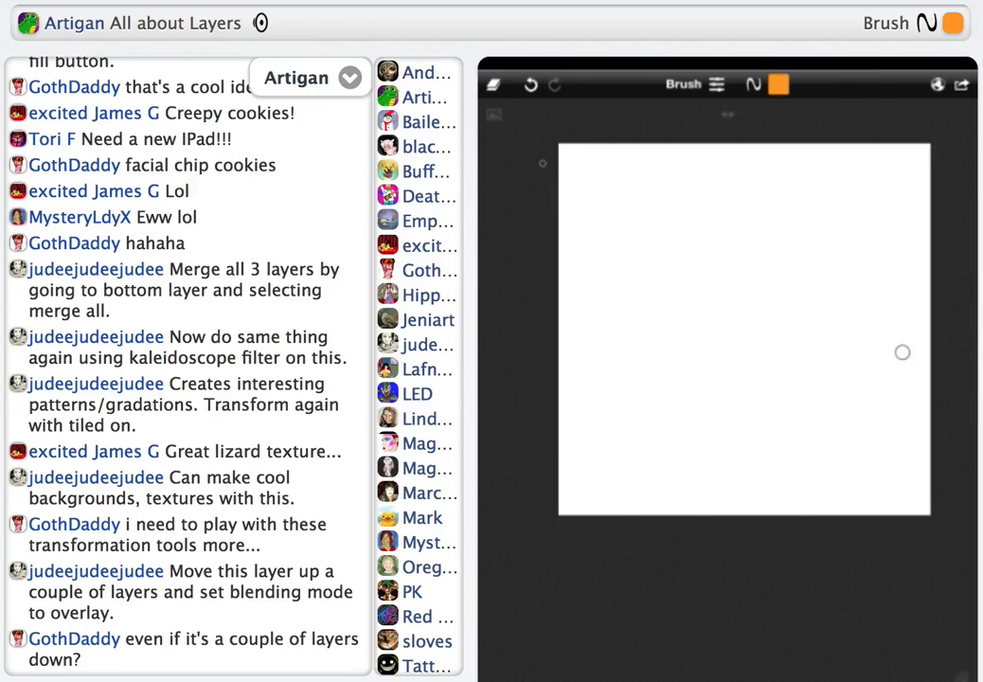
pyautogui.moveTo(730, 297); pyautogui.dragTo(782, 381)
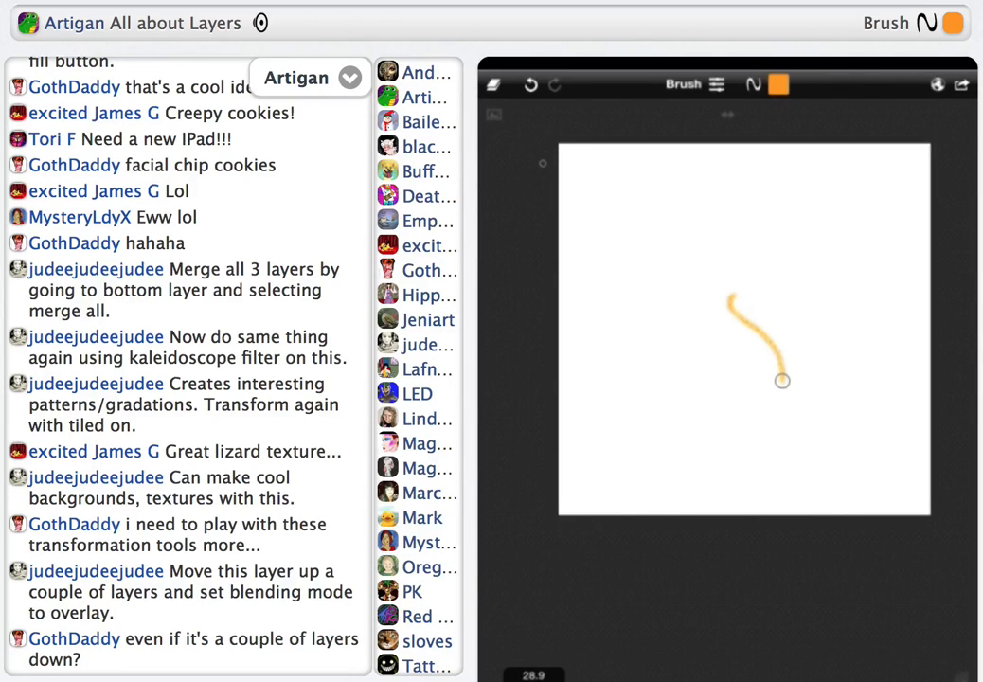
pyautogui.moveTo(728, 314)
pyautogui.mouseDown()
pyautogui.moveTo(775, 417)
pyautogui.moveTo(791, 386)
pyautogui.moveTo(790, 344)
pyautogui.moveTo(812, 440)
pyautogui.moveTo(761, 425)
pyautogui.moveTo(735, 320)
pyautogui.moveTo(729, 392)
pyautogui.moveTo(748, 291)
pyautogui.moveTo(715, 347)
pyautogui.moveTo(739, 444)
pyautogui.moveTo(773, 430)
pyautogui.moveTo(711, 390)
pyautogui.moveTo(715, 417)
pyautogui.moveTo(691, 373)
pyautogui.moveTo(690, 334)
pyautogui.moveTo(802, 295)
pyautogui.moveTo(834, 355)
pyautogui.moveTo(799, 300)
pyautogui.moveTo(766, 276)
pyautogui.moveTo(744, 296)
pyautogui.moveTo(779, 450)
pyautogui.moveTo(733, 461)
pyautogui.mouseUp()
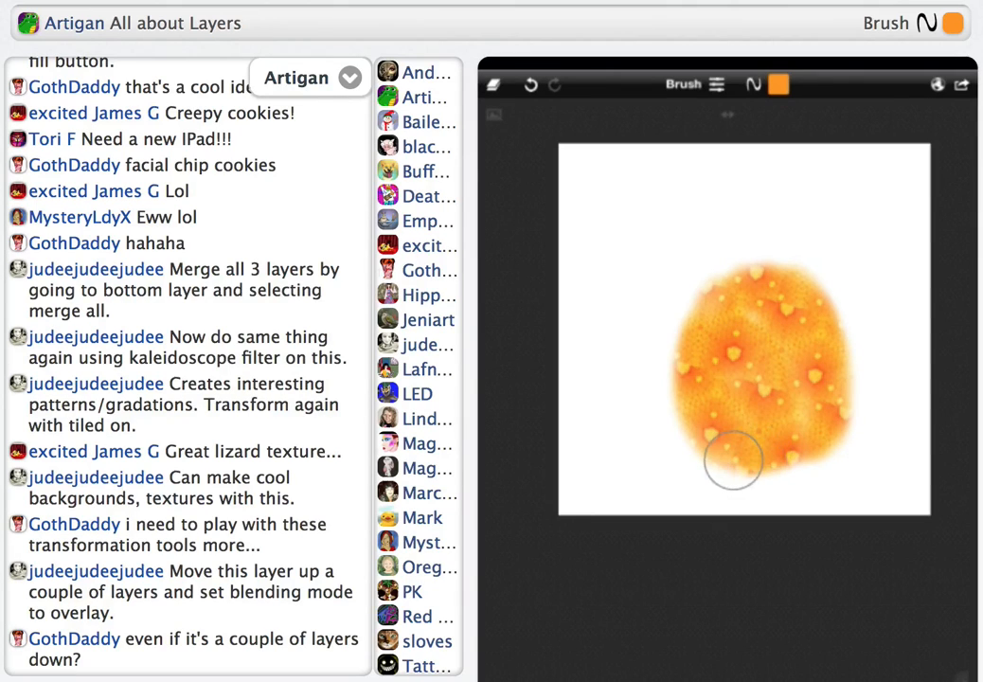
# Switch the brush colour to red and paint patches around the top and sides of the orange oval
pyautogui.click(779, 84)
pyautogui.click(867, 242)
pyautogui.click(625, 379)
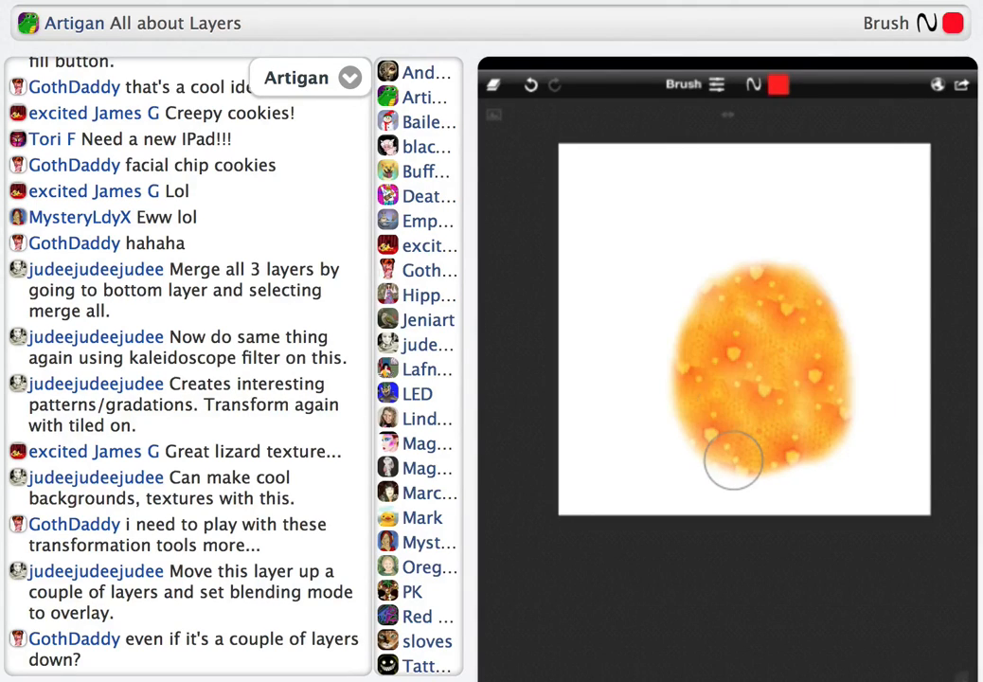
pyautogui.moveTo(672, 376)
pyautogui.mouseDown()
pyautogui.moveTo(685, 314)
pyautogui.moveTo(673, 313)
pyautogui.moveTo(651, 382)
pyautogui.moveTo(671, 429)
pyautogui.moveTo(663, 379)
pyautogui.moveTo(673, 424)
pyautogui.moveTo(641, 397)
pyautogui.moveTo(632, 338)
pyautogui.moveTo(700, 244)
pyautogui.moveTo(727, 266)
pyautogui.moveTo(786, 235)
pyautogui.moveTo(812, 254)
pyautogui.moveTo(871, 358)
pyautogui.moveTo(843, 280)
pyautogui.mouseUp()
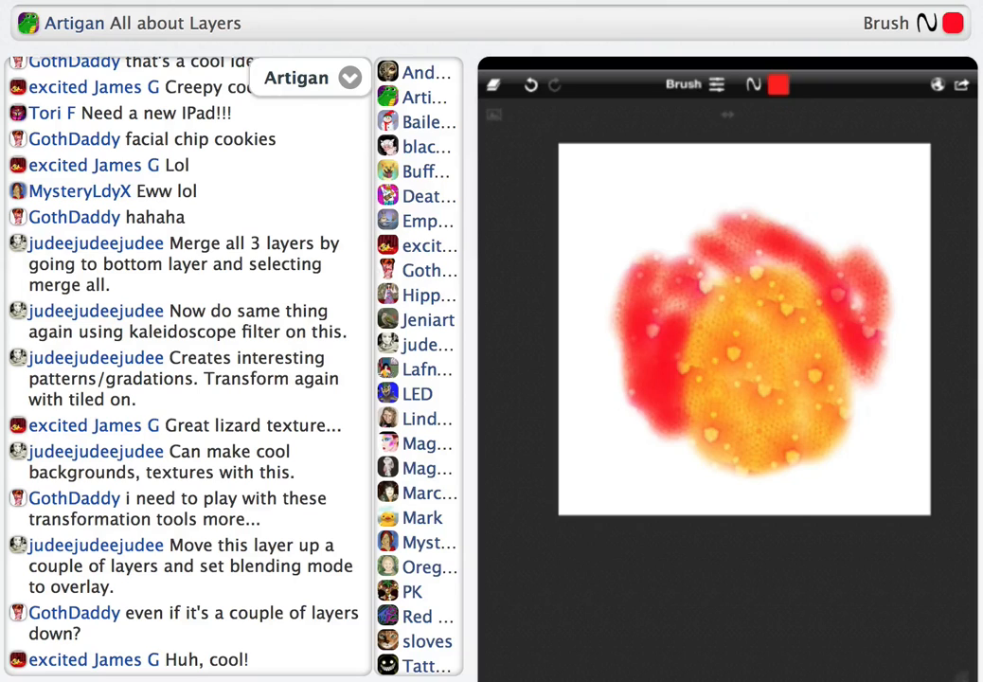
# Change the brush colour to a lighter blue-violet and paint a band along the lower edge of the canvas
pyautogui.click(578, 572)
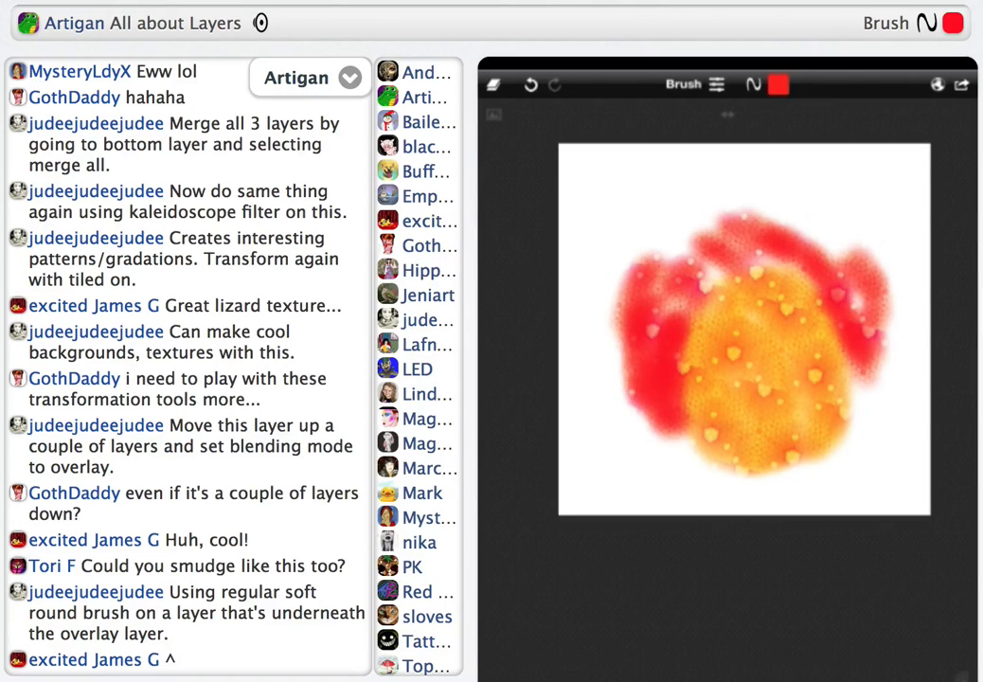
pyautogui.click(779, 85)
pyautogui.moveTo(866, 242); pyautogui.dragTo(756, 321)
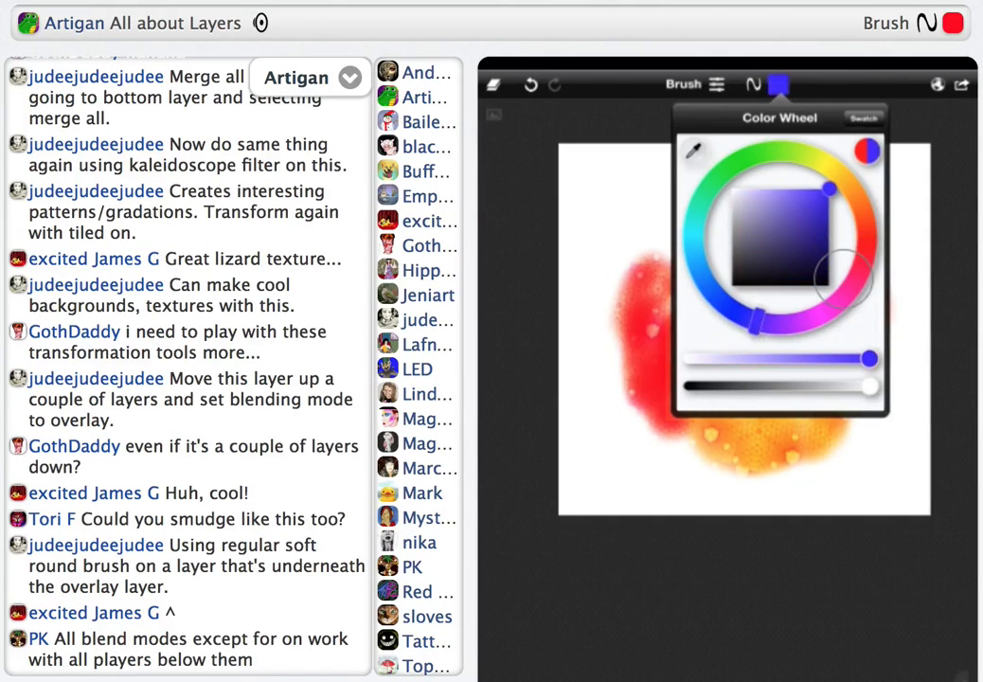
pyautogui.moveTo(869, 359); pyautogui.dragTo(818, 359)
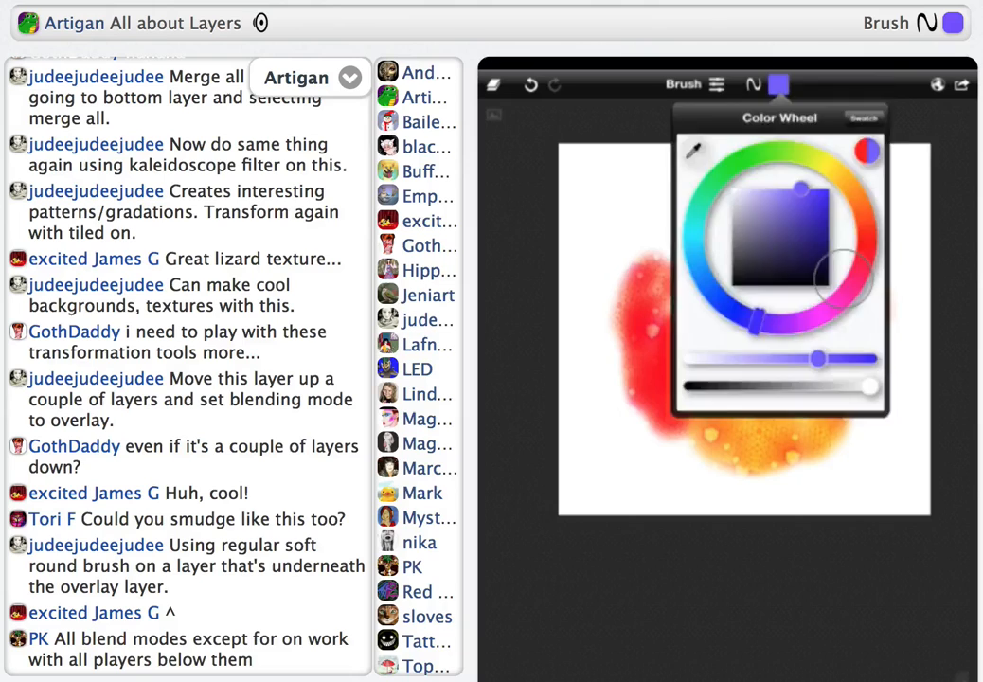
pyautogui.moveTo(687, 447)
pyautogui.mouseDown()
pyautogui.moveTo(676, 464)
pyautogui.moveTo(626, 449)
pyautogui.moveTo(624, 363)
pyautogui.moveTo(702, 456)
pyautogui.moveTo(728, 438)
pyautogui.moveTo(724, 478)
pyautogui.moveTo(798, 461)
pyautogui.moveTo(792, 478)
pyautogui.moveTo(867, 456)
pyautogui.moveTo(846, 455)
pyautogui.moveTo(858, 421)
pyautogui.moveTo(880, 417)
pyautogui.moveTo(875, 499)
pyautogui.moveTo(658, 486)
pyautogui.moveTo(629, 496)
pyautogui.moveTo(601, 483)
pyautogui.moveTo(593, 450)
pyautogui.moveTo(596, 487)
pyautogui.moveTo(588, 460)
pyautogui.moveTo(564, 500)
pyautogui.mouseUp()
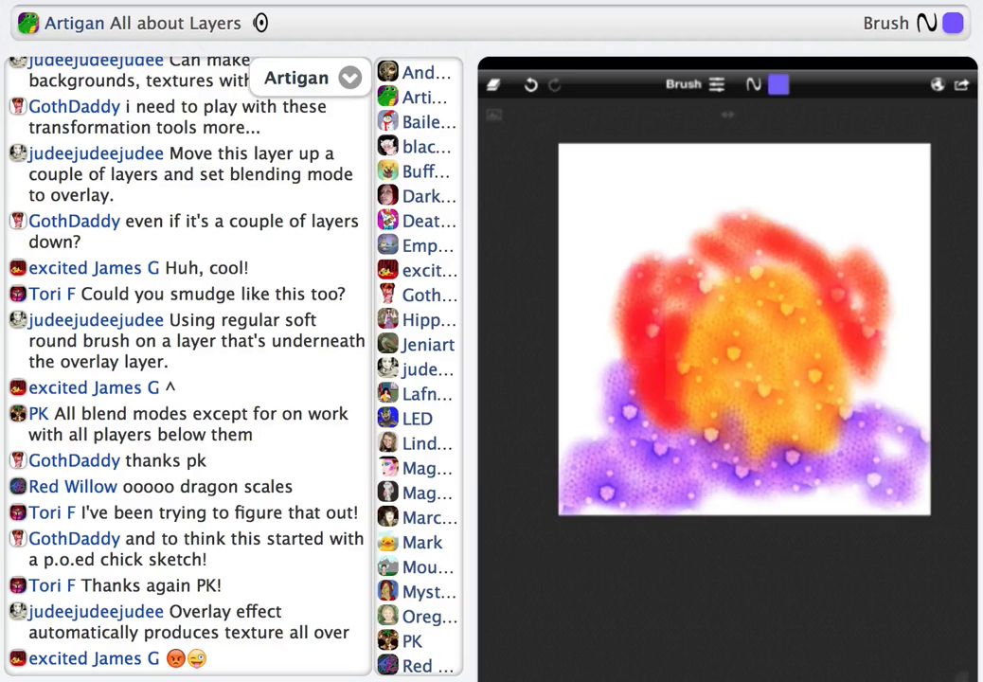
# Load the saved artwork with the blue triangle pattern from the gallery
pyautogui.click(961, 85)
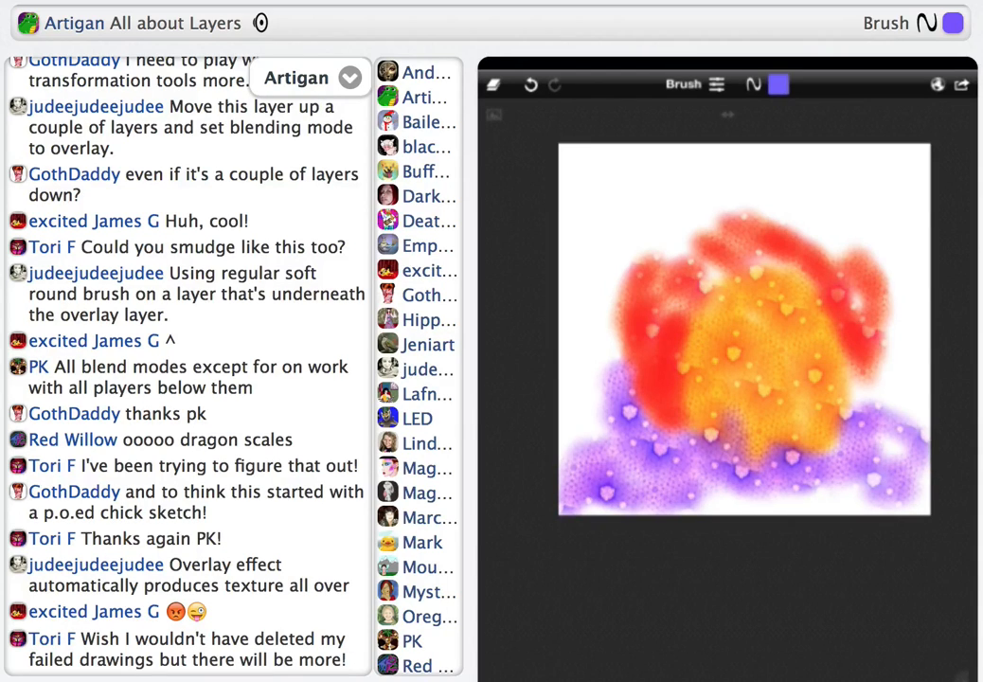
pyautogui.click(961, 86)
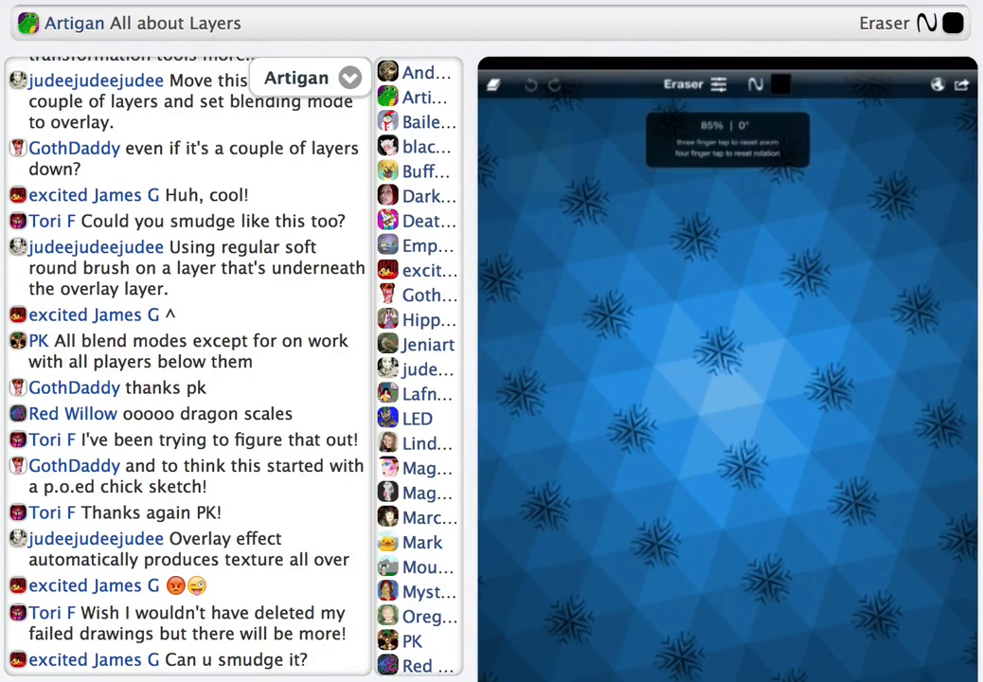
pyautogui.scroll(-3, 728, 370)
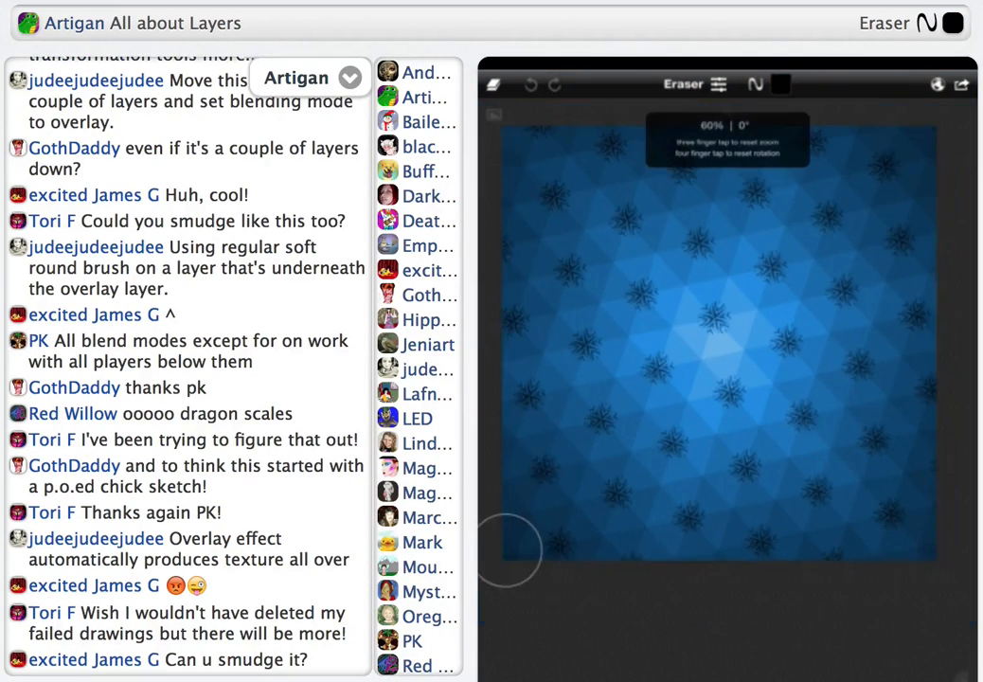
pyautogui.scroll(-2, 720, 343)
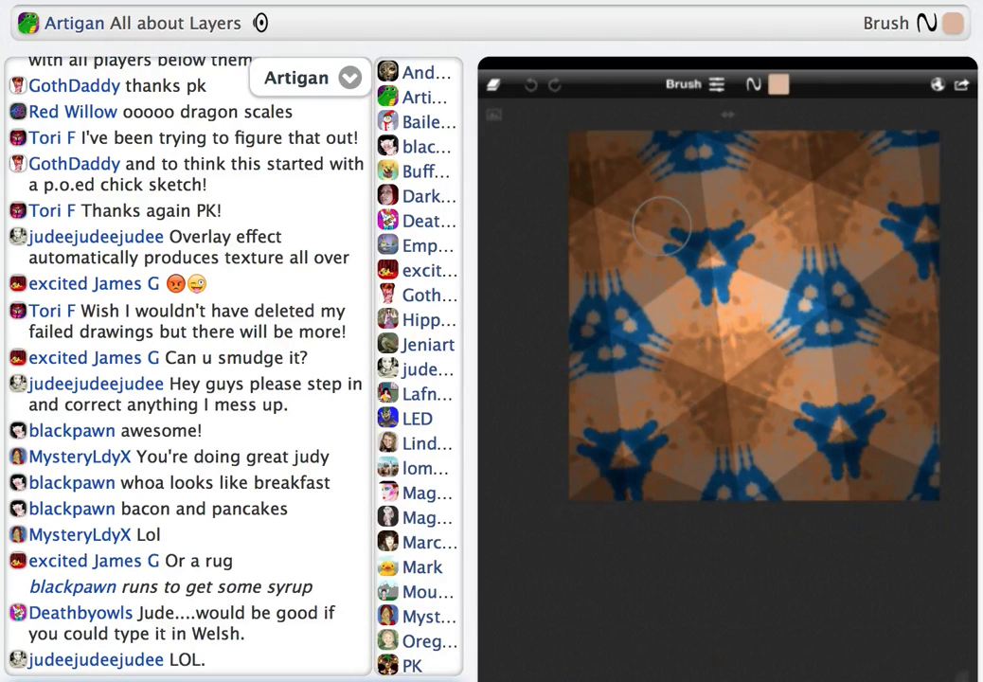
# Load the saved grey sketch with a separate eye, nose and mouth from the gallery
pyautogui.click(961, 85)
pyautogui.click(859, 202)
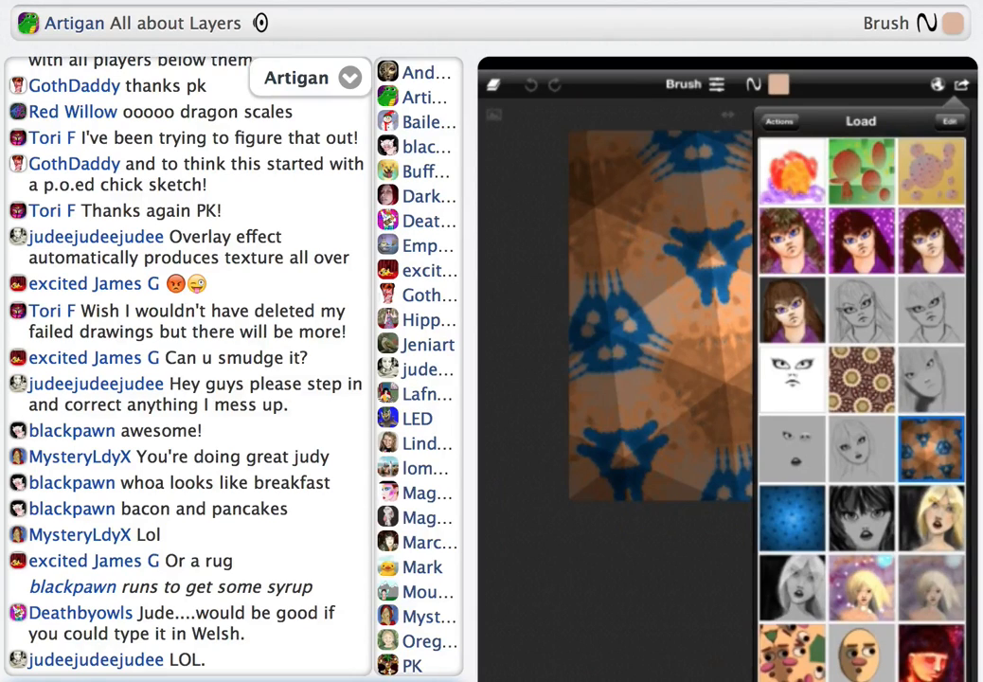
pyautogui.click(543, 164)
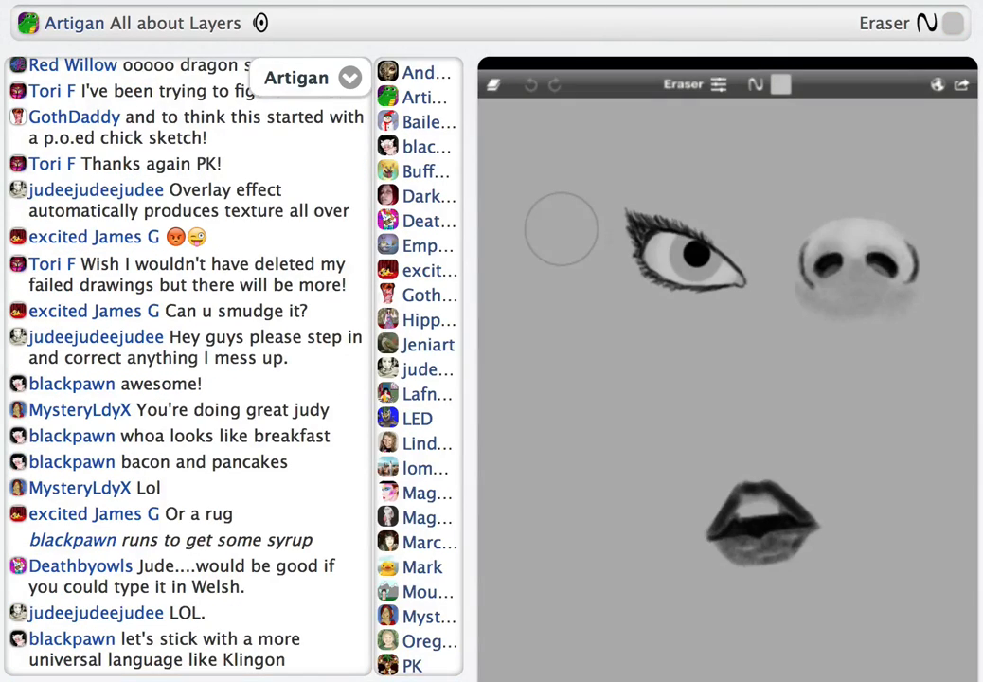
pyautogui.scroll(-5, 727, 370)
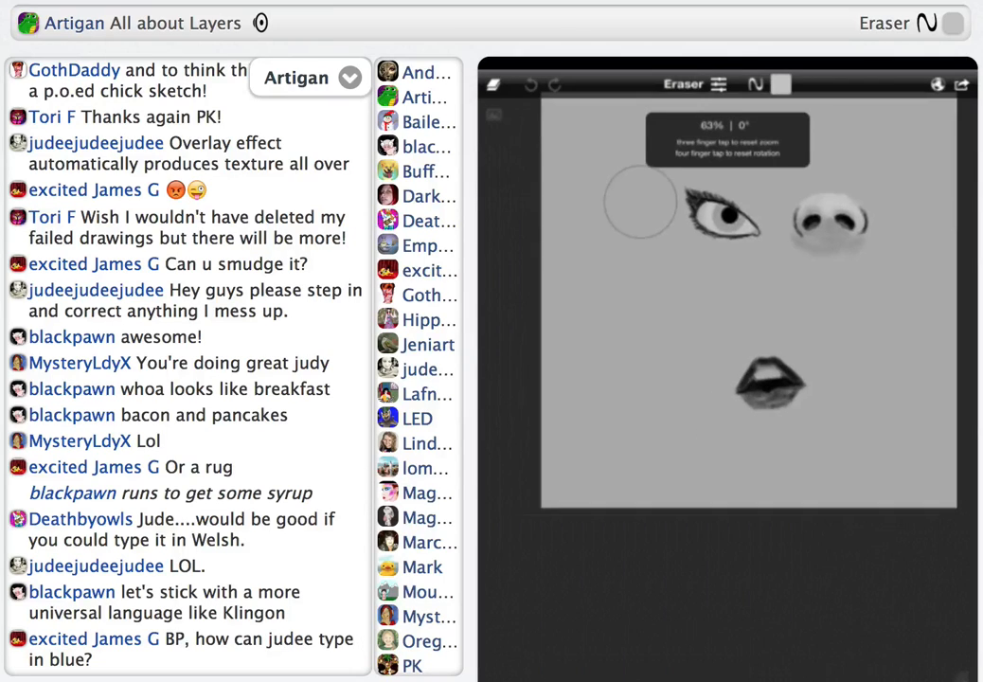
pyautogui.scroll(1, 748, 303)
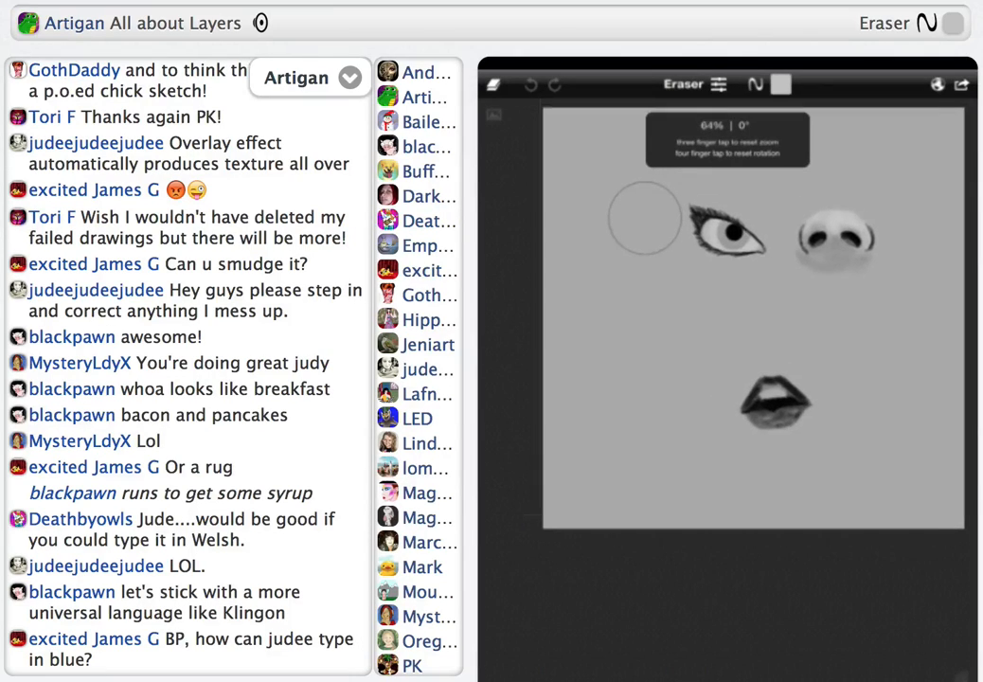
pyautogui.scroll(1, 753, 317)
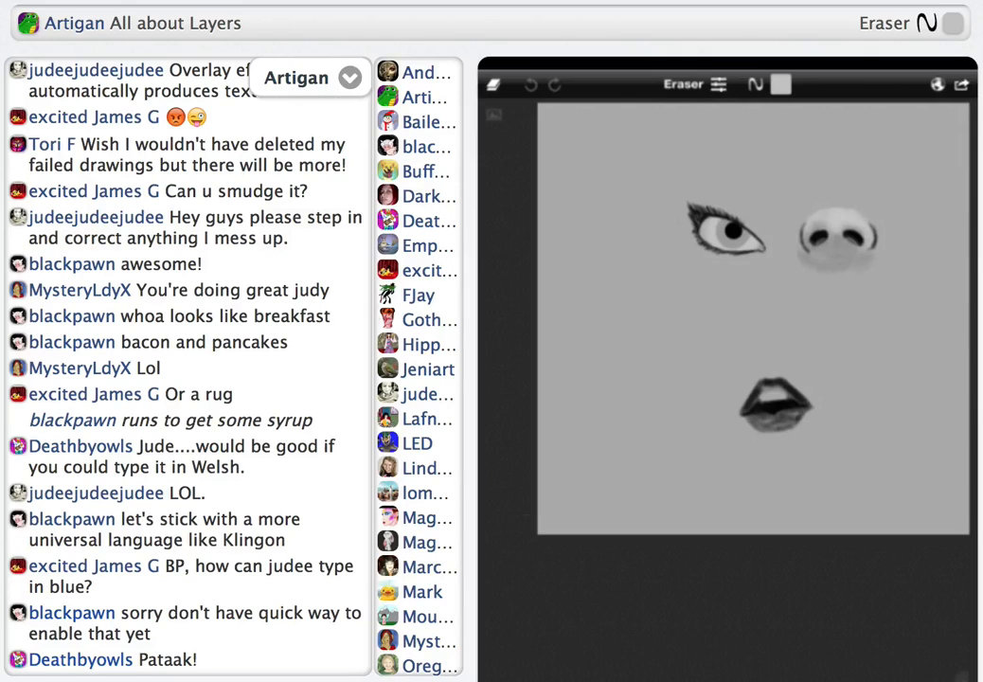
pyautogui.click(641, 216)
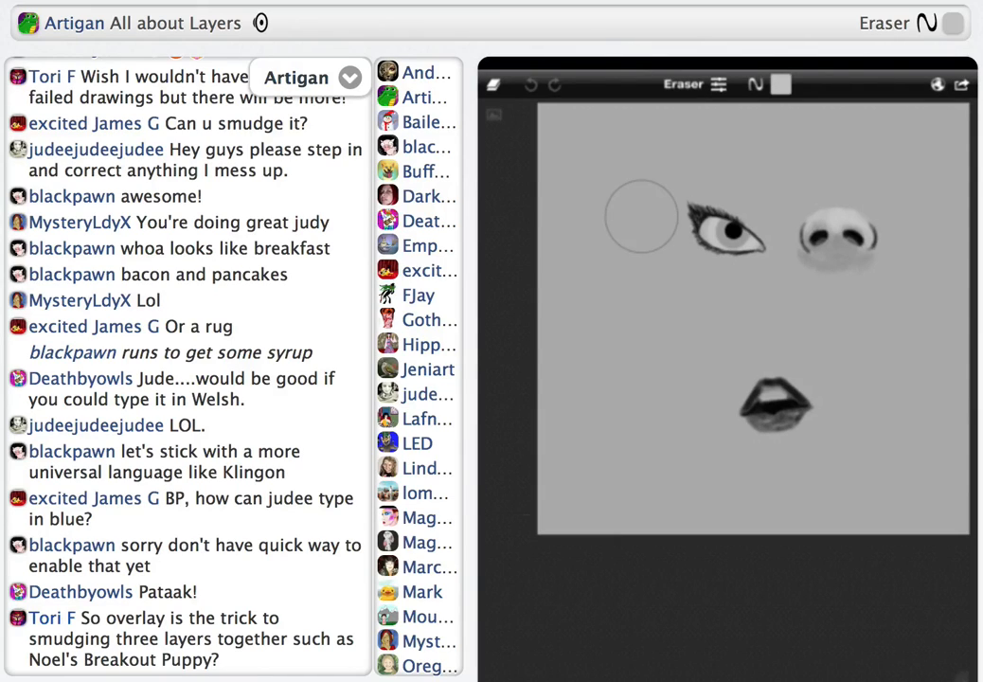
# Hide the nose layer and the mouth layer of the sketch
pyautogui.click(494, 85)
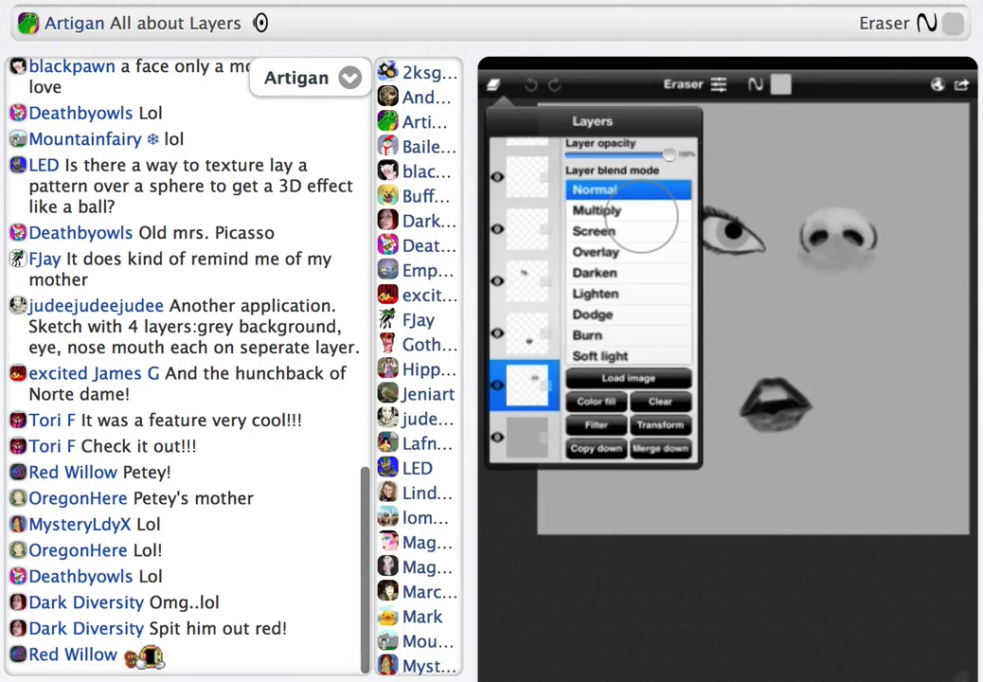
pyautogui.click(497, 386)
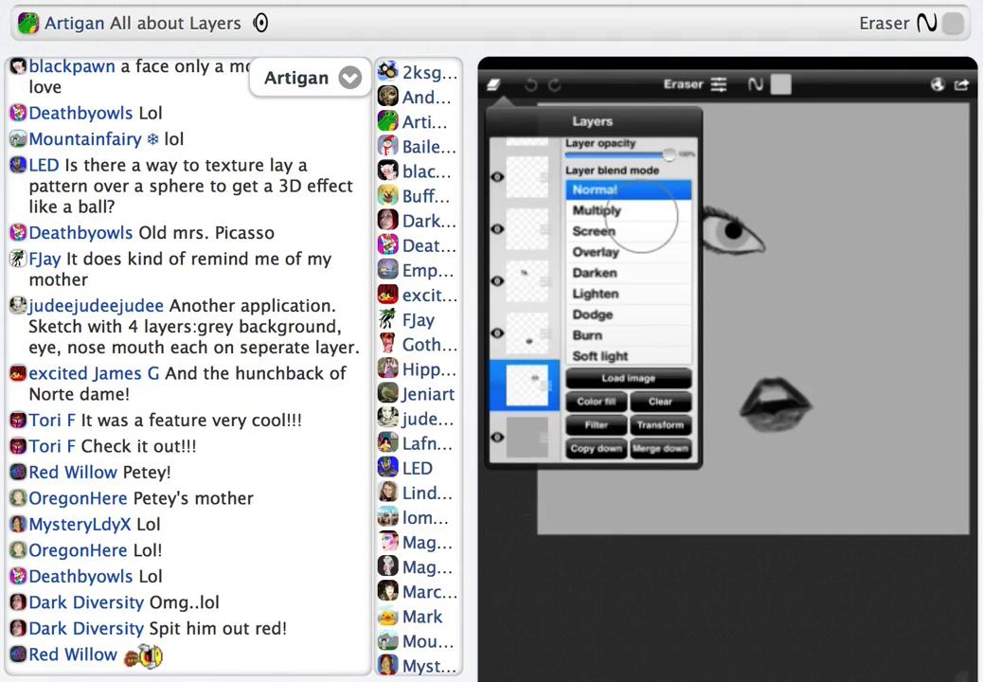
pyautogui.click(497, 334)
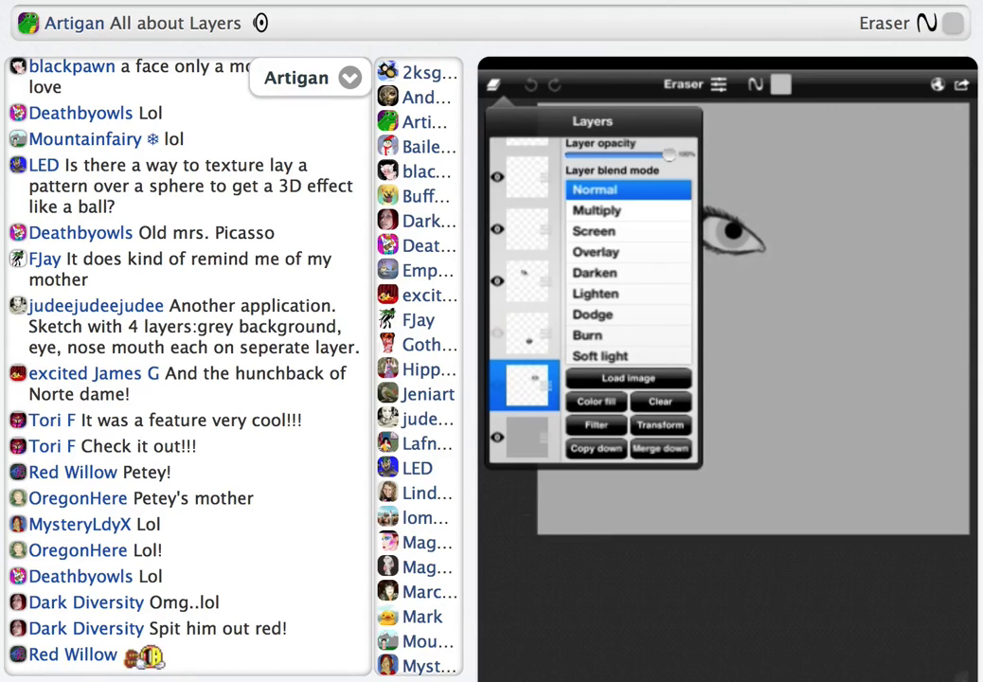
# Move the eye layer up one place so an empty layer lies beneath it, and make the eye layer active
pyautogui.moveTo(545, 281); pyautogui.dragTo(545, 229)
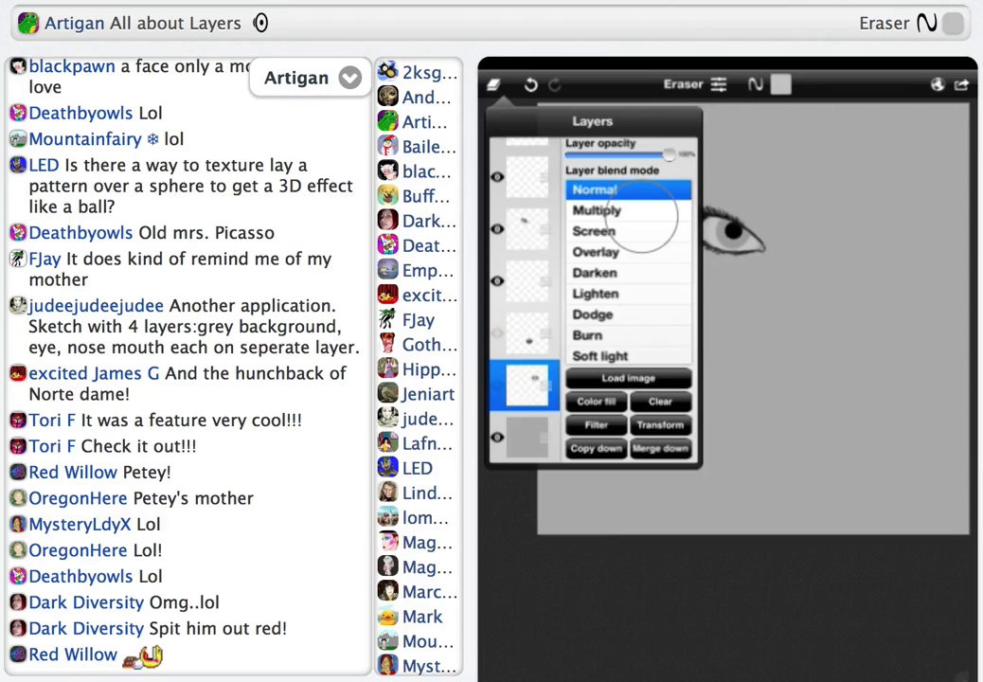
pyautogui.click(527, 230)
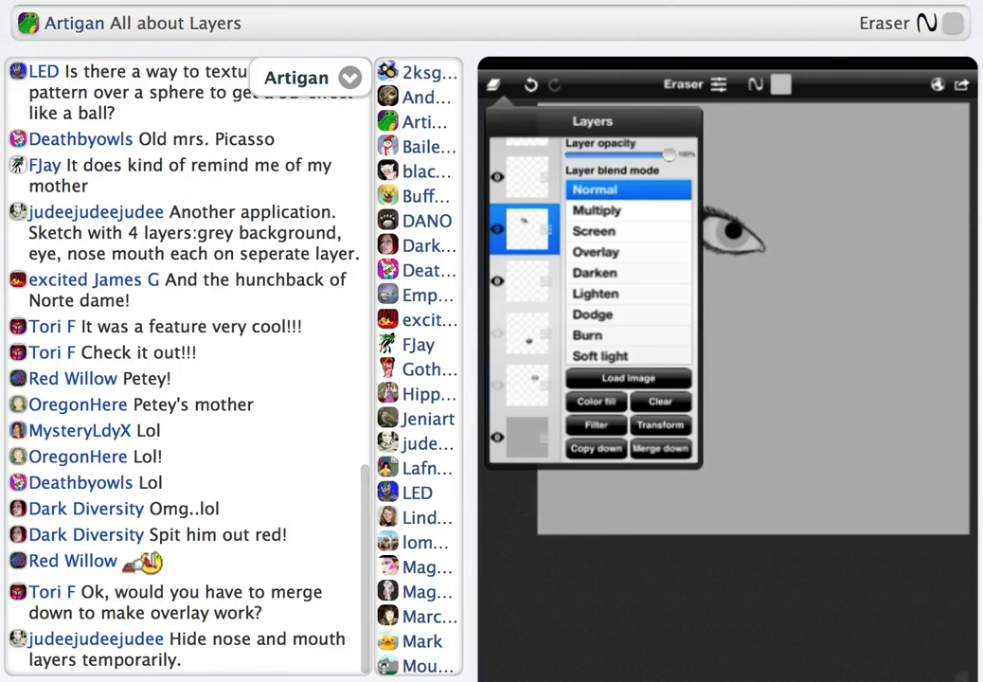
pyautogui.click(641, 216)
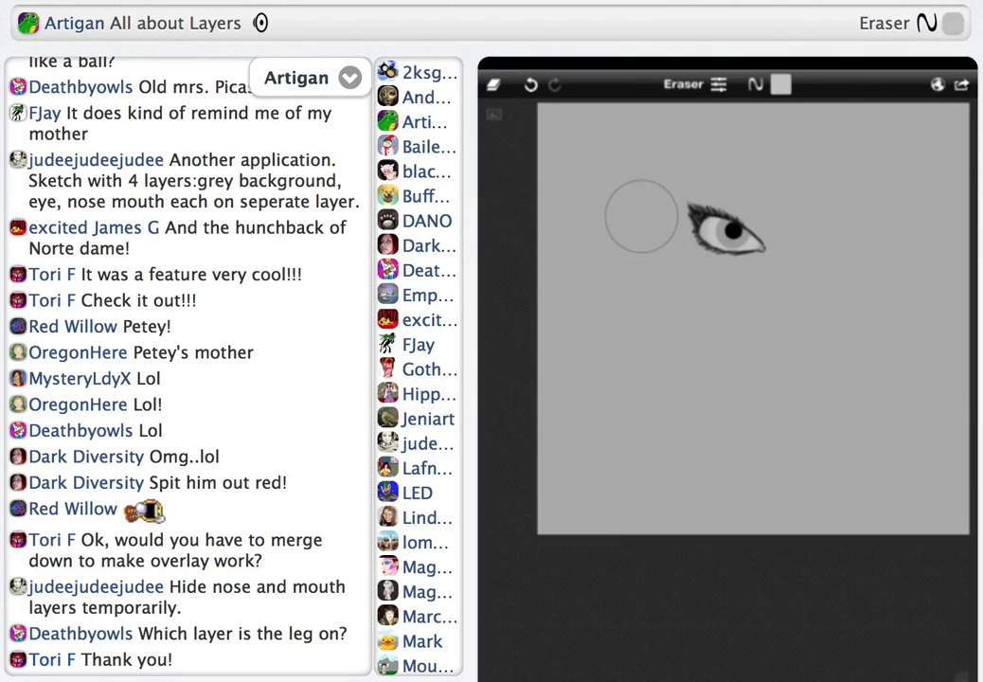
# Select the empty layer beneath the eye layer, and return to the eye layer
pyautogui.click(493, 84)
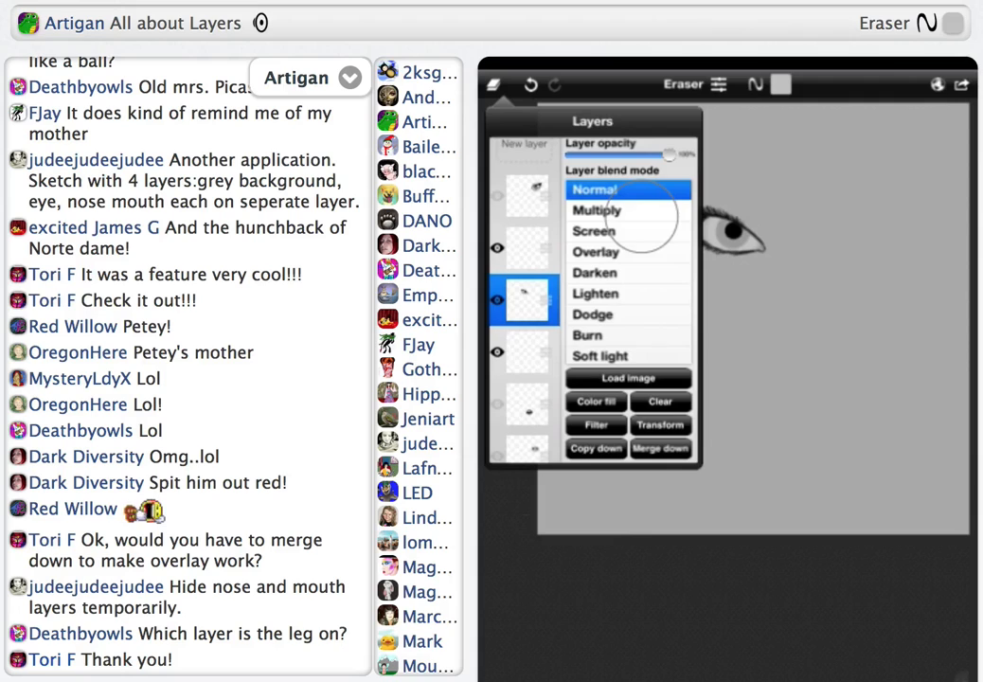
pyautogui.click(526, 353)
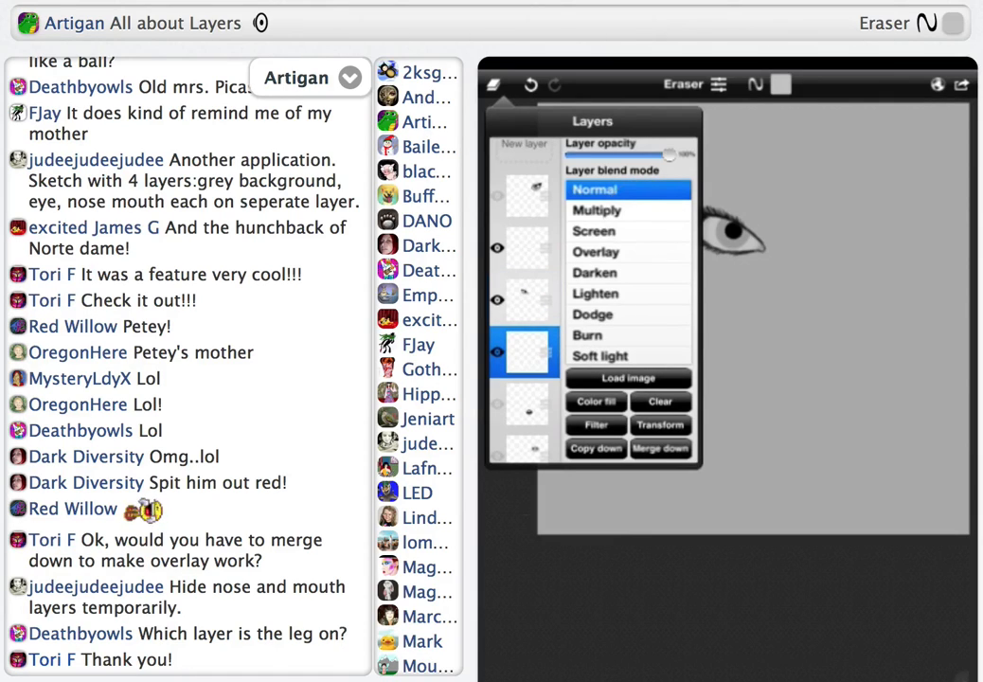
pyautogui.click(527, 300)
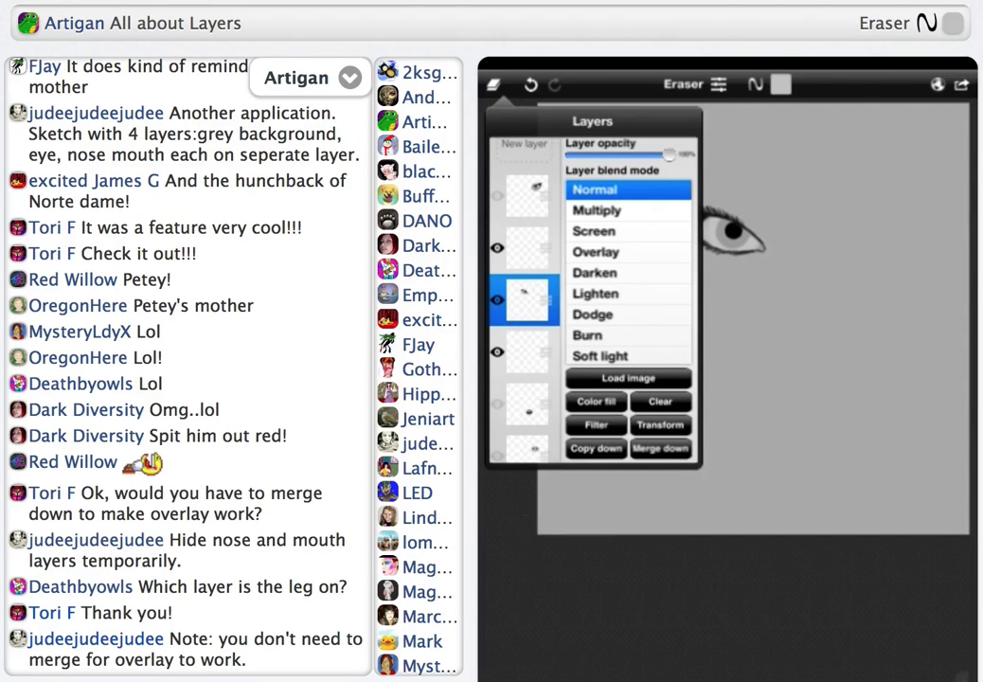
pyautogui.click(641, 216)
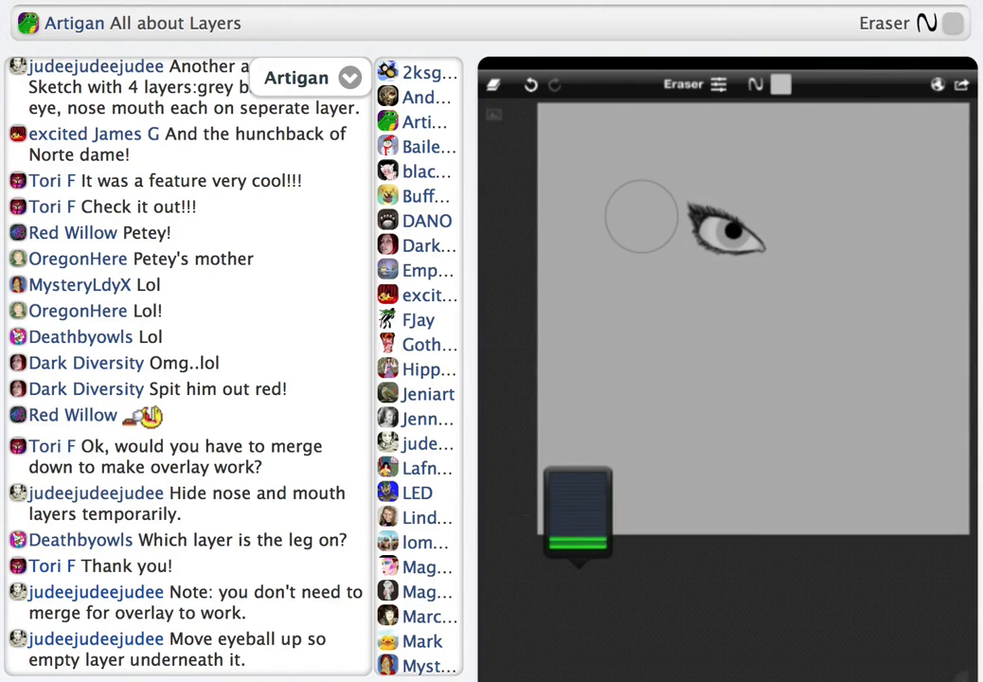
# Open the layer list of the eye sketch
pyautogui.click(492, 84)
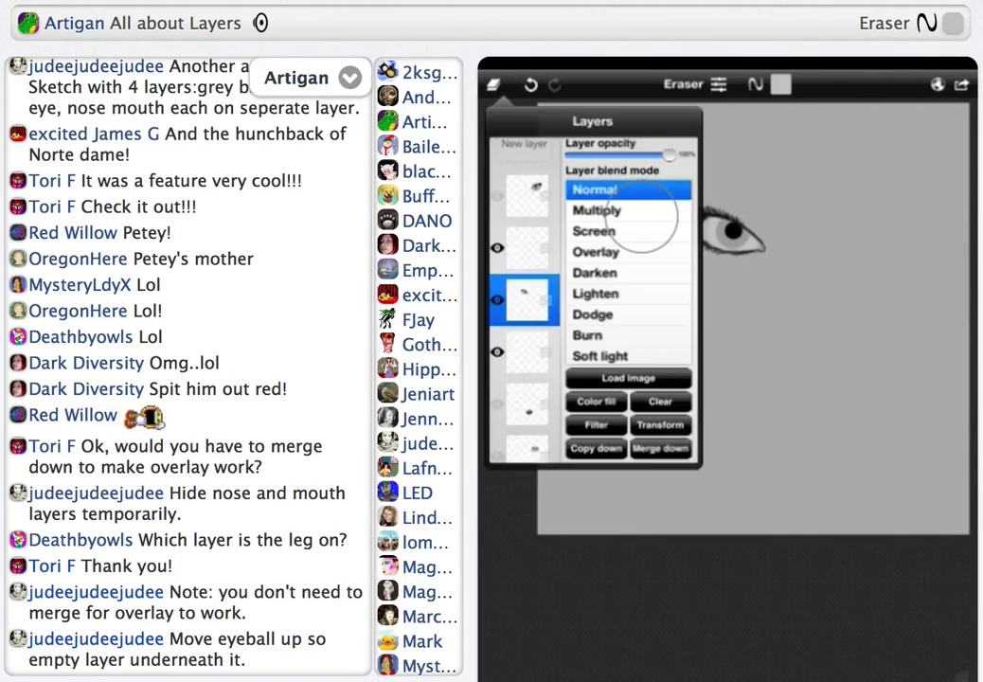
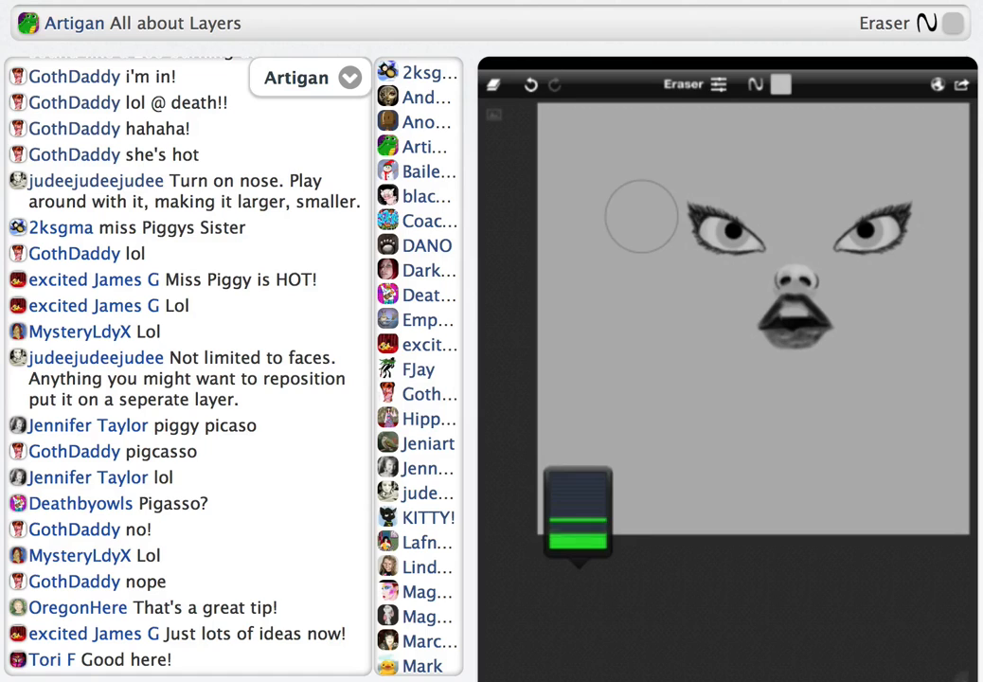
# Save the grey sketch with the eyes, nose and mouth
pyautogui.click(962, 84)
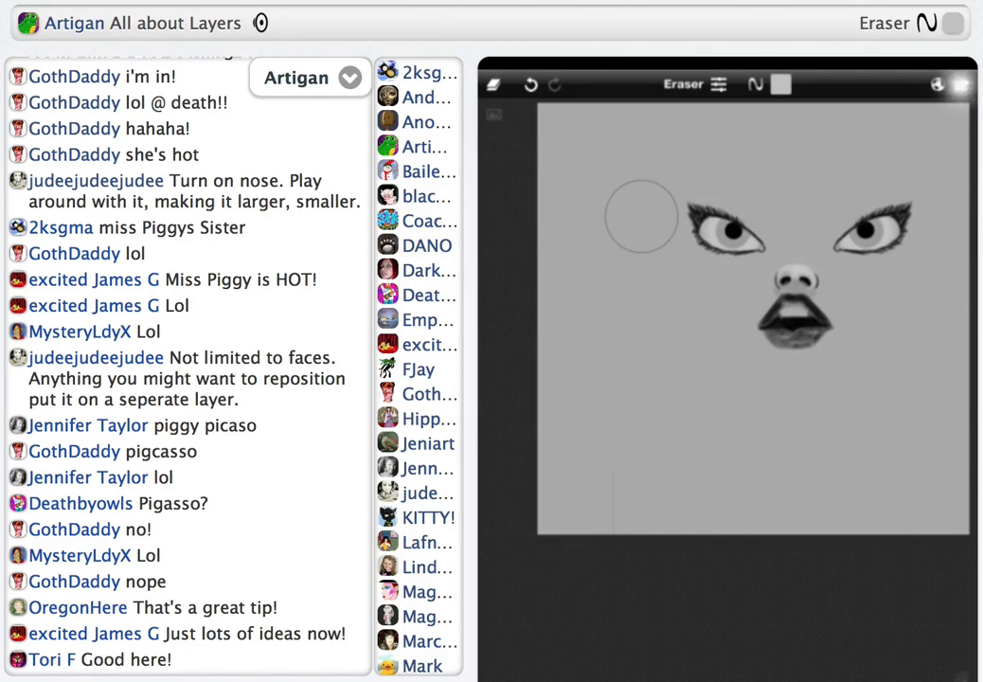
pyautogui.click(861, 231)
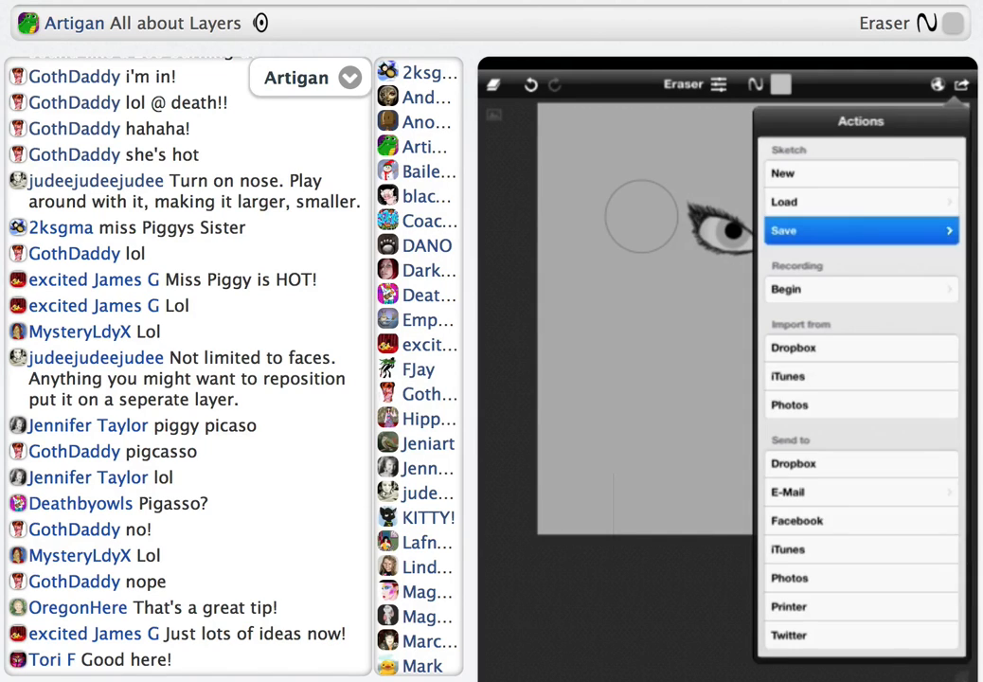
pyautogui.click(861, 449)
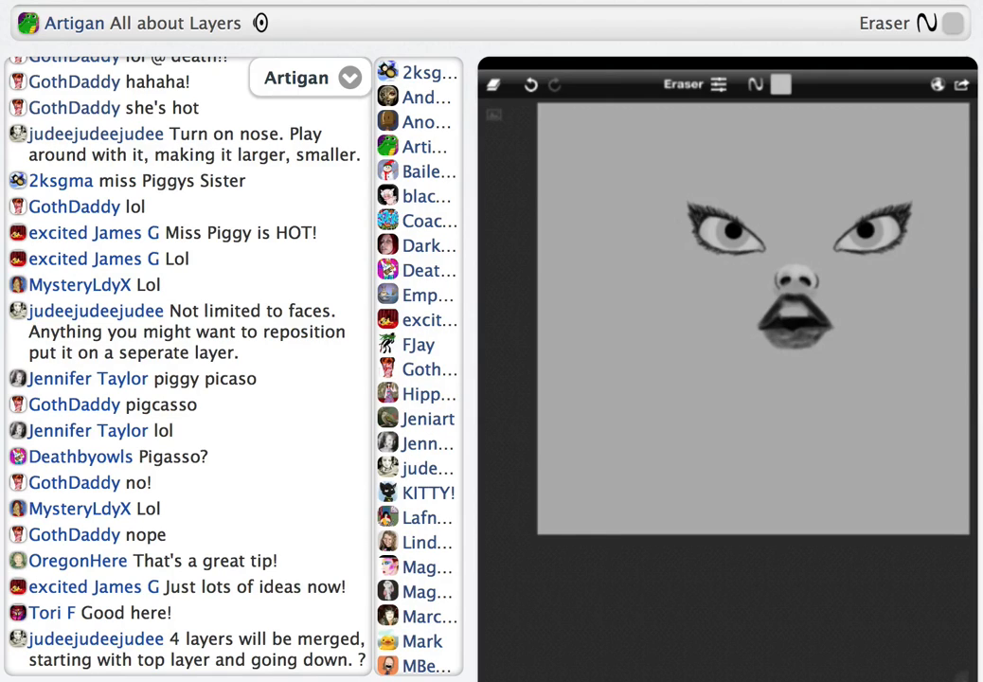
# Merge the eye, nose and mouth layers down into one layer and start transforming it
pyautogui.click(494, 84)
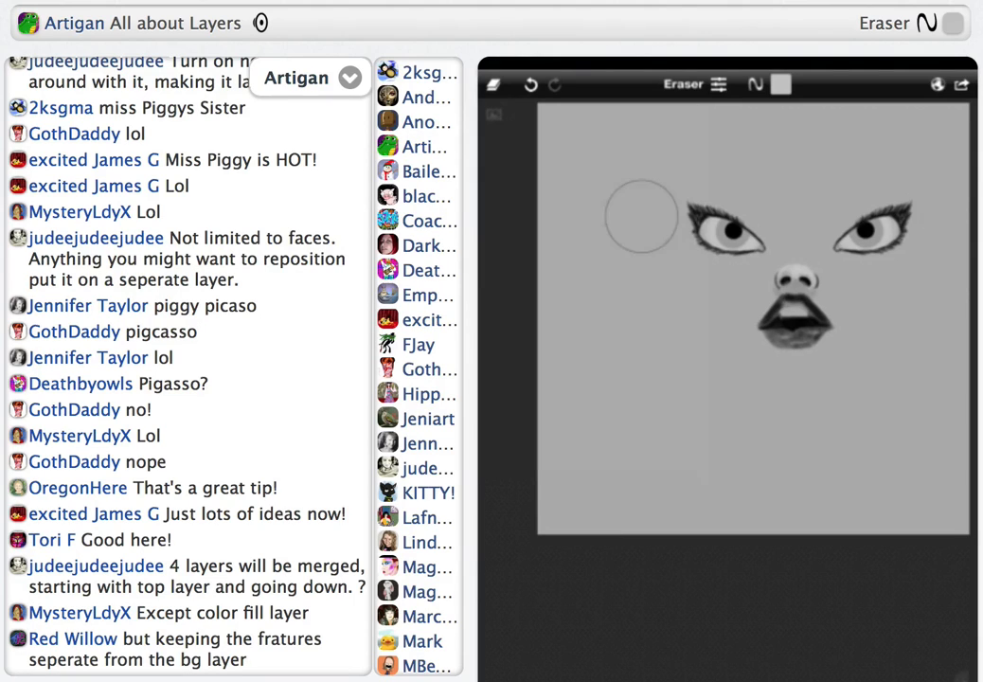
pyautogui.click(493, 81)
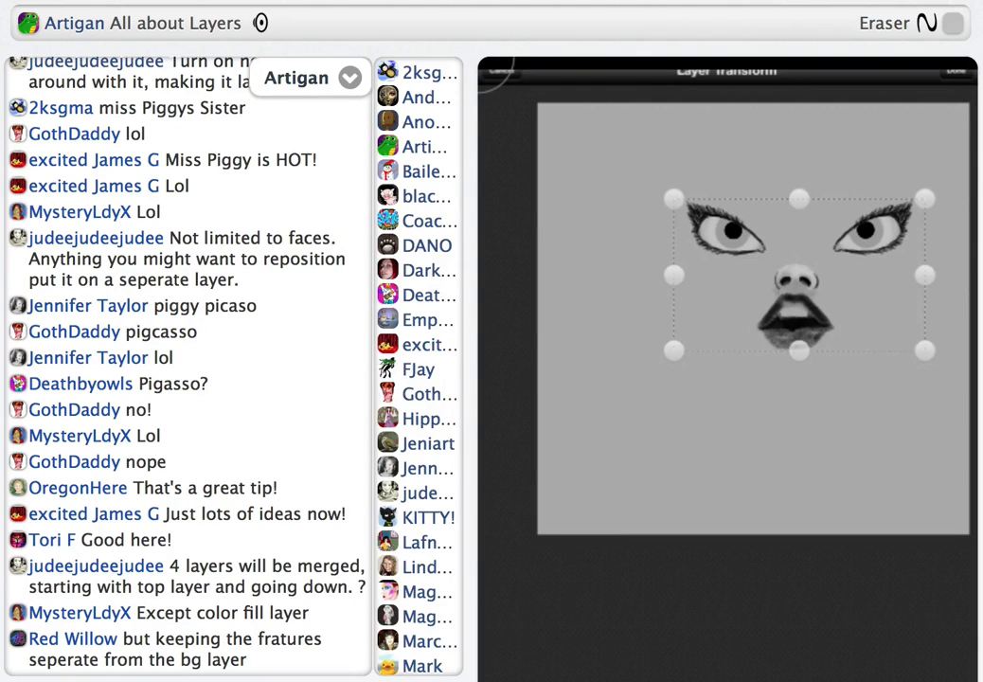
# Try transforming the merged facial features as one object by moving, rotating, shrinking and skewing them across the grey canvas
pyautogui.moveTo(800, 275); pyautogui.dragTo(683, 398)
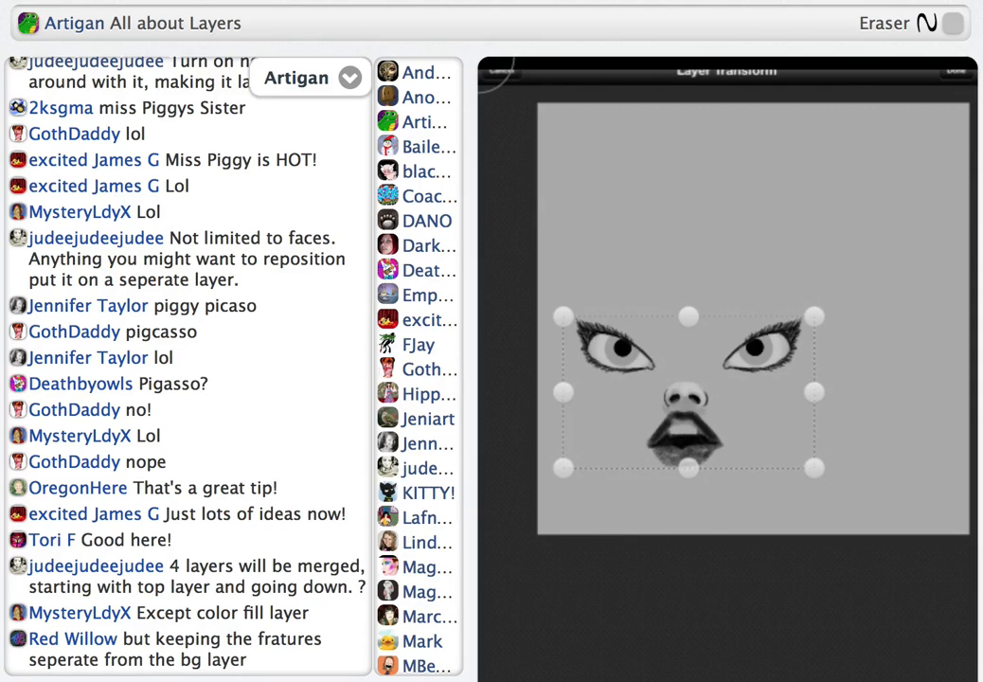
pyautogui.moveTo(755, 347); pyautogui.dragTo(762, 233)
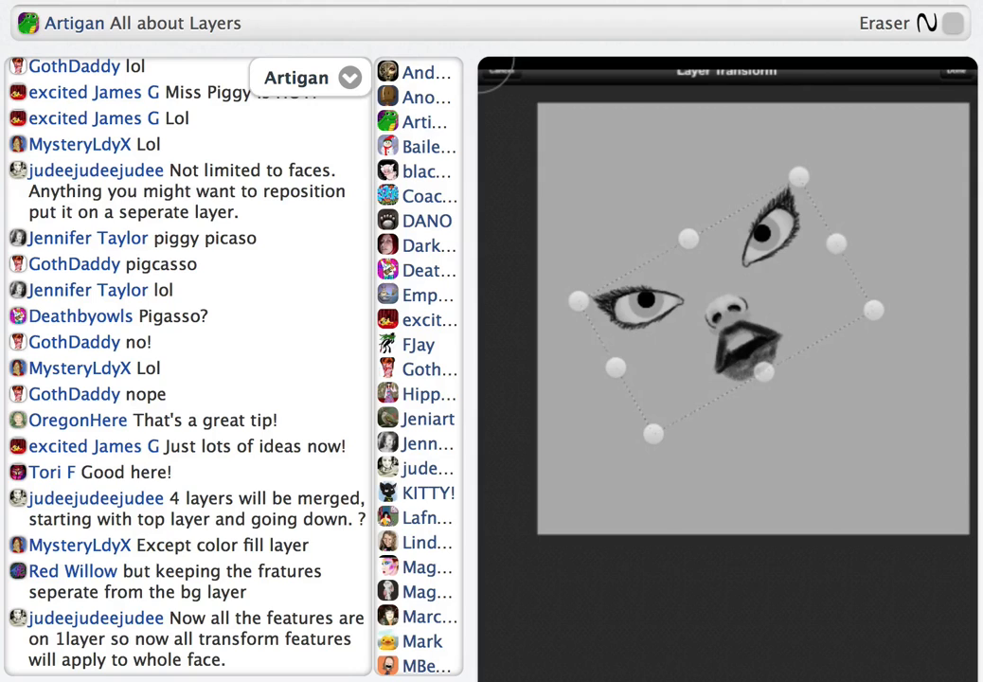
pyautogui.click(500, 71)
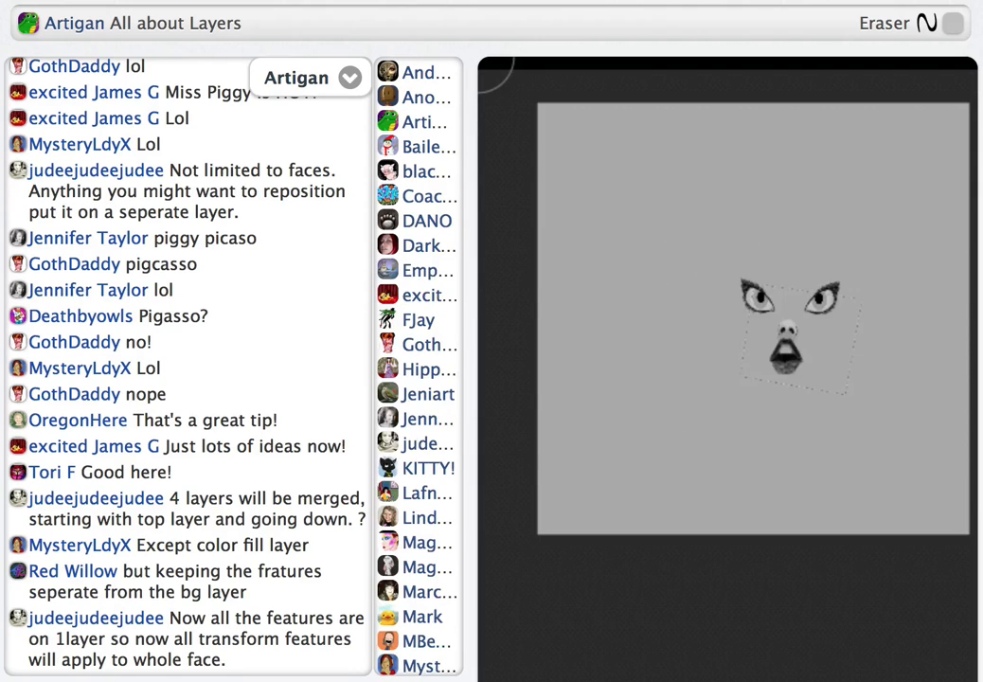
pyautogui.moveTo(800, 338); pyautogui.dragTo(885, 412)
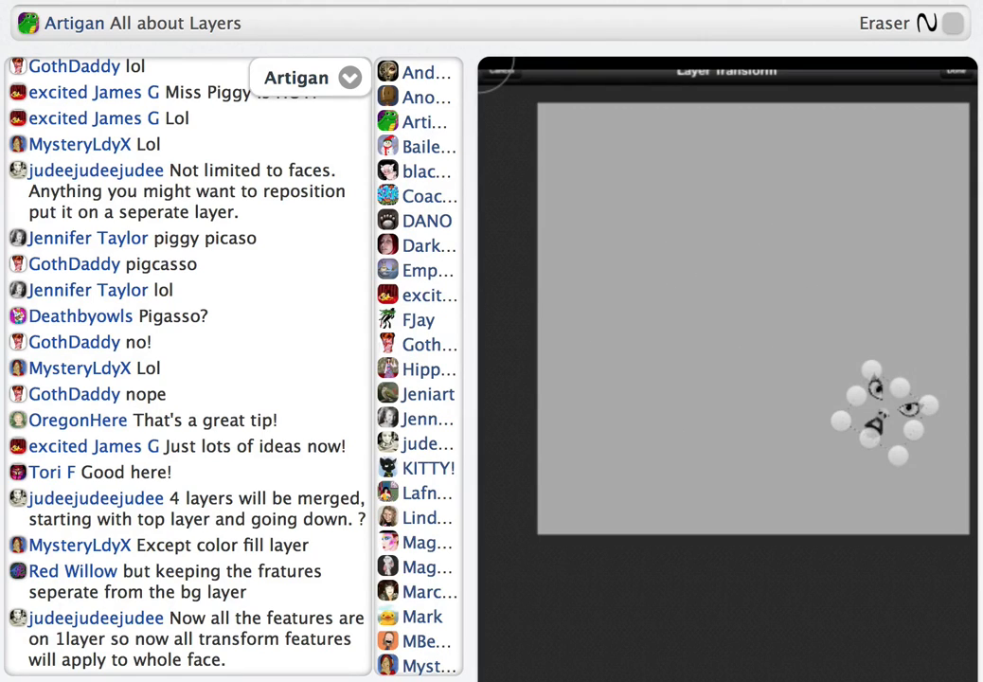
pyautogui.moveTo(830, 426); pyautogui.dragTo(764, 451)
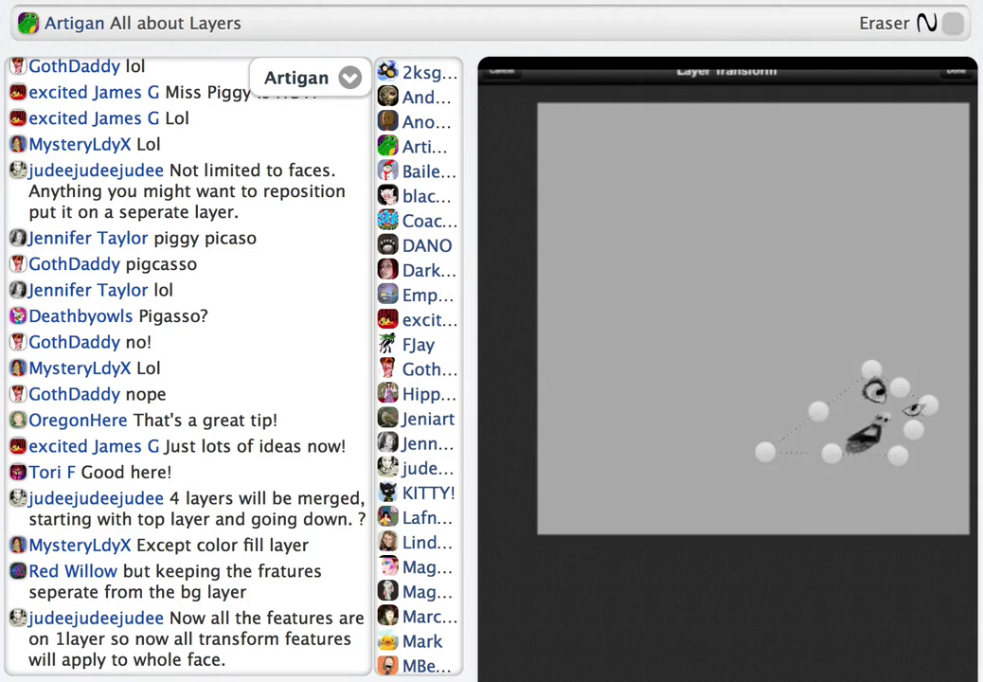
pyautogui.moveTo(870, 368); pyautogui.dragTo(791, 267)
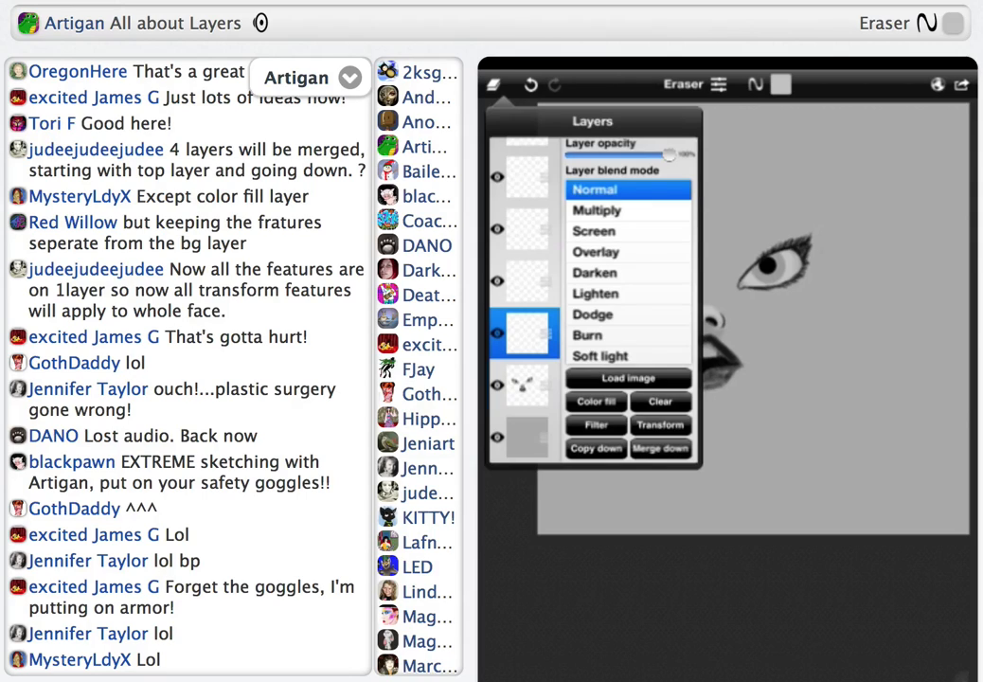
# On the empty layer above the features, choose the Brush tool with the grainy speckled tip at size 8 and 77% opacity
pyautogui.click(642, 216)
pyautogui.click(684, 85)
pyautogui.click(639, 155)
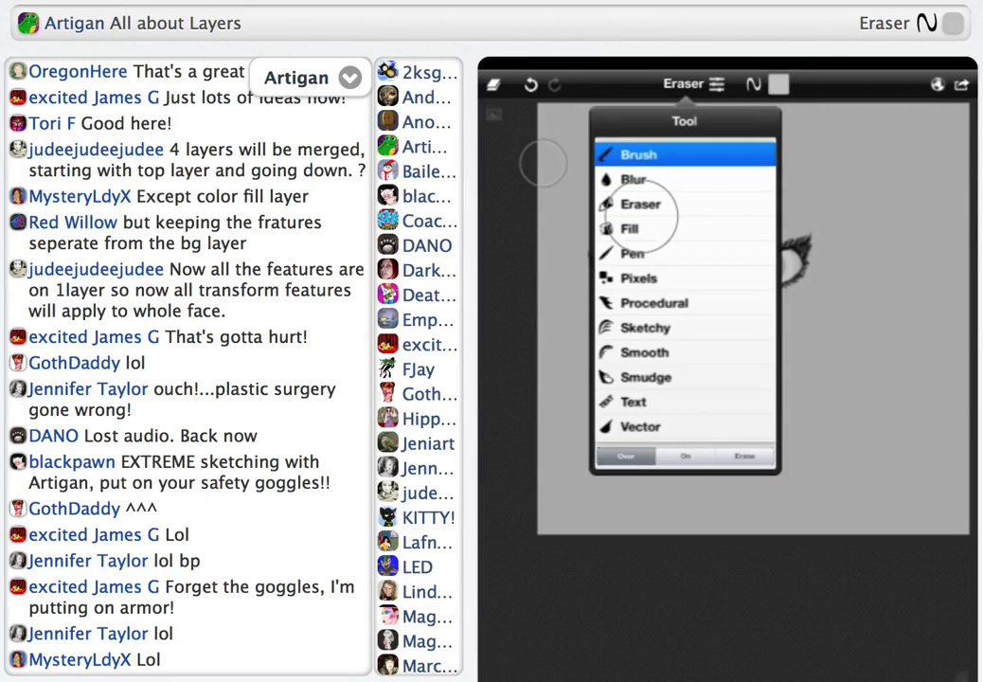
pyautogui.click(717, 85)
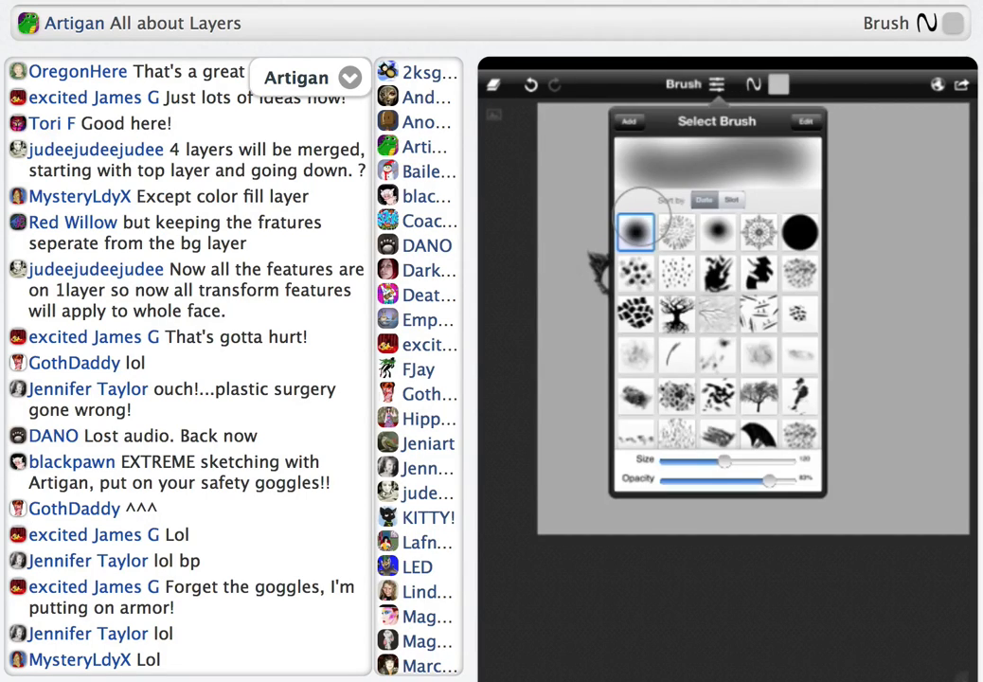
pyautogui.click(799, 272)
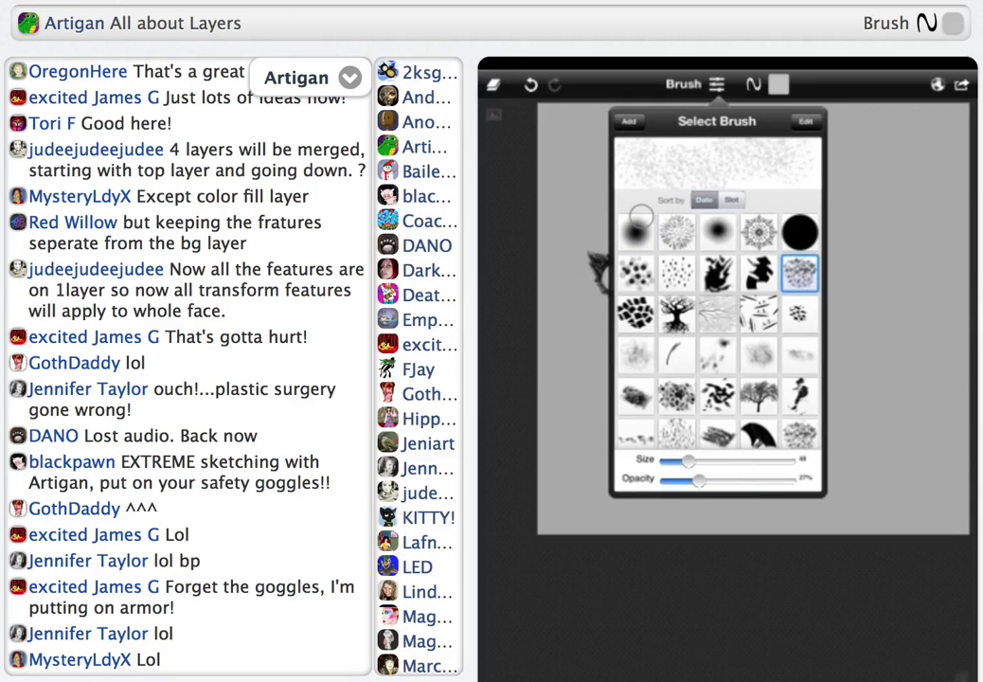
pyautogui.moveTo(709, 480); pyautogui.dragTo(761, 480)
pyautogui.moveTo(688, 462); pyautogui.dragTo(668, 461)
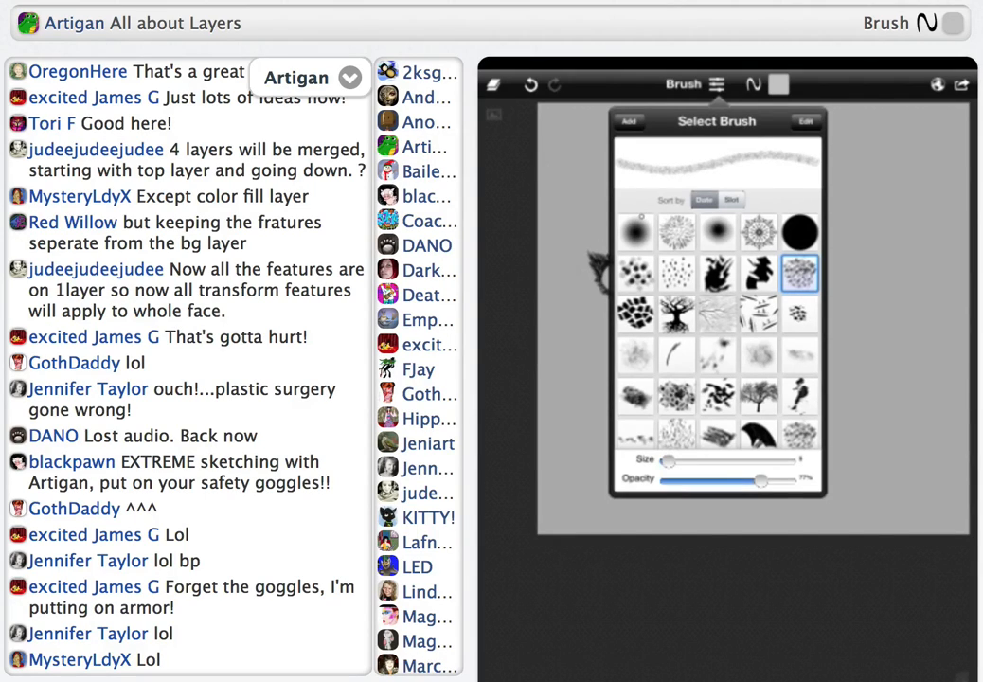
# Set the brush colour to black on the colour wheel
pyautogui.click(779, 85)
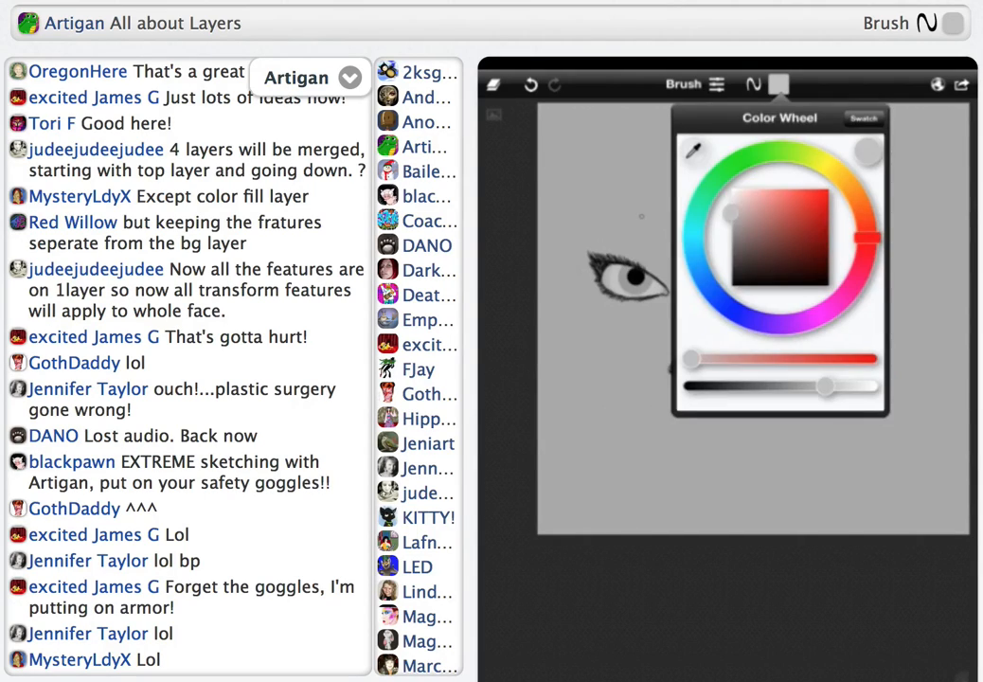
pyautogui.moveTo(826, 386); pyautogui.dragTo(686, 387)
pyautogui.click(778, 84)
# Sketch long curved hair strands from the crown down over the right-hand eye and side of the face
pyautogui.moveTo(695, 151); pyautogui.dragTo(763, 254)
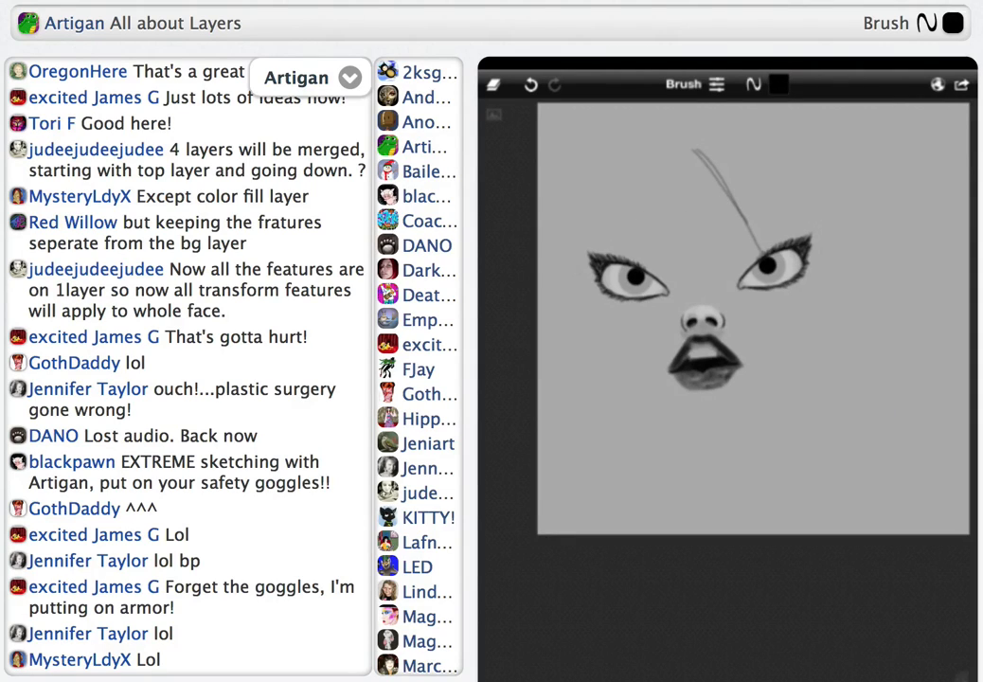
pyautogui.moveTo(726, 164); pyautogui.dragTo(772, 246)
pyautogui.moveTo(737, 163); pyautogui.dragTo(810, 374)
pyautogui.moveTo(788, 220); pyautogui.dragTo(820, 341)
pyautogui.moveTo(827, 227); pyautogui.dragTo(824, 377)
pyautogui.moveTo(784, 156); pyautogui.dragTo(839, 370)
pyautogui.moveTo(722, 122); pyautogui.dragTo(803, 194)
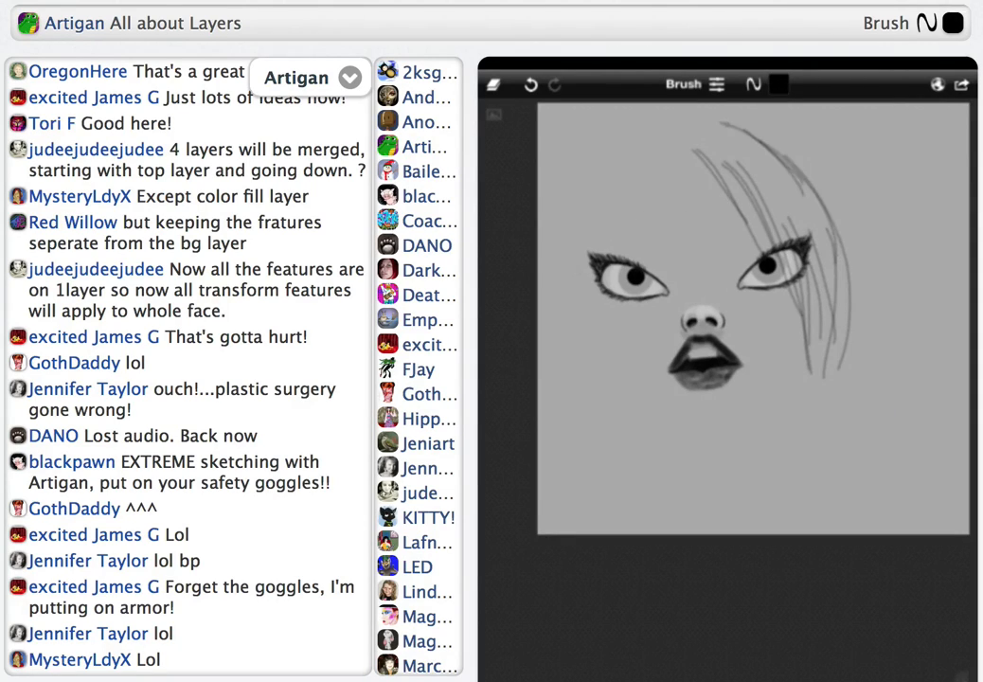
# Sketch the hair parting at the top of the head and a short fringe falling between the eyes
pyautogui.moveTo(688, 118); pyautogui.dragTo(758, 150)
pyautogui.moveTo(690, 124); pyautogui.dragTo(716, 201)
pyautogui.moveTo(702, 165); pyautogui.dragTo(720, 282)
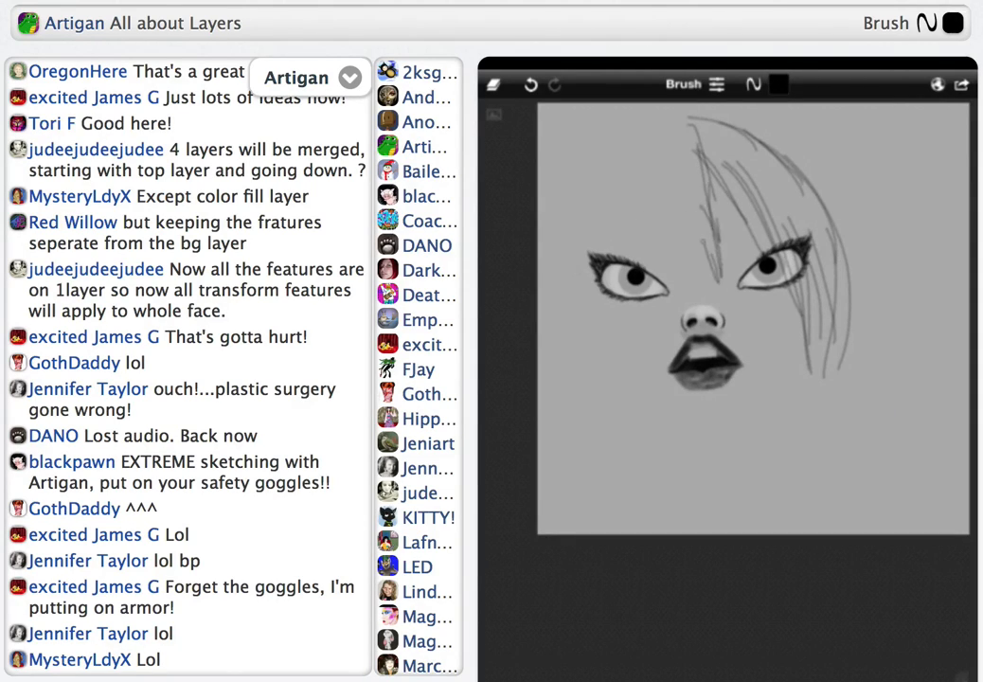
pyautogui.moveTo(694, 200); pyautogui.dragTo(717, 280)
pyautogui.moveTo(679, 228); pyautogui.dragTo(693, 268)
pyautogui.moveTo(671, 207); pyautogui.dragTo(693, 262)
# Sketch the hair on the left-hand side of the face, from the crown past the eye to wavy ends near the canvas bottom
pyautogui.moveTo(689, 117); pyautogui.dragTo(657, 157)
pyautogui.moveTo(677, 119)
pyautogui.mouseDown()
pyautogui.moveTo(635, 175)
pyautogui.moveTo(634, 224)
pyautogui.mouseUp()
pyautogui.moveTo(654, 141); pyautogui.dragTo(627, 233)
pyautogui.moveTo(628, 125); pyautogui.dragTo(594, 224)
pyautogui.moveTo(600, 135); pyautogui.dragTo(575, 233)
pyautogui.moveTo(595, 140)
pyautogui.mouseDown()
pyautogui.moveTo(569, 229)
pyautogui.moveTo(575, 308)
pyautogui.mouseUp()
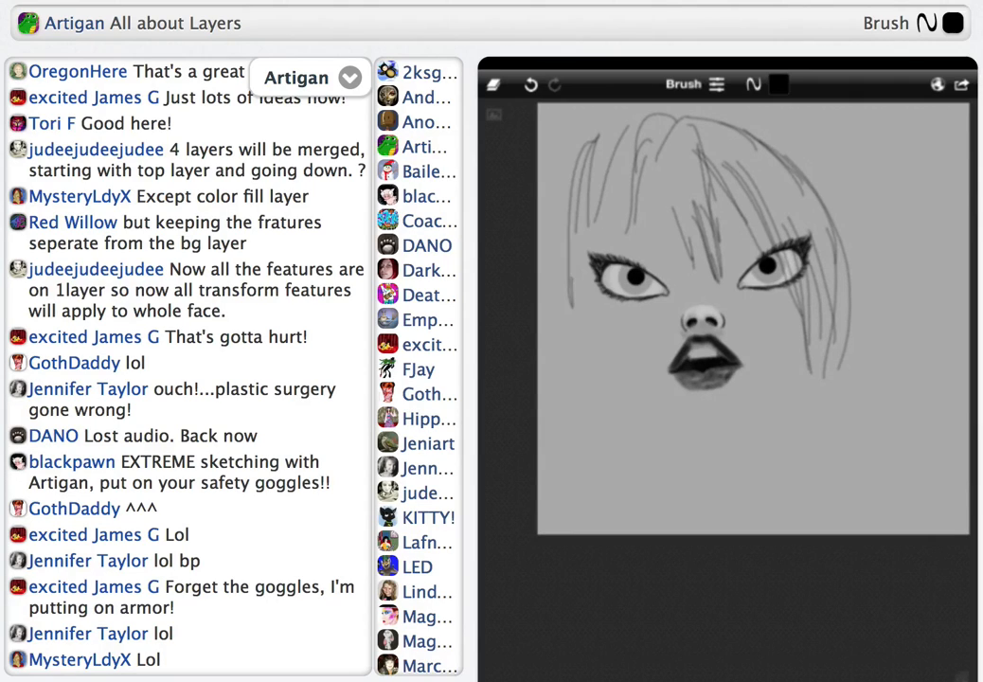
pyautogui.moveTo(589, 165); pyautogui.dragTo(586, 325)
pyautogui.moveTo(605, 144); pyautogui.dragTo(620, 260)
pyautogui.moveTo(639, 168); pyautogui.dragTo(615, 350)
pyautogui.moveTo(650, 153); pyautogui.dragTo(618, 360)
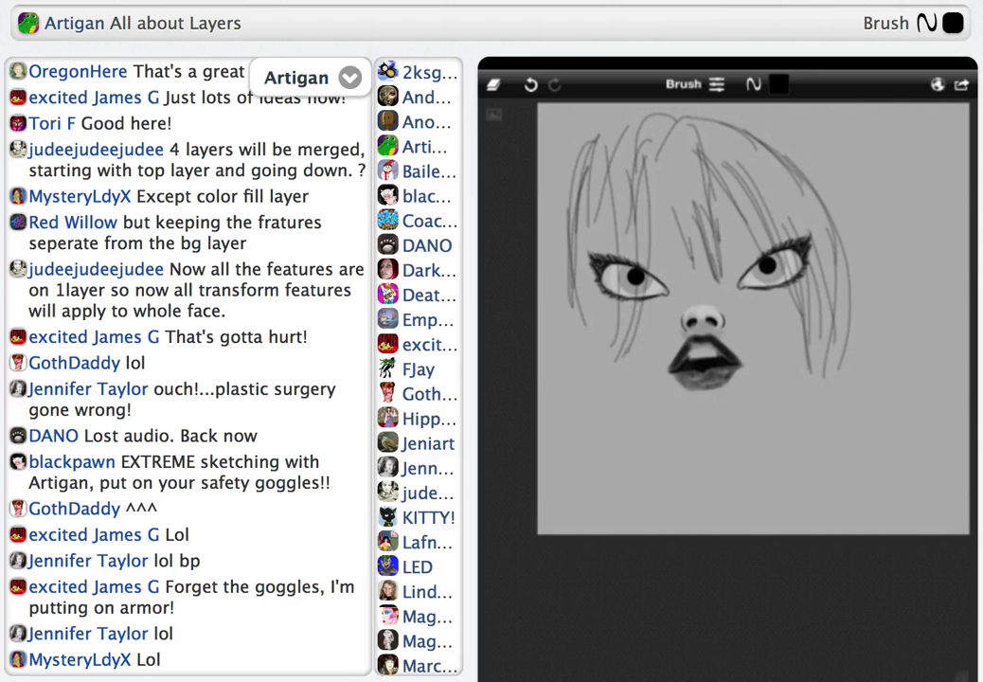
pyautogui.moveTo(595, 249); pyautogui.dragTo(589, 353)
pyautogui.moveTo(615, 297); pyautogui.dragTo(603, 364)
pyautogui.moveTo(580, 225); pyautogui.dragTo(575, 327)
pyautogui.moveTo(560, 147)
pyautogui.mouseDown()
pyautogui.moveTo(557, 328)
pyautogui.moveTo(583, 369)
pyautogui.mouseUp()
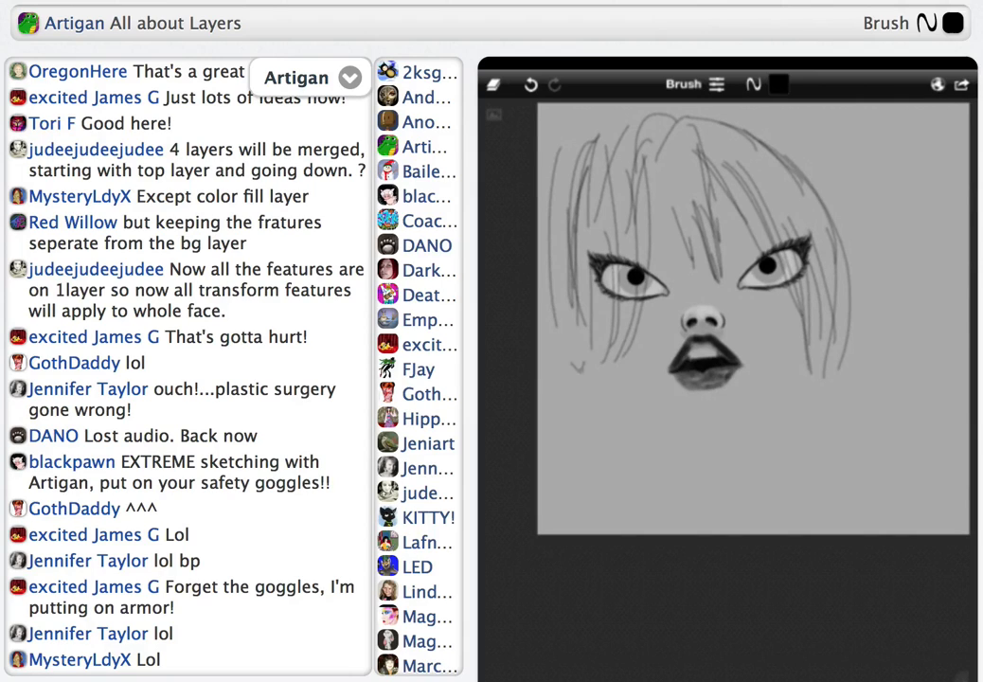
pyautogui.moveTo(586, 133)
pyautogui.mouseDown()
pyautogui.moveTo(565, 161)
pyautogui.moveTo(567, 354)
pyautogui.mouseUp()
pyautogui.moveTo(558, 267); pyautogui.dragTo(607, 422)
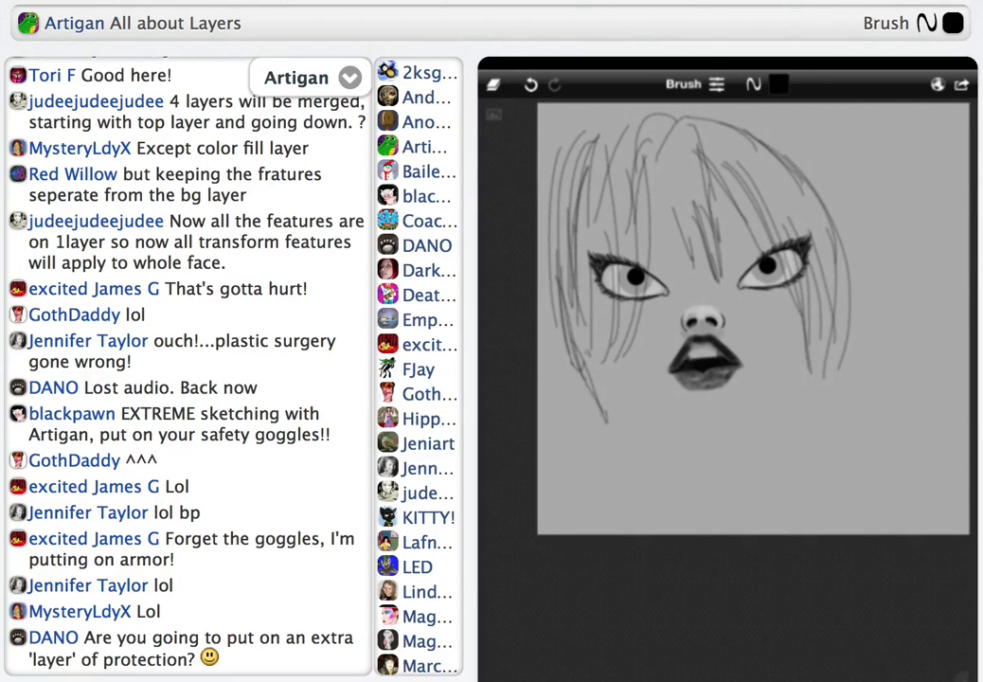
pyautogui.moveTo(590, 352); pyautogui.dragTo(626, 431)
pyautogui.moveTo(557, 319); pyautogui.dragTo(607, 514)
pyautogui.moveTo(618, 334); pyautogui.dragTo(604, 520)
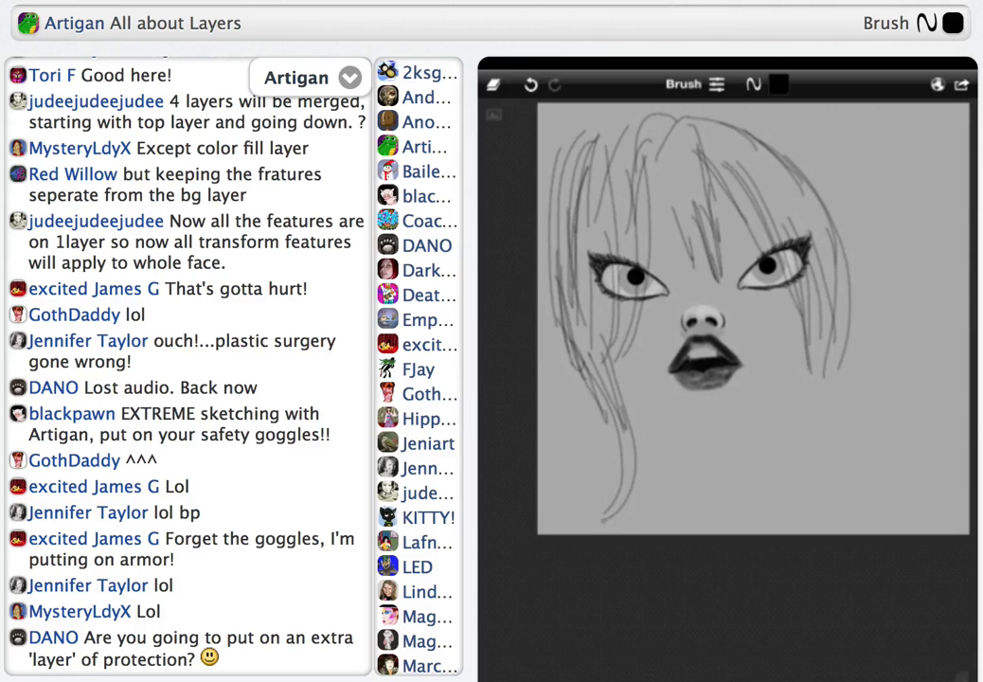
pyautogui.moveTo(579, 372)
pyautogui.mouseDown()
pyautogui.moveTo(598, 411)
pyautogui.moveTo(568, 518)
pyautogui.mouseUp()
pyautogui.moveTo(815, 331); pyautogui.dragTo(817, 351)
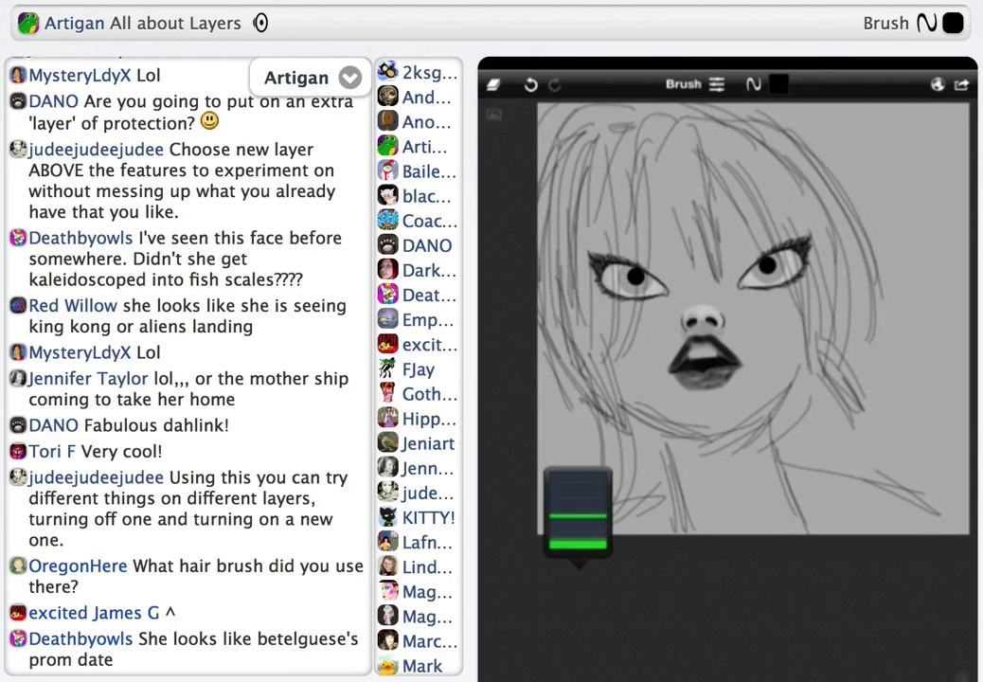
# Check which brush and settings were used for the hair strokes
pyautogui.click(717, 85)
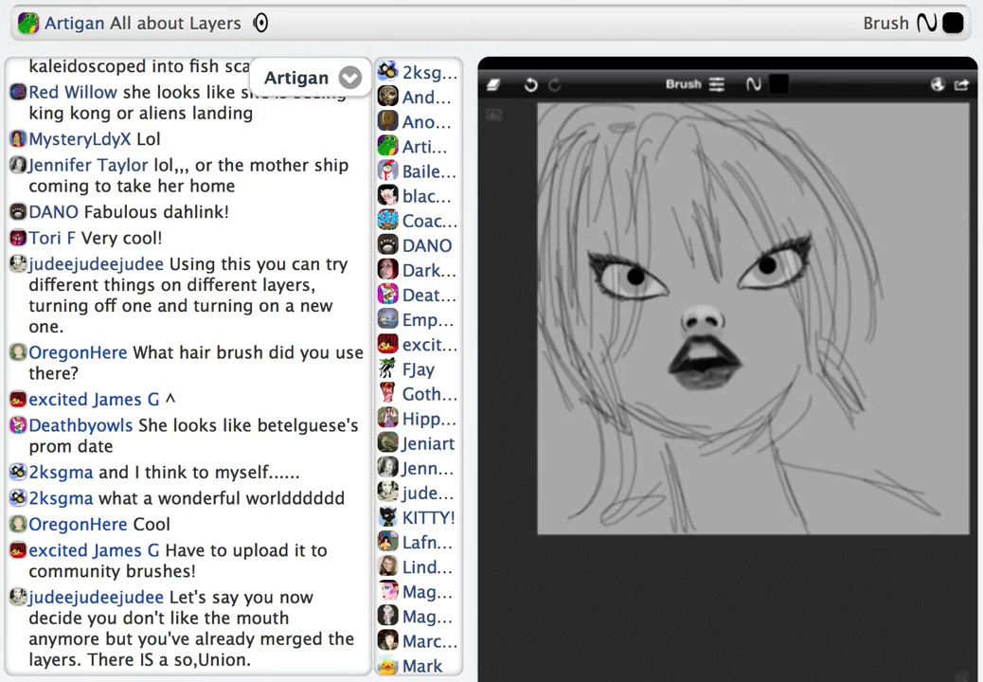
# Copy the features layer down onto an empty layer beneath it and hide the upper copy
pyautogui.click(579, 568)
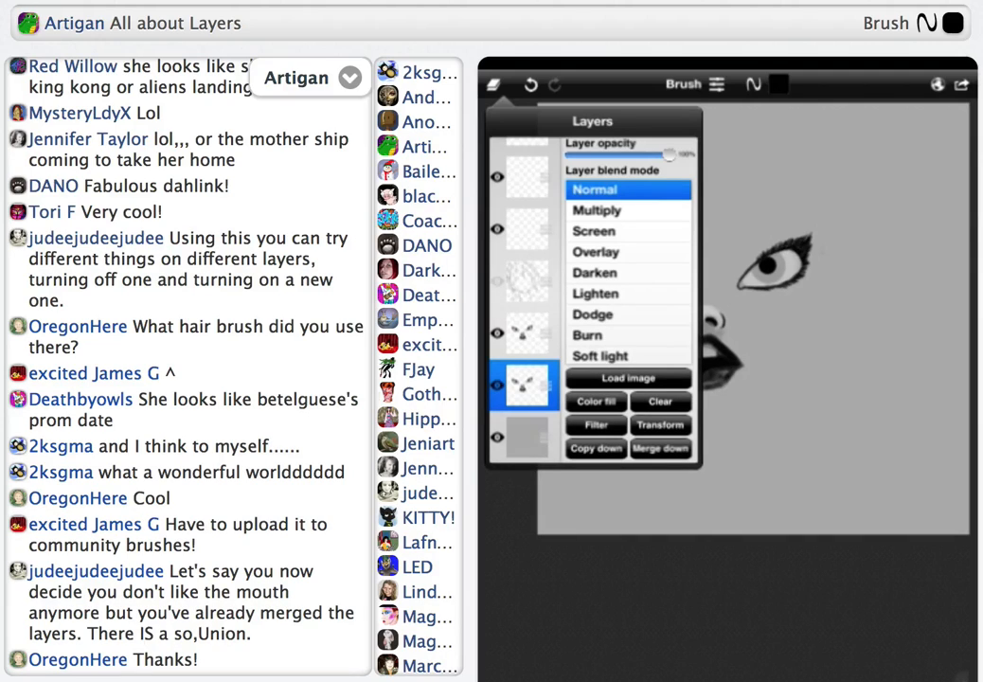
pyautogui.click(614, 499)
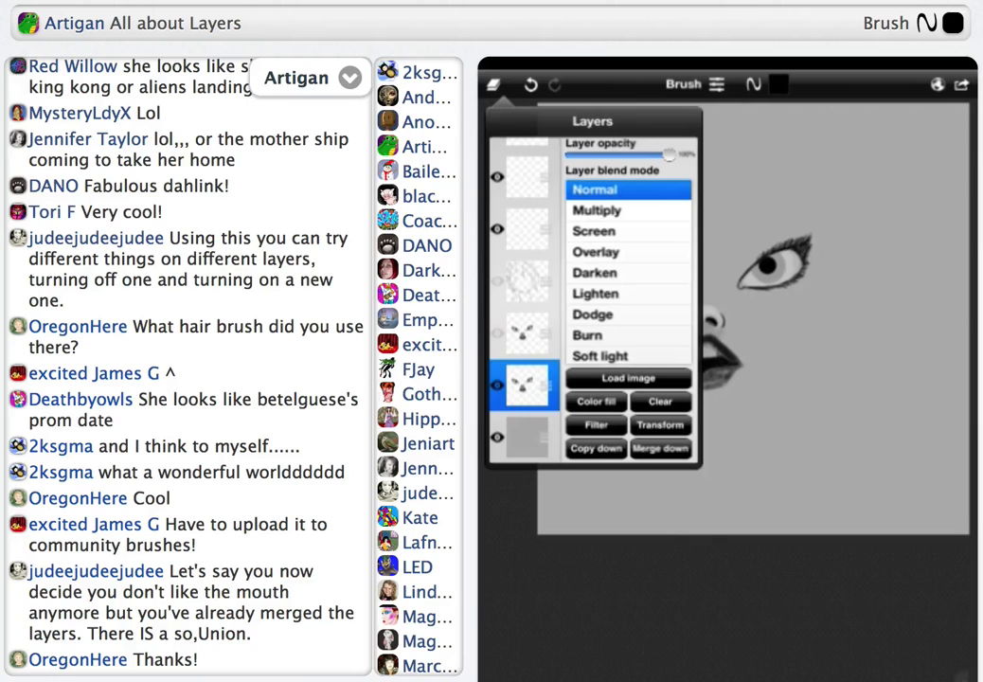
pyautogui.click(614, 499)
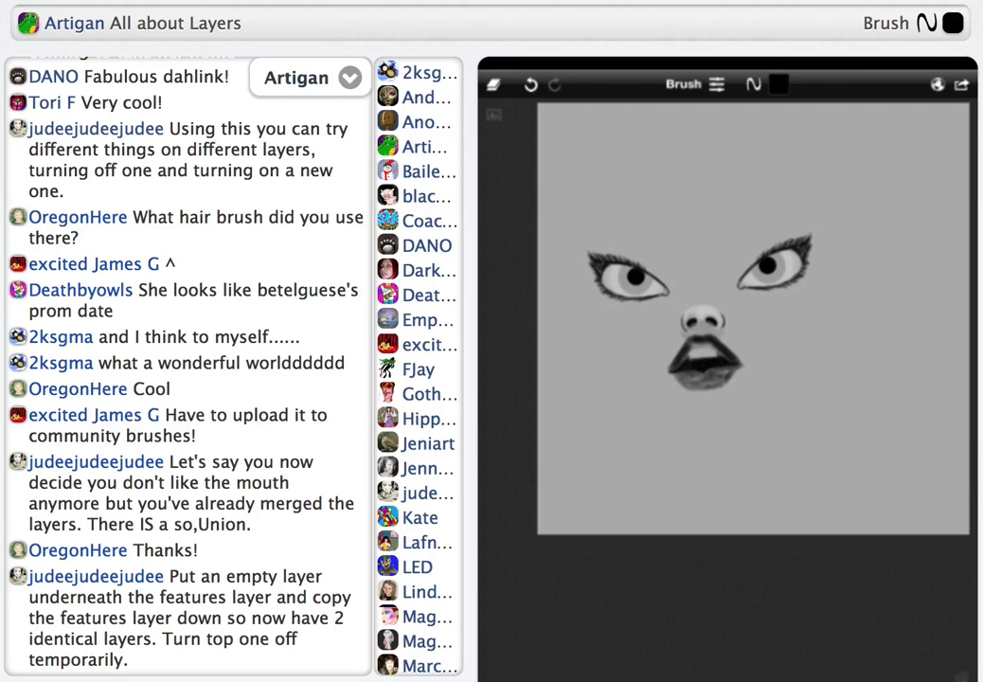
# With the Vector tool in Erase mode, erase the mouth from the lower features layer and everything except the mouth from the other copy
pyautogui.click(614, 499)
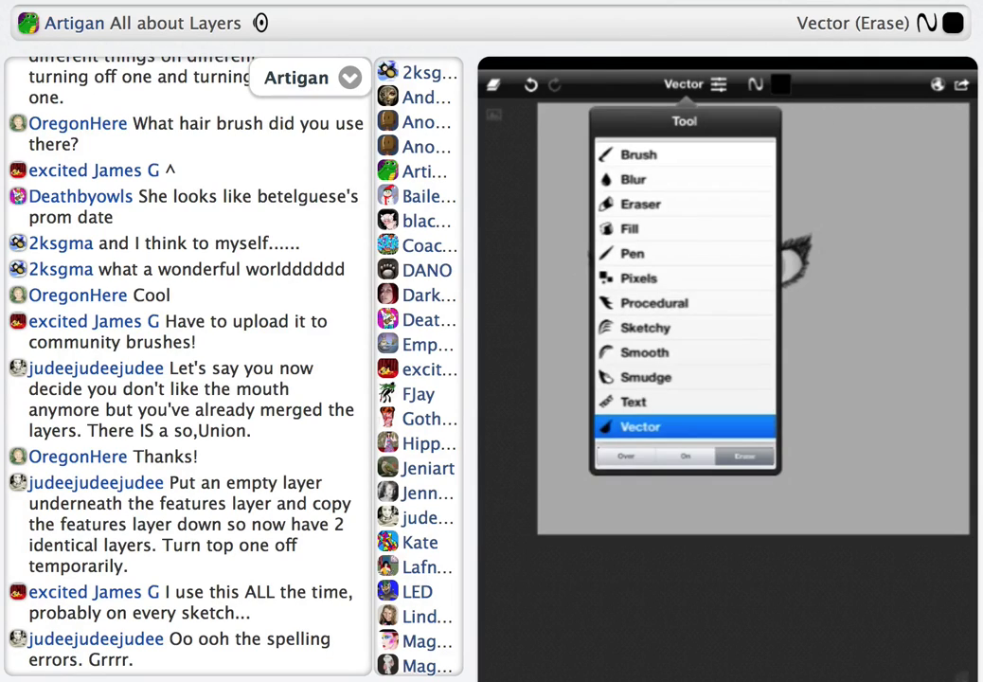
pyautogui.click(719, 85)
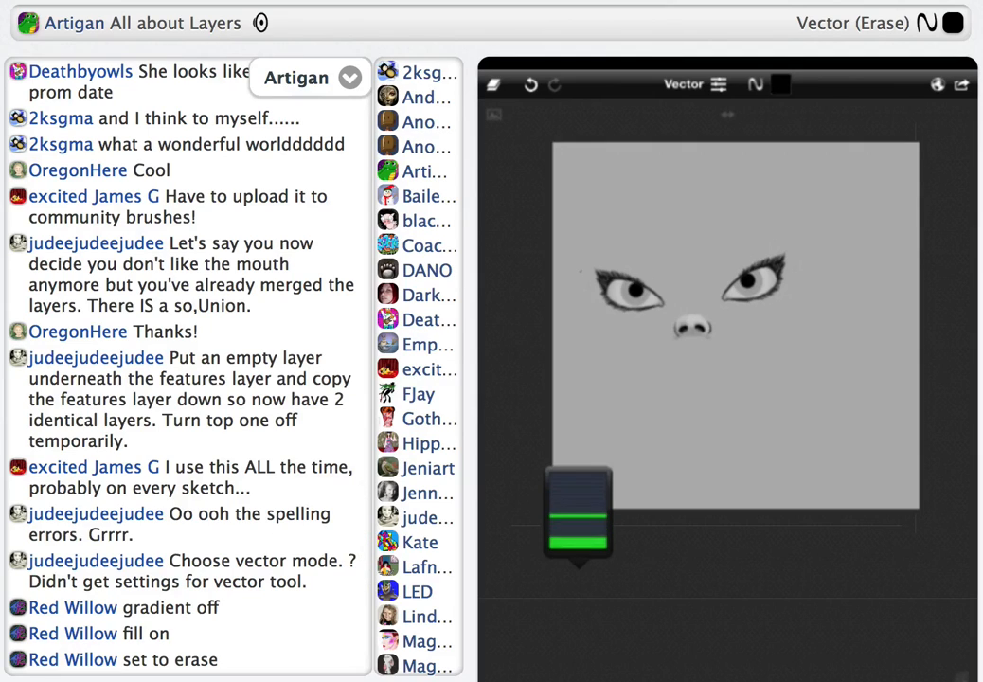
pyautogui.click(684, 84)
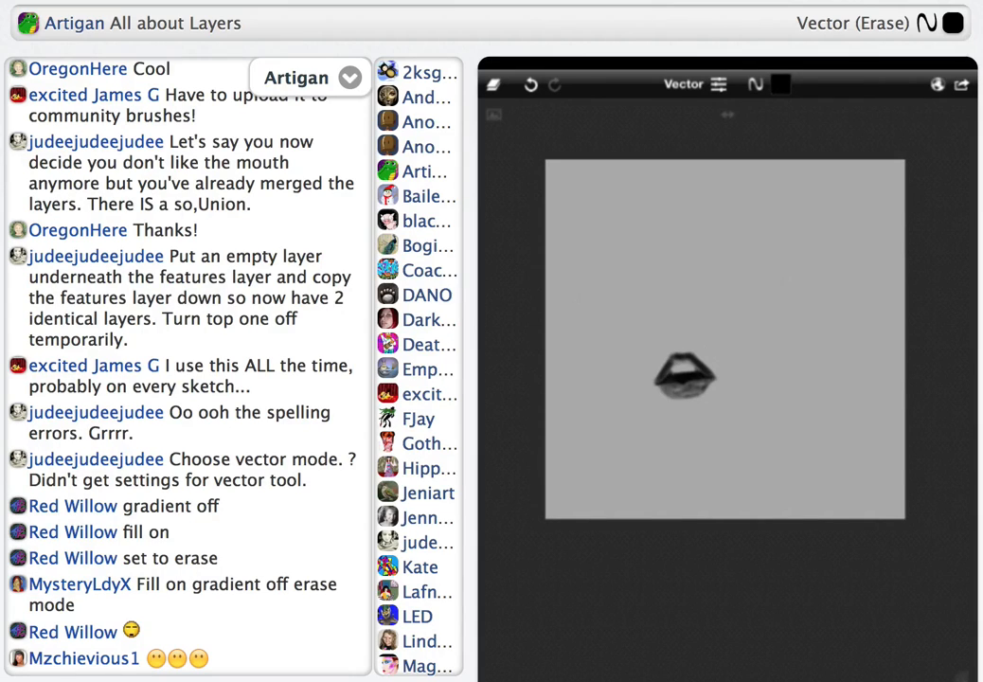
# Undo the frowning mouth and draw a lopsided smile with a small lower-lip mark under the nose, using the black Pen
pyautogui.scroll(2, 725, 339)
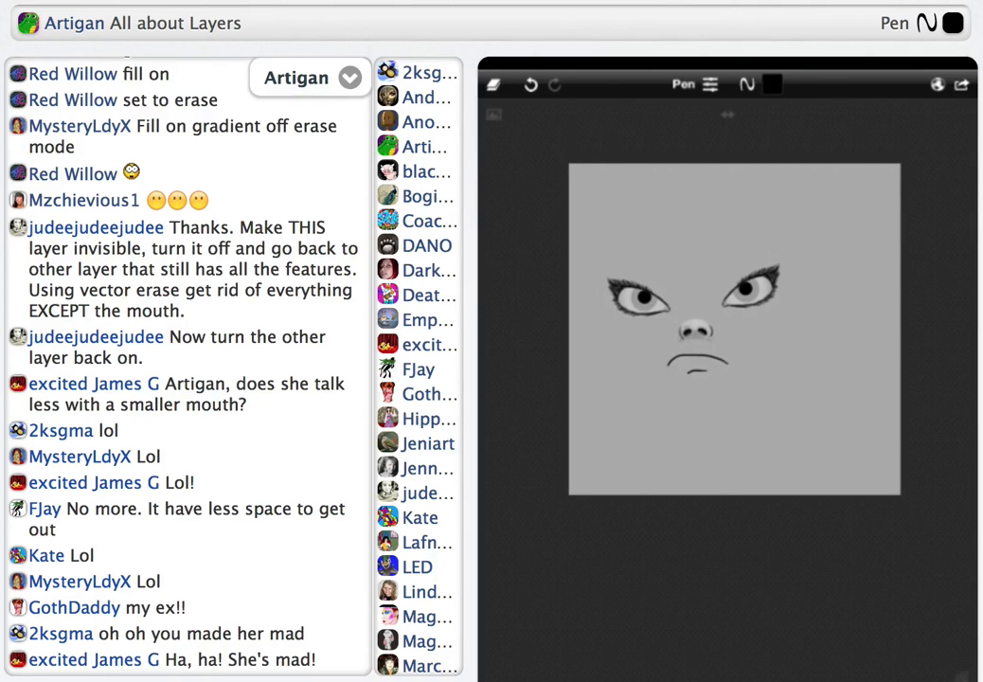
pyautogui.click(531, 83)
pyautogui.click(554, 83)
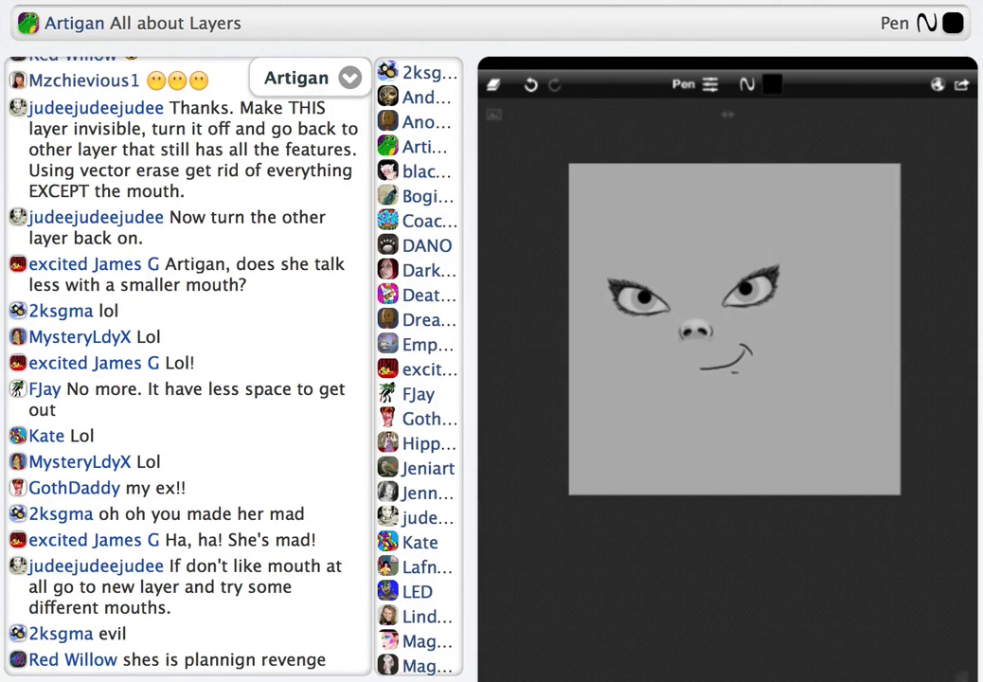
pyautogui.click(733, 373)
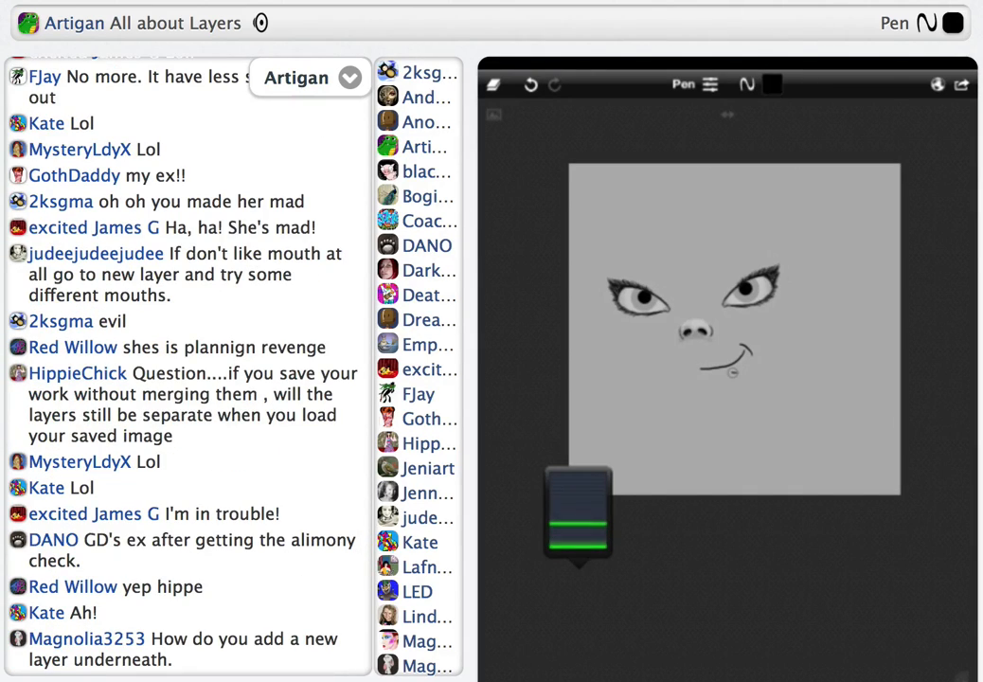
# Undo the lopsided smile and its lower-lip mark, and draw a small round open mouth under the nose with the black Pen
pyautogui.click(531, 84)
pyautogui.click(531, 85)
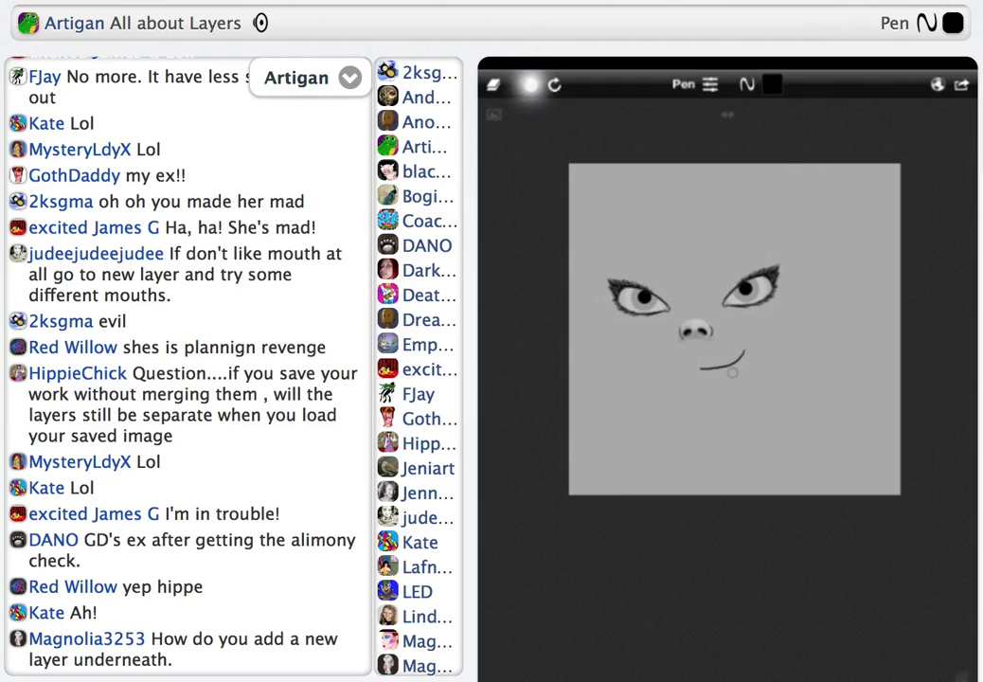
pyautogui.click(530, 84)
pyautogui.scroll(4, 732, 331)
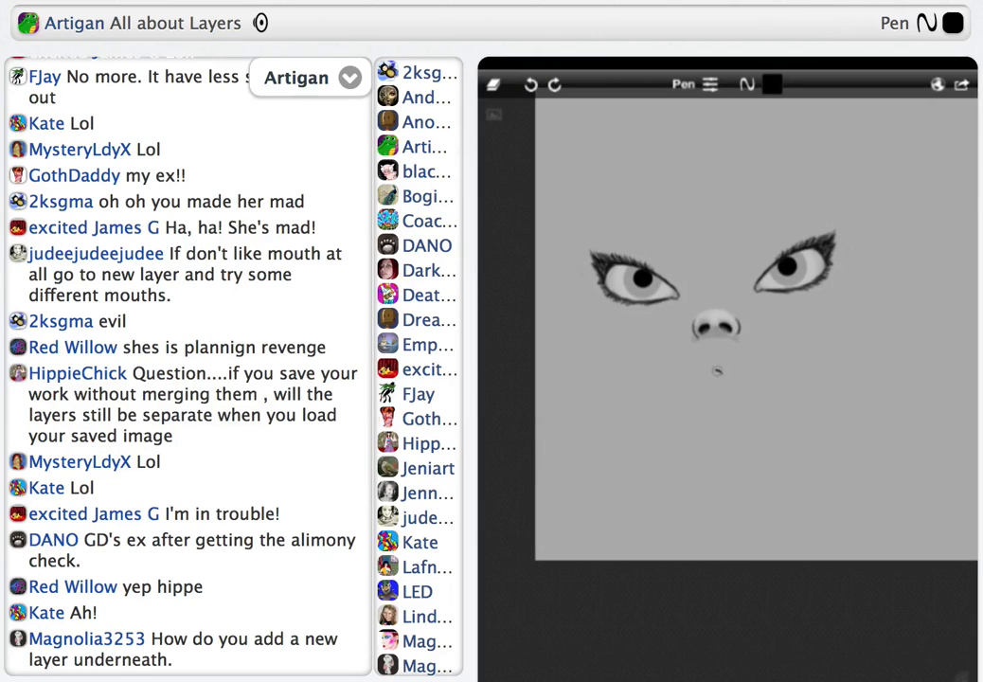
pyautogui.moveTo(729, 371)
pyautogui.mouseDown()
pyautogui.moveTo(701, 396)
pyautogui.moveTo(730, 371)
pyautogui.mouseUp()
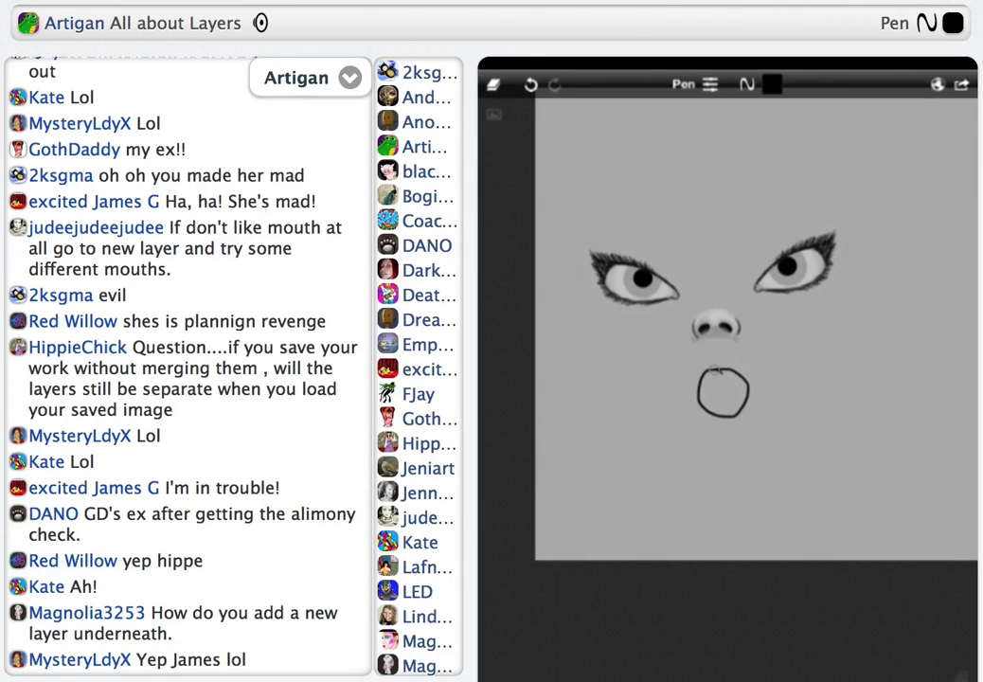
pyautogui.scroll(-4, 732, 331)
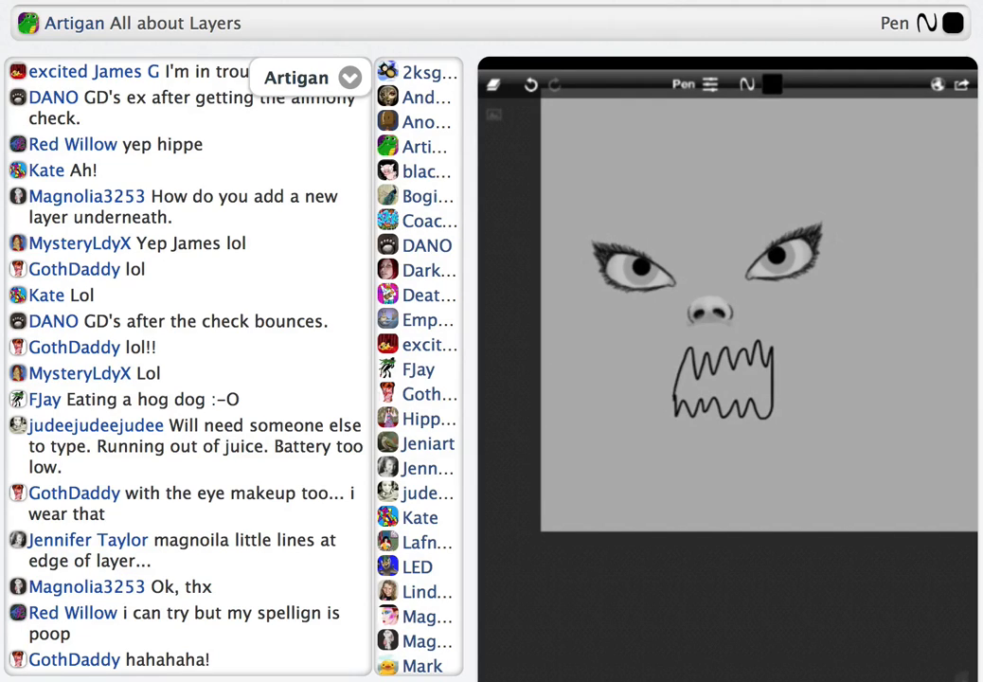
# Undo the jagged-toothed mouth and draw a mouth with its tongue sticking out below the nose, using the black Pen
pyautogui.scroll(-2, 724, 331)
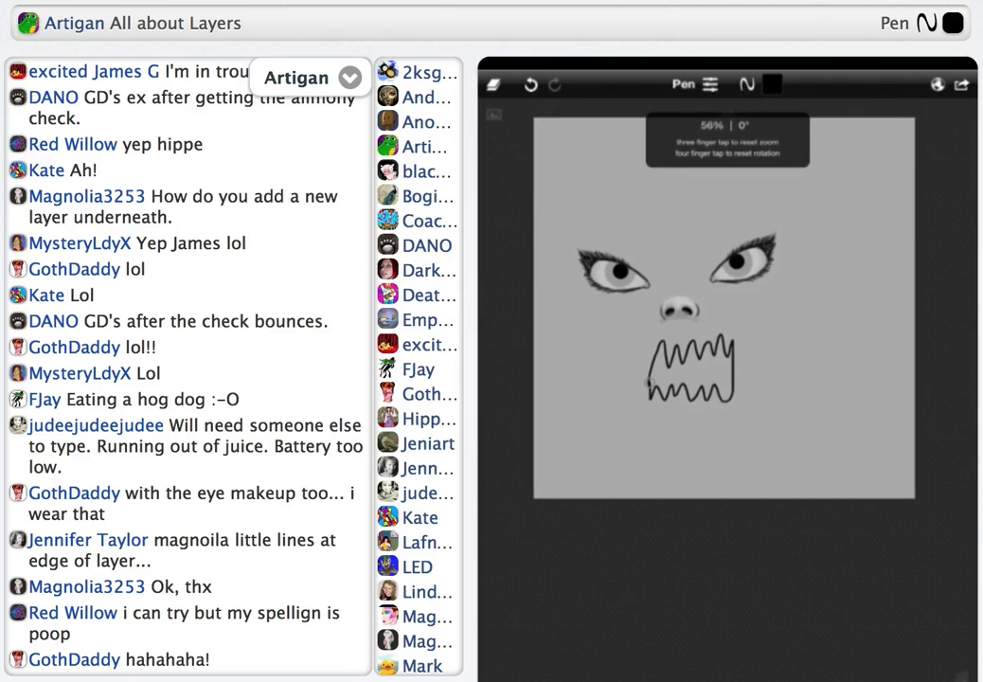
pyautogui.scroll(3, 724, 332)
pyautogui.hotkey('ctrl', 'z')
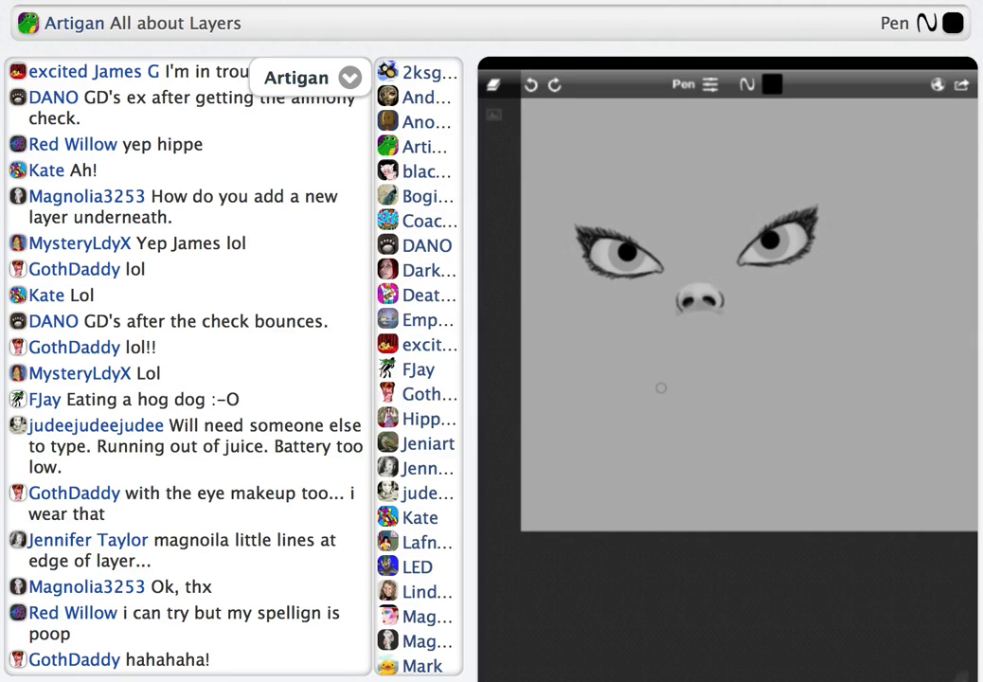
pyautogui.moveTo(694, 378)
pyautogui.mouseDown()
pyautogui.moveTo(720, 434)
pyautogui.moveTo(745, 389)
pyautogui.moveTo(714, 368)
pyautogui.moveTo(685, 378)
pyautogui.moveTo(729, 361)
pyautogui.mouseUp()
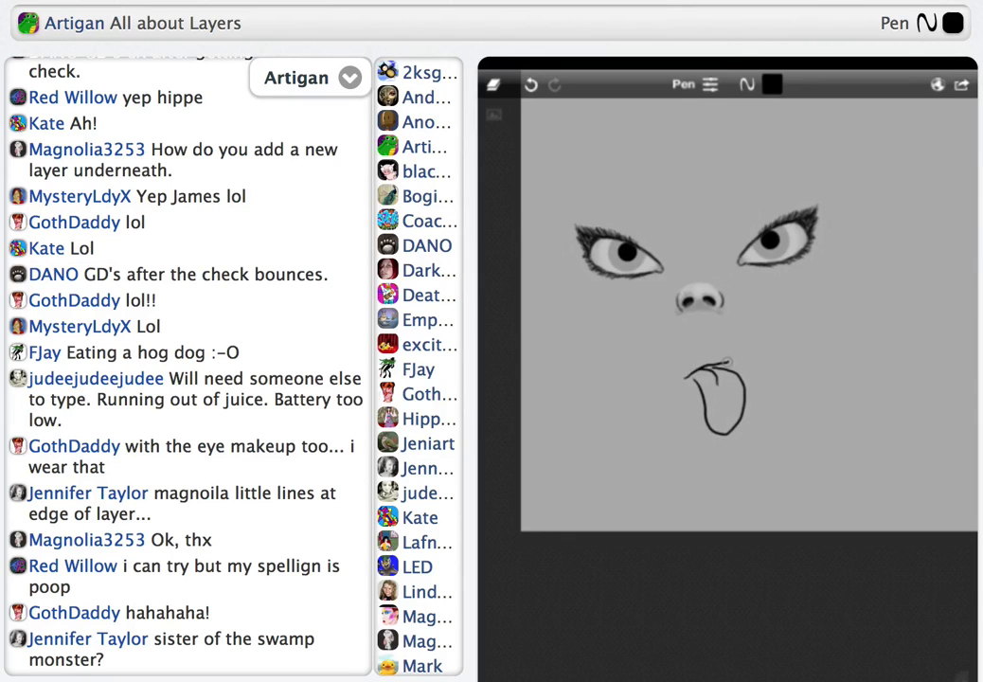
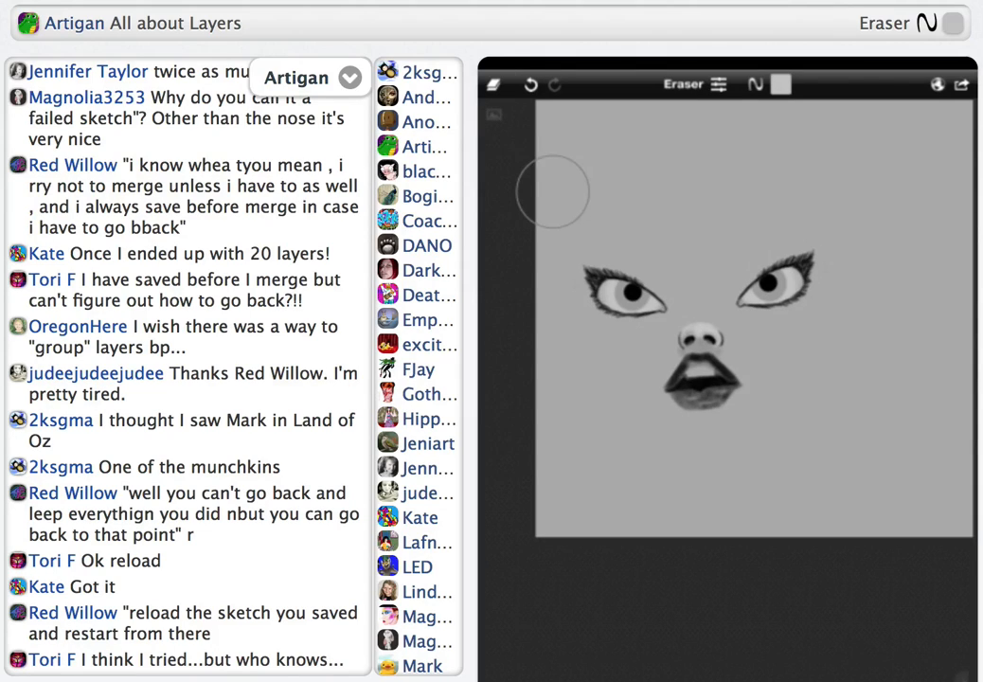
# Select the empty layer directly above the facial features and set its blend mode to Overlay
pyautogui.click(494, 84)
pyautogui.click(527, 333)
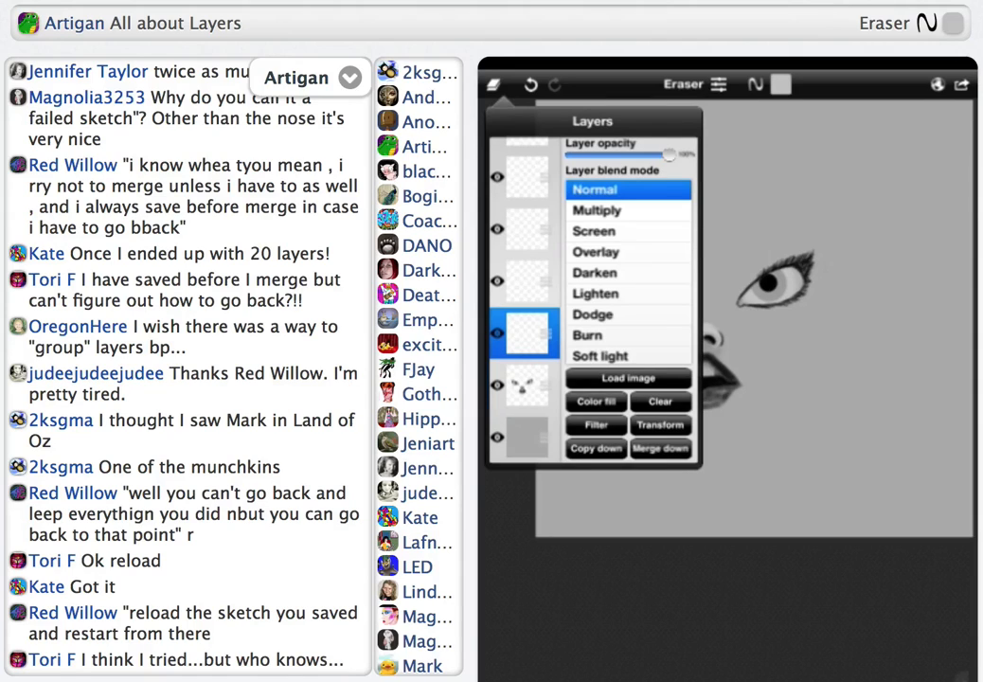
pyautogui.click(553, 191)
pyautogui.click(579, 572)
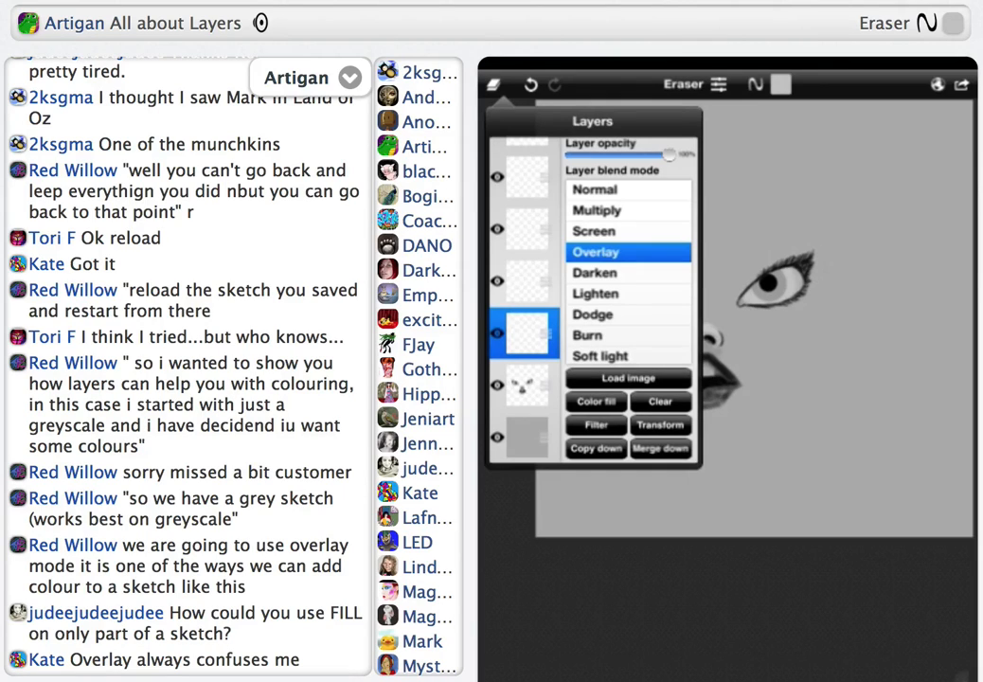
pyautogui.click(553, 192)
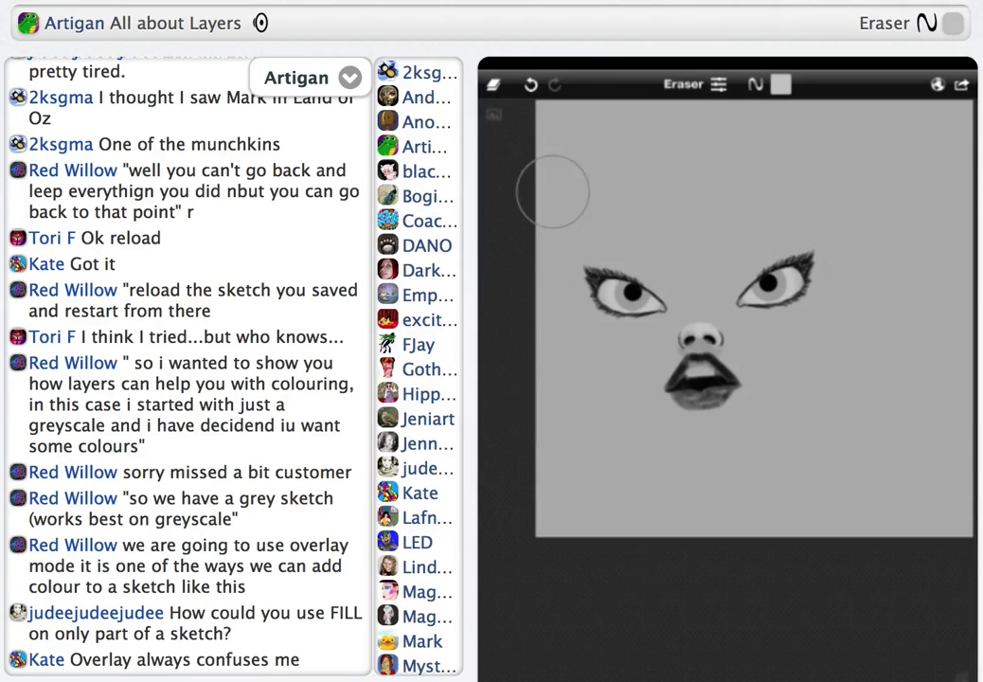
# Paint a peach skin tone over the whole face on the Overlay layer, using the Brush with a soft round tip
pyautogui.click(684, 84)
pyautogui.click(640, 154)
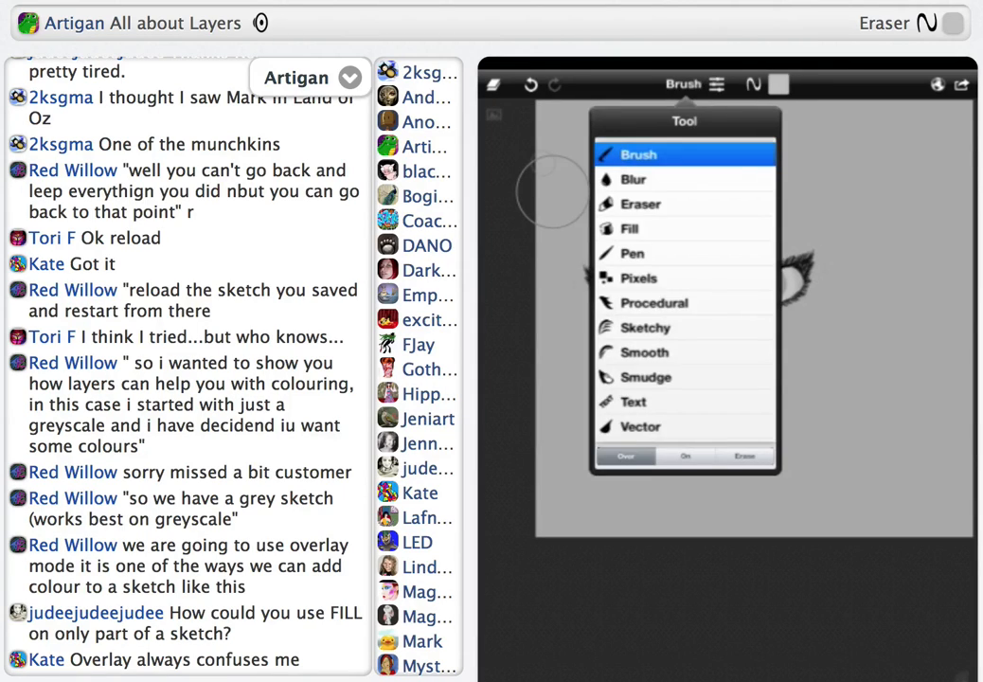
pyautogui.click(717, 84)
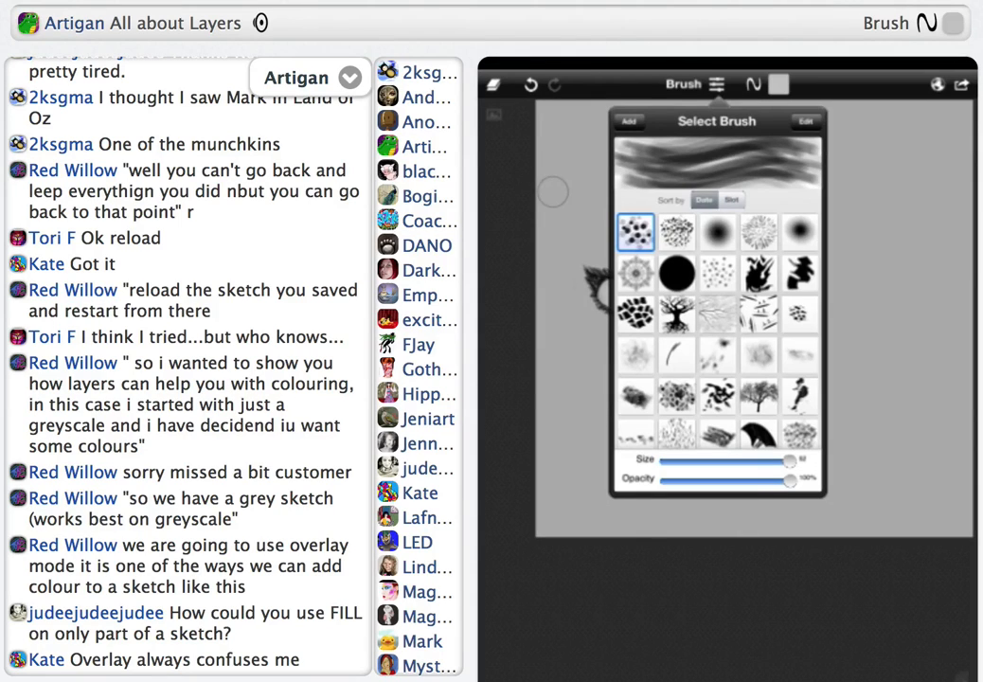
pyautogui.click(718, 232)
pyautogui.click(778, 84)
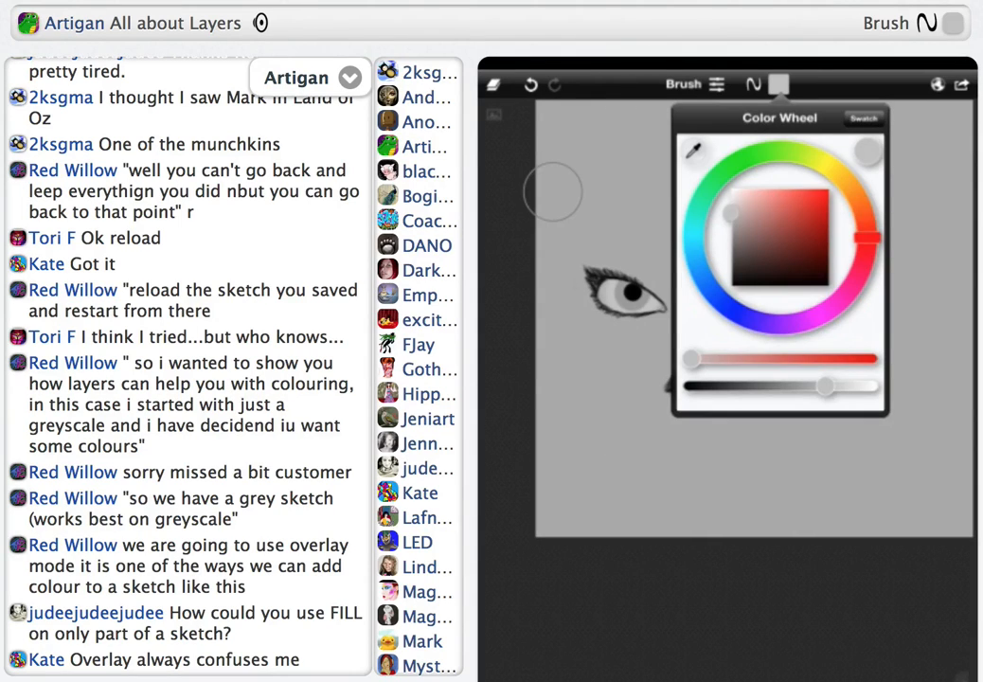
pyautogui.moveTo(866, 236); pyautogui.dragTo(858, 199)
pyautogui.moveTo(732, 213); pyautogui.dragTo(781, 189)
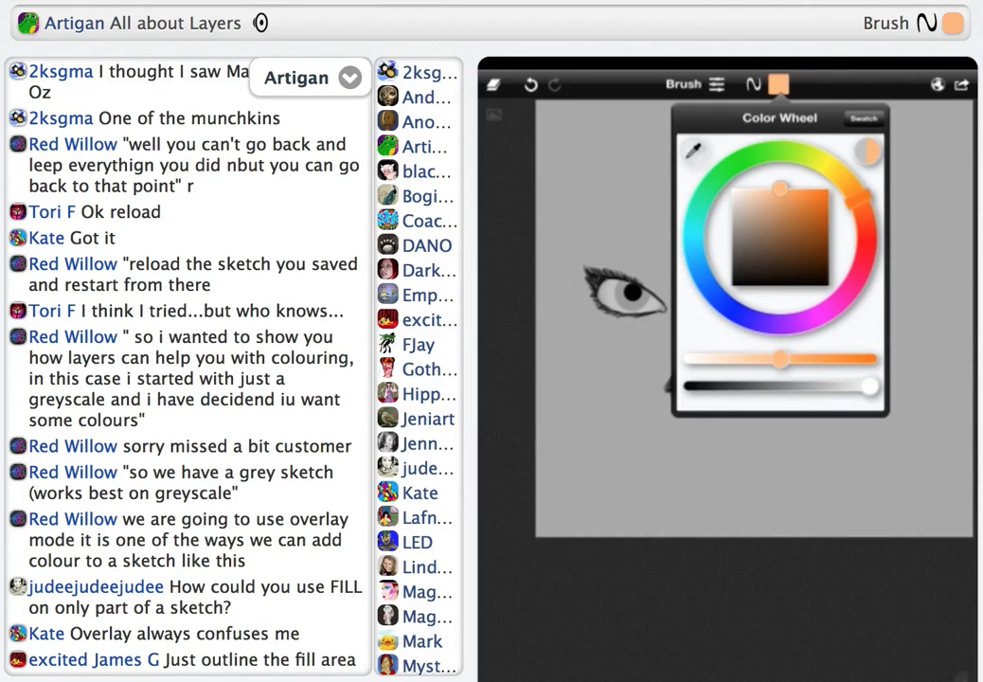
pyautogui.click(553, 192)
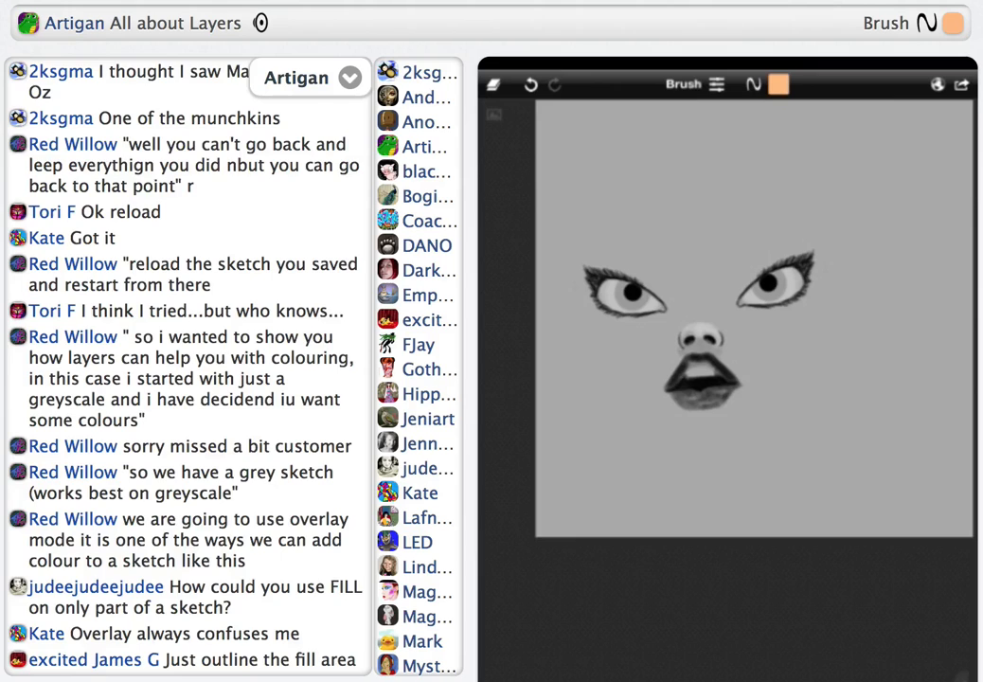
pyautogui.scroll(2, 687, 158)
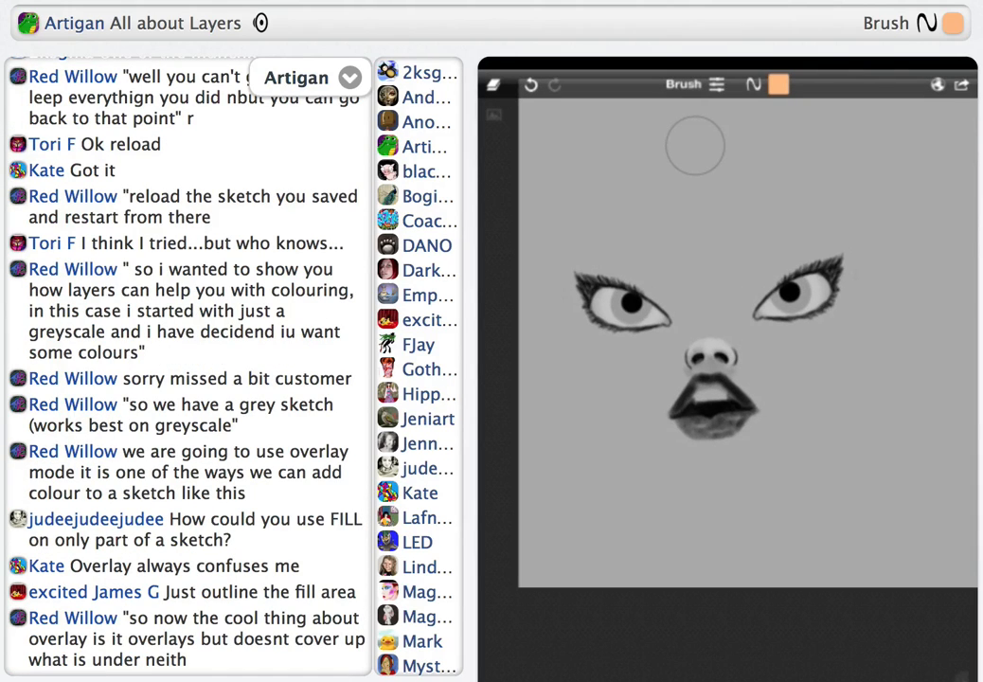
pyautogui.moveTo(800, 223)
pyautogui.mouseDown()
pyautogui.moveTo(779, 232)
pyautogui.moveTo(766, 274)
pyautogui.moveTo(744, 295)
pyautogui.moveTo(810, 237)
pyautogui.moveTo(702, 288)
pyautogui.moveTo(625, 288)
pyautogui.moveTo(699, 241)
pyautogui.moveTo(658, 227)
pyautogui.moveTo(588, 235)
pyautogui.moveTo(708, 307)
pyautogui.moveTo(671, 352)
pyautogui.moveTo(684, 358)
pyautogui.moveTo(710, 348)
pyautogui.moveTo(722, 325)
pyautogui.moveTo(840, 318)
pyautogui.moveTo(681, 383)
pyautogui.moveTo(630, 333)
pyautogui.moveTo(606, 345)
pyautogui.moveTo(686, 450)
pyautogui.moveTo(802, 405)
pyautogui.moveTo(676, 467)
pyautogui.moveTo(608, 384)
pyautogui.moveTo(723, 475)
pyautogui.moveTo(845, 326)
pyautogui.moveTo(840, 241)
pyautogui.moveTo(681, 237)
pyautogui.moveTo(740, 220)
pyautogui.moveTo(658, 187)
pyautogui.moveTo(575, 246)
pyautogui.moveTo(601, 374)
pyautogui.moveTo(796, 198)
pyautogui.moveTo(845, 331)
pyautogui.moveTo(799, 462)
pyautogui.moveTo(706, 468)
pyautogui.moveTo(766, 465)
pyautogui.moveTo(681, 396)
pyautogui.moveTo(677, 369)
pyautogui.moveTo(726, 332)
pyautogui.moveTo(757, 274)
pyautogui.moveTo(779, 279)
pyautogui.moveTo(794, 252)
pyautogui.moveTo(856, 282)
pyautogui.mouseUp()
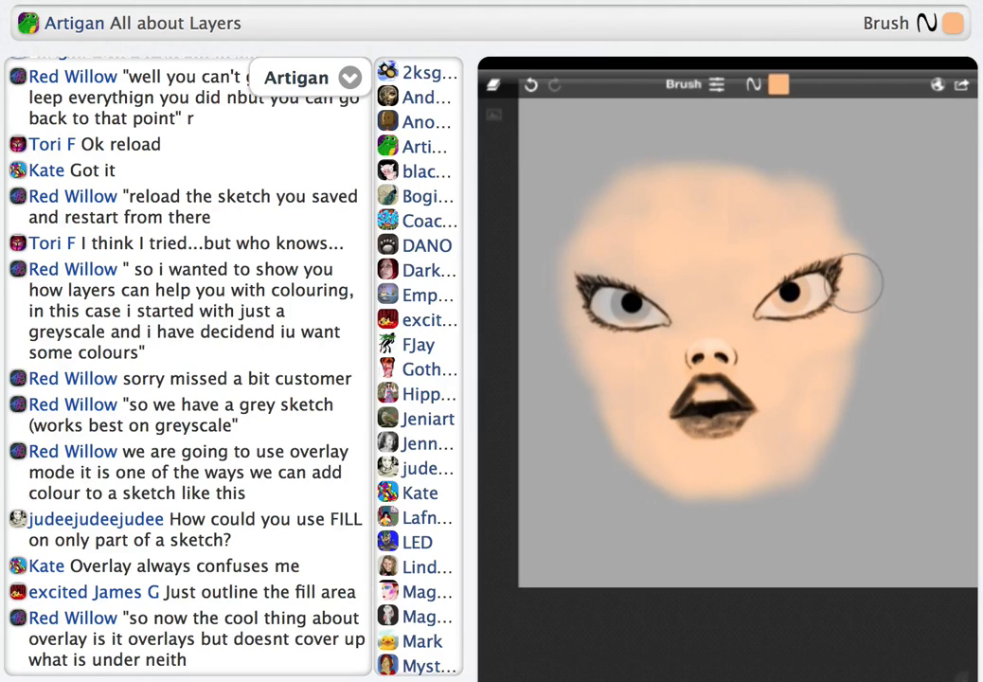
pyautogui.moveTo(642, 273)
pyautogui.mouseDown()
pyautogui.moveTo(688, 337)
pyautogui.moveTo(625, 301)
pyautogui.moveTo(597, 301)
pyautogui.moveTo(614, 320)
pyautogui.moveTo(601, 372)
pyautogui.moveTo(708, 479)
pyautogui.moveTo(827, 390)
pyautogui.moveTo(721, 327)
pyautogui.moveTo(693, 421)
pyautogui.moveTo(780, 459)
pyautogui.moveTo(810, 454)
pyautogui.moveTo(649, 187)
pyautogui.mouseUp()
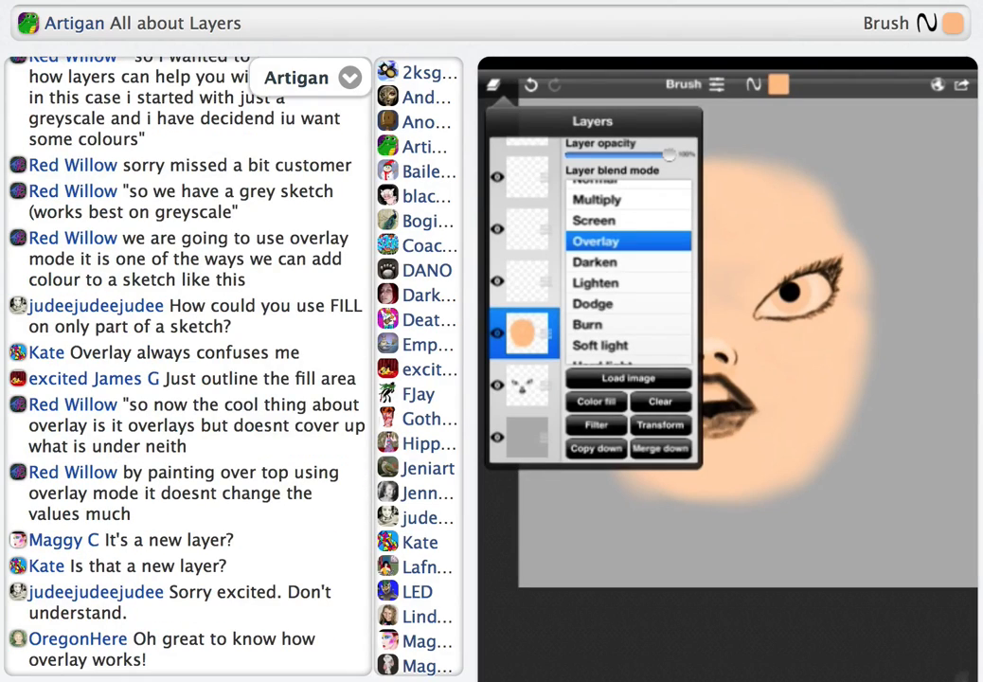
pyautogui.click(494, 84)
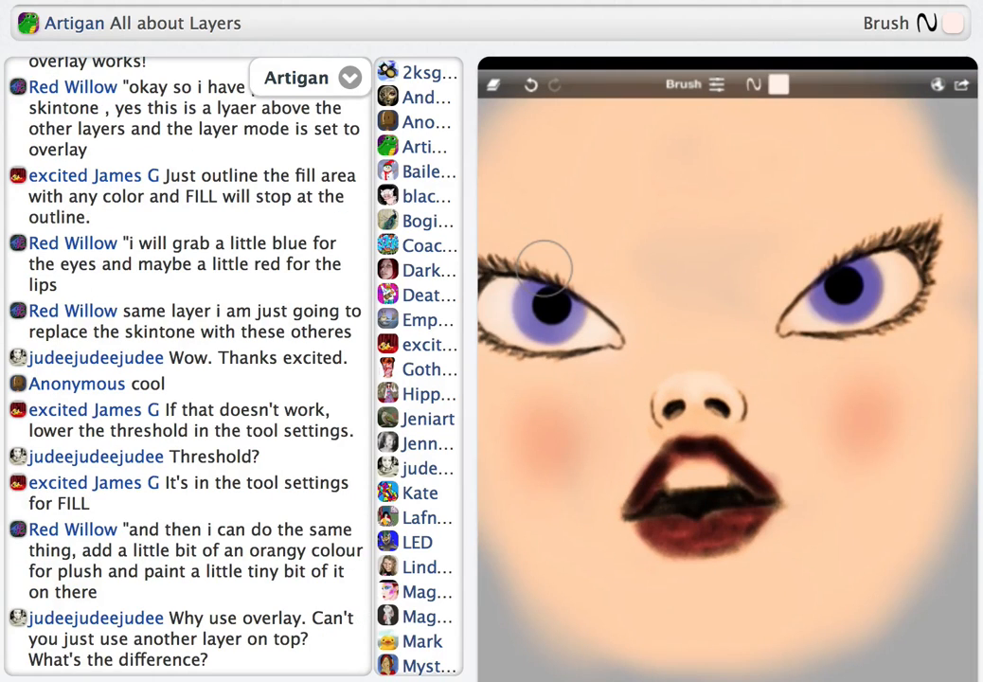
# Tint the white of the right-hand eye very pale pink and its inner corner salmon pink on the Overlay layer
pyautogui.moveTo(868, 305); pyautogui.dragTo(863, 333)
pyautogui.moveTo(738, 367); pyautogui.dragTo(752, 369)
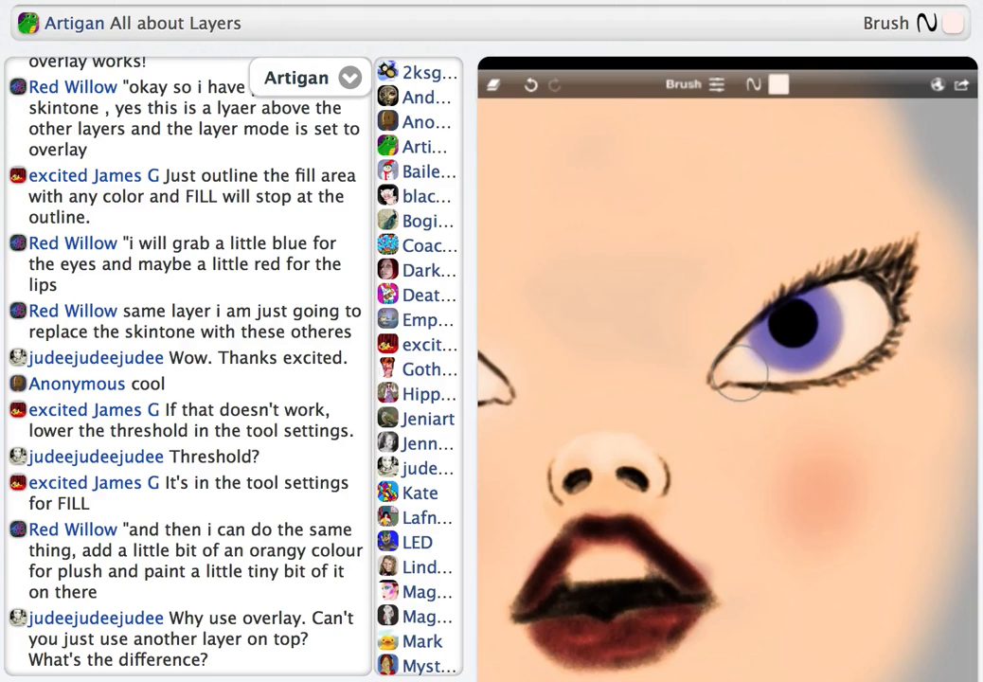
pyautogui.click(778, 84)
pyautogui.moveTo(741, 189); pyautogui.dragTo(779, 200)
pyautogui.click(778, 85)
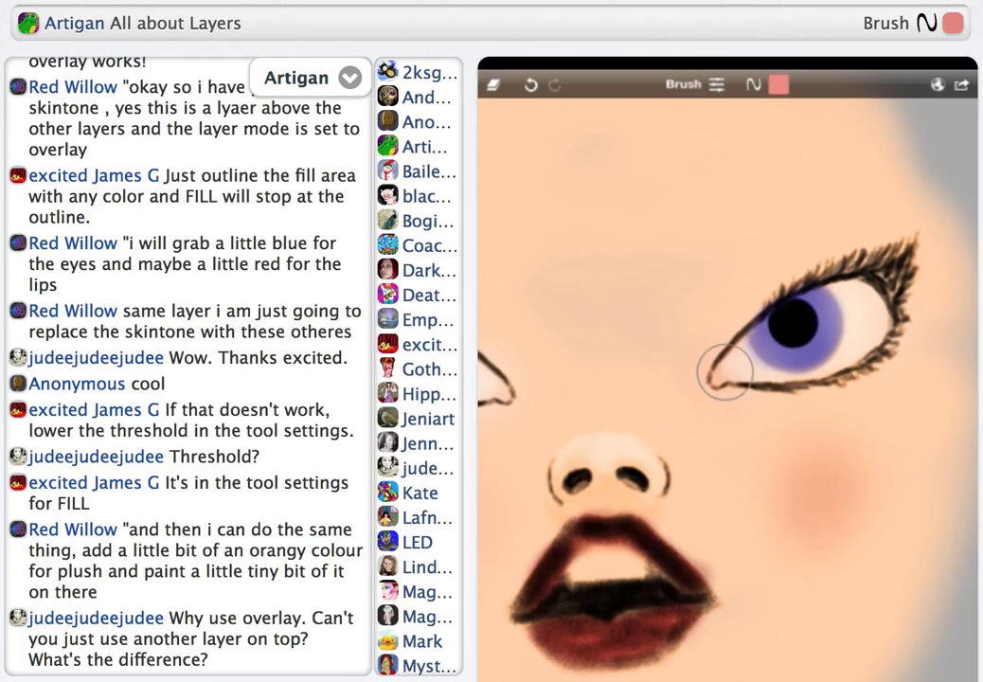
pyautogui.scroll(-5, 555, 303)
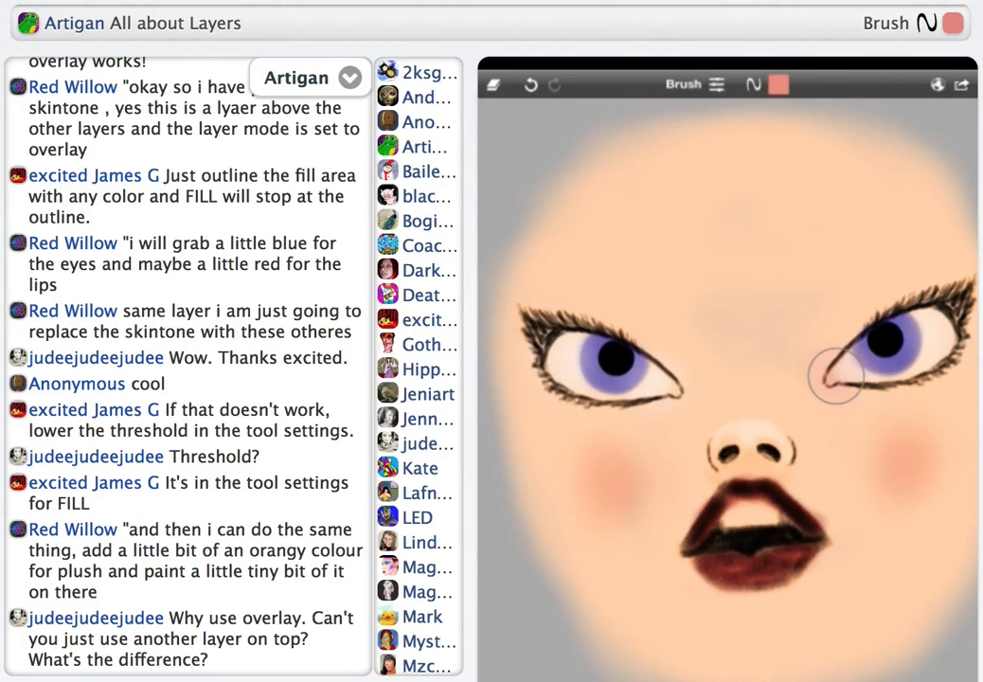
# Set the colour layer's blend mode back to Overlay and view the whole face
pyautogui.scroll(-5, 835, 376)
pyautogui.scroll(-2, 568, 290)
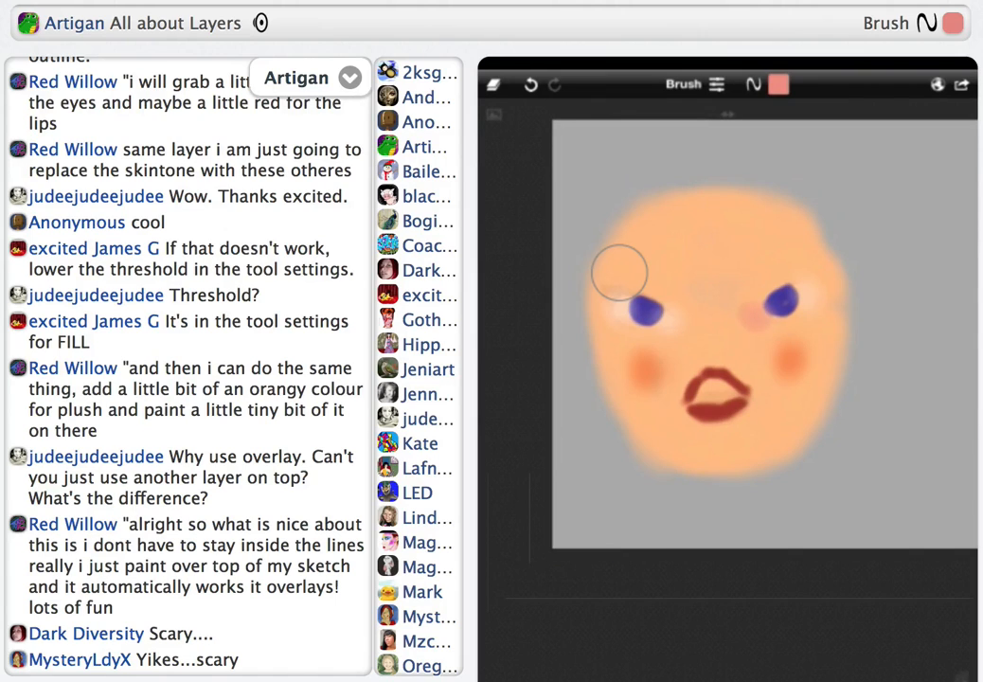
pyautogui.click(493, 84)
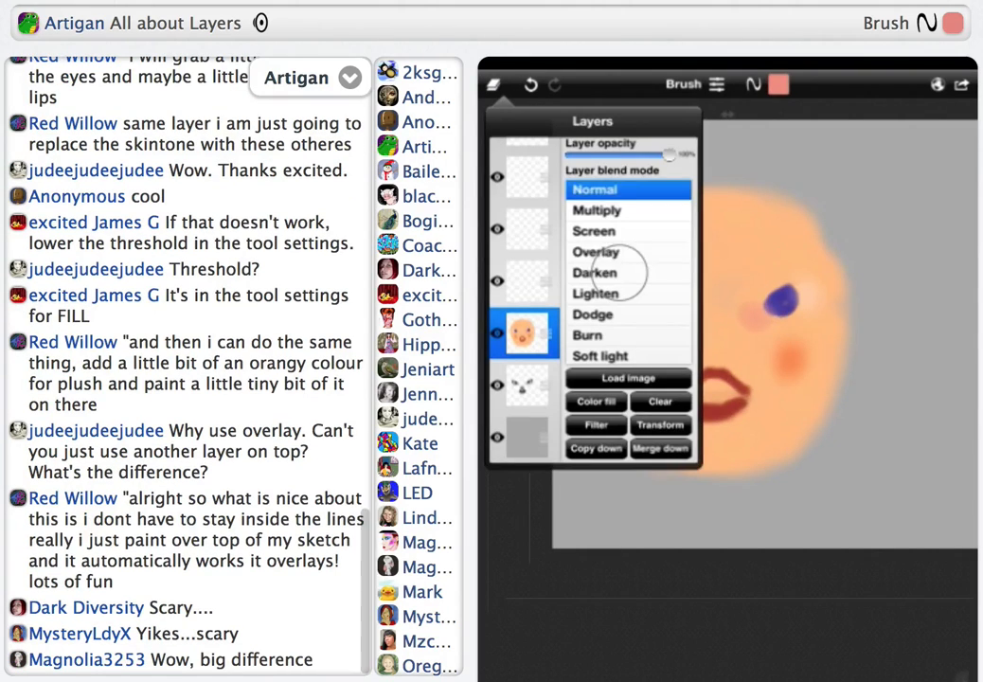
pyautogui.click(596, 252)
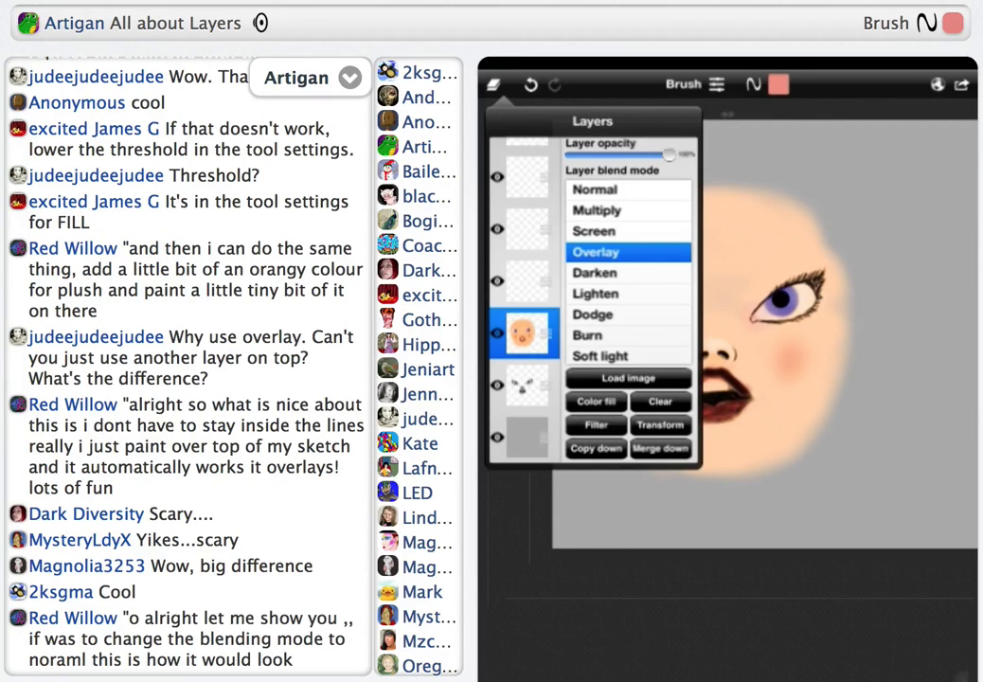
pyautogui.click(619, 272)
pyautogui.scroll(-3, 575, 275)
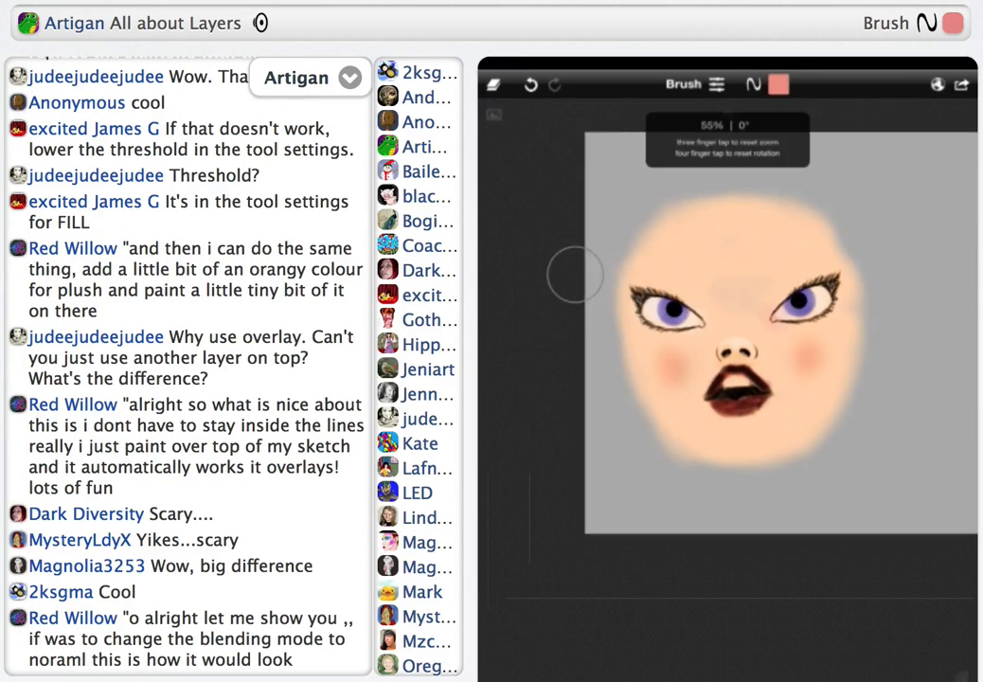
# Preview the colour layer in Normal blend mode and restore it to Overlay
pyautogui.click(492, 84)
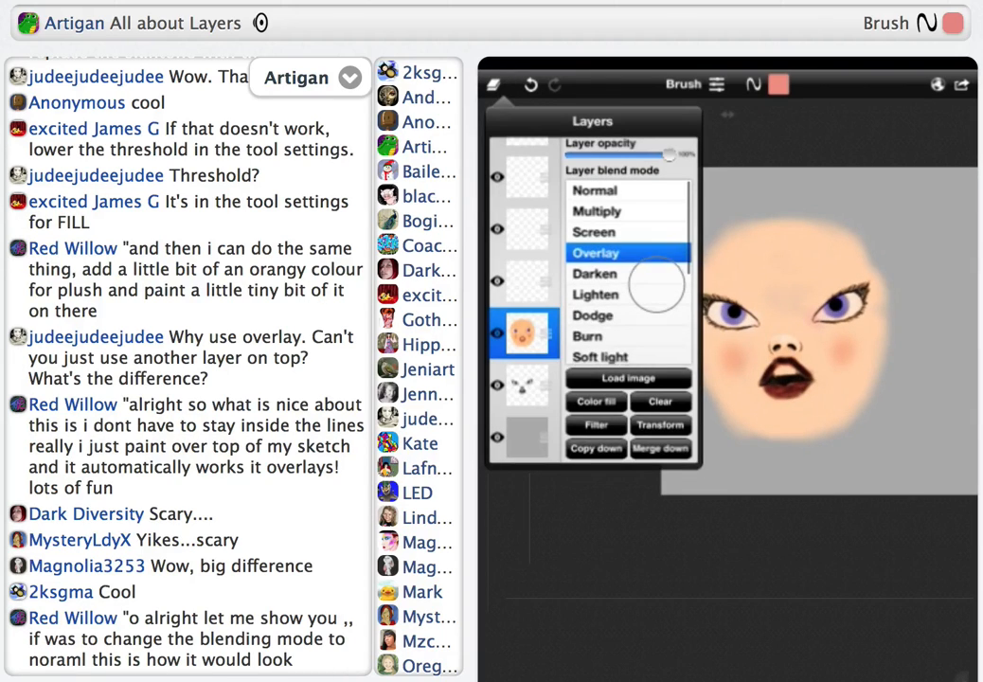
pyautogui.click(594, 189)
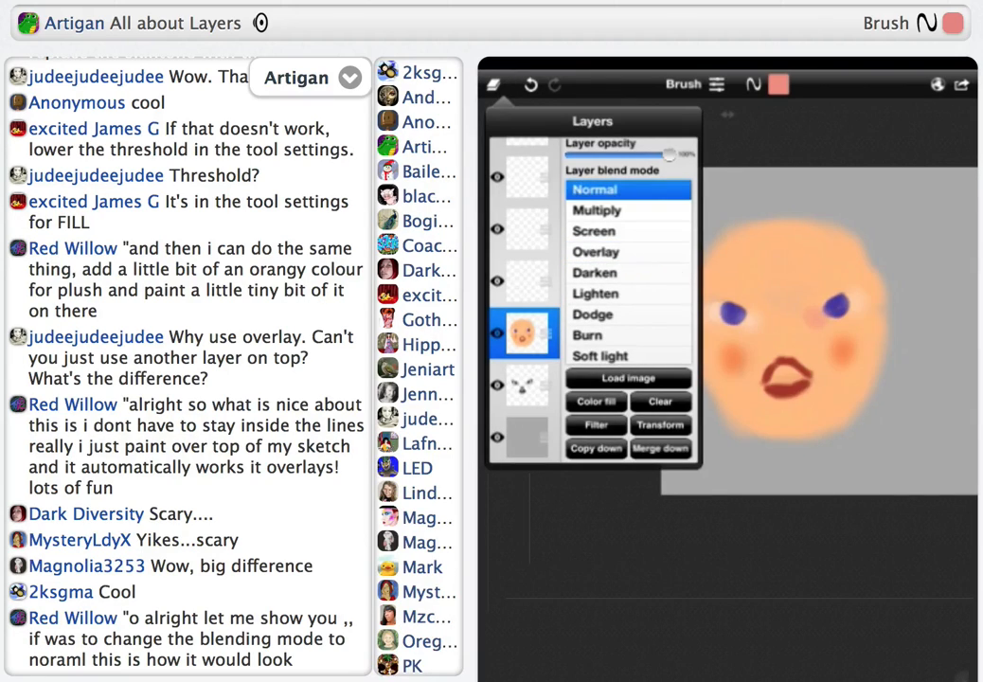
pyautogui.click(594, 252)
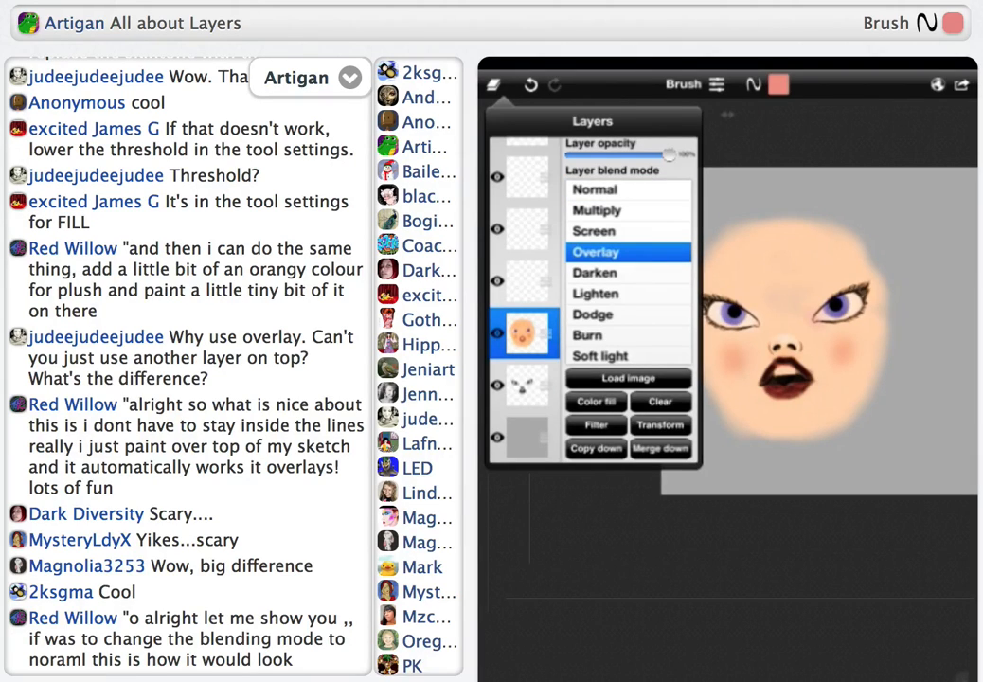
pyautogui.click(656, 284)
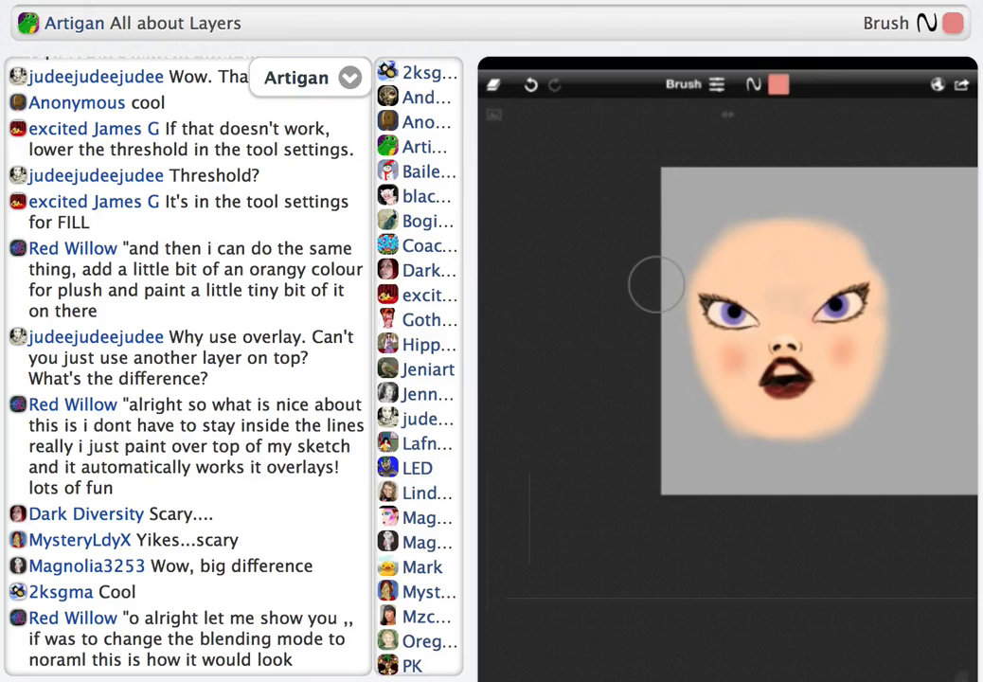
# Try the Multiply and Color blend modes on the face's colour layer
pyautogui.click(579, 584)
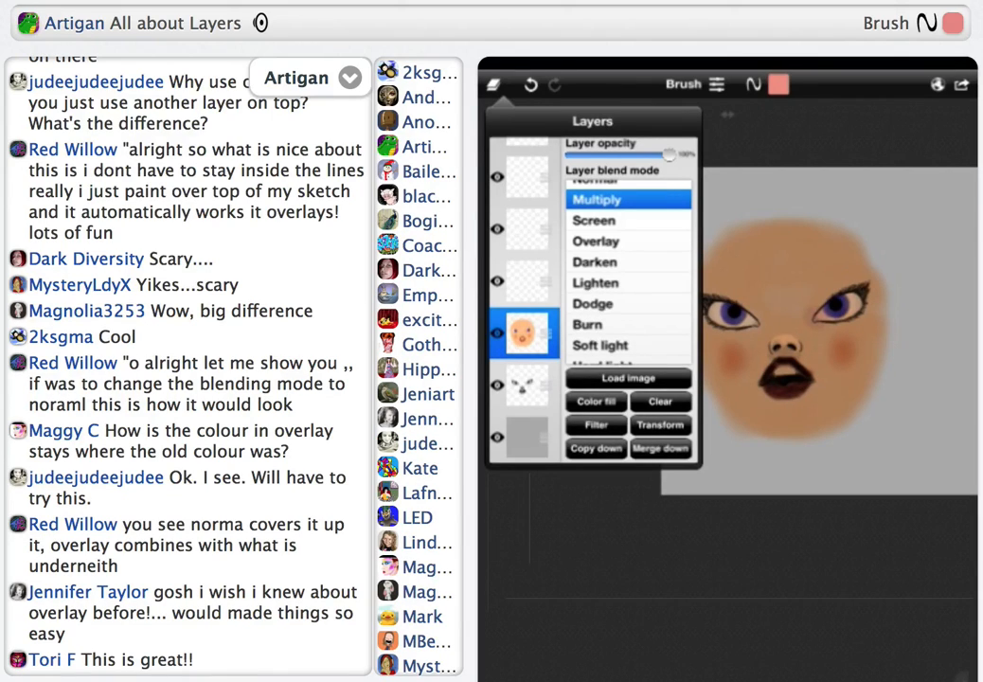
pyautogui.click(656, 284)
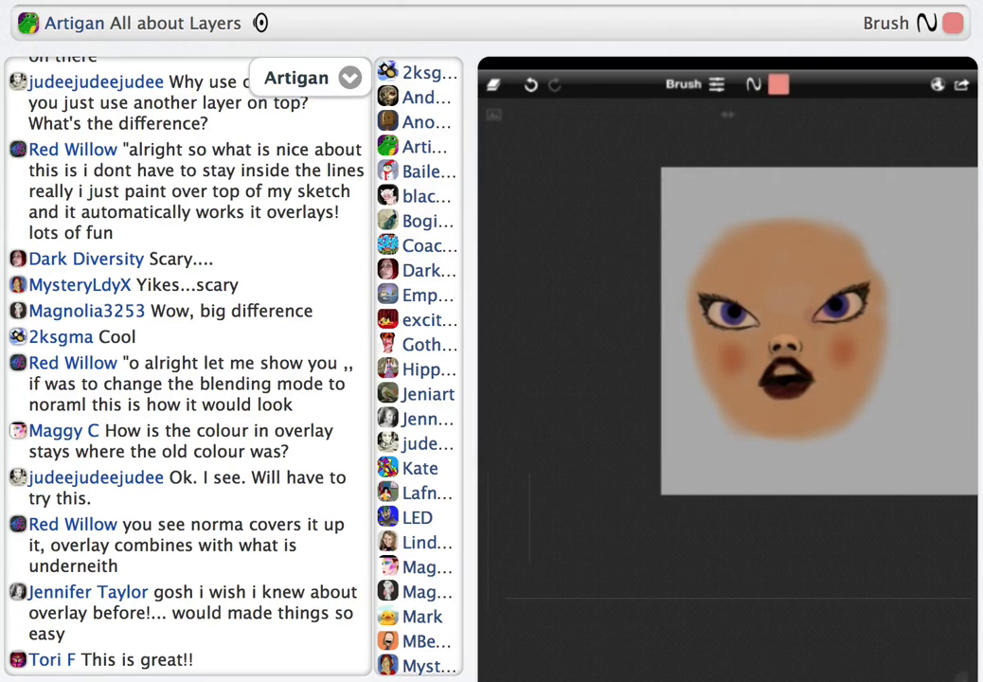
pyautogui.click(657, 284)
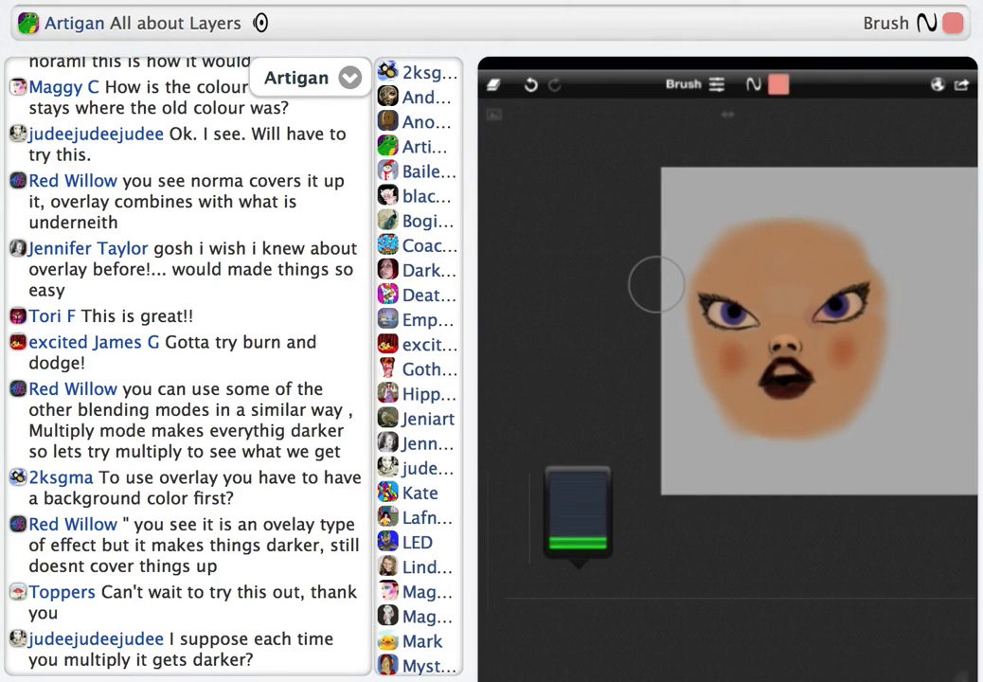
pyautogui.scroll(-3, 656, 284)
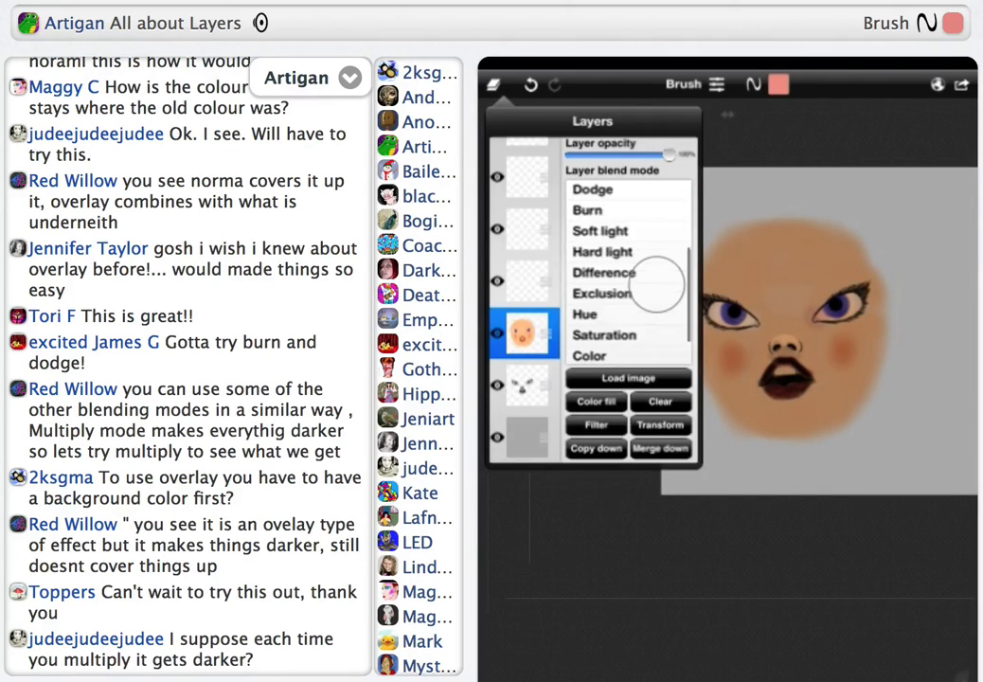
pyautogui.click(628, 354)
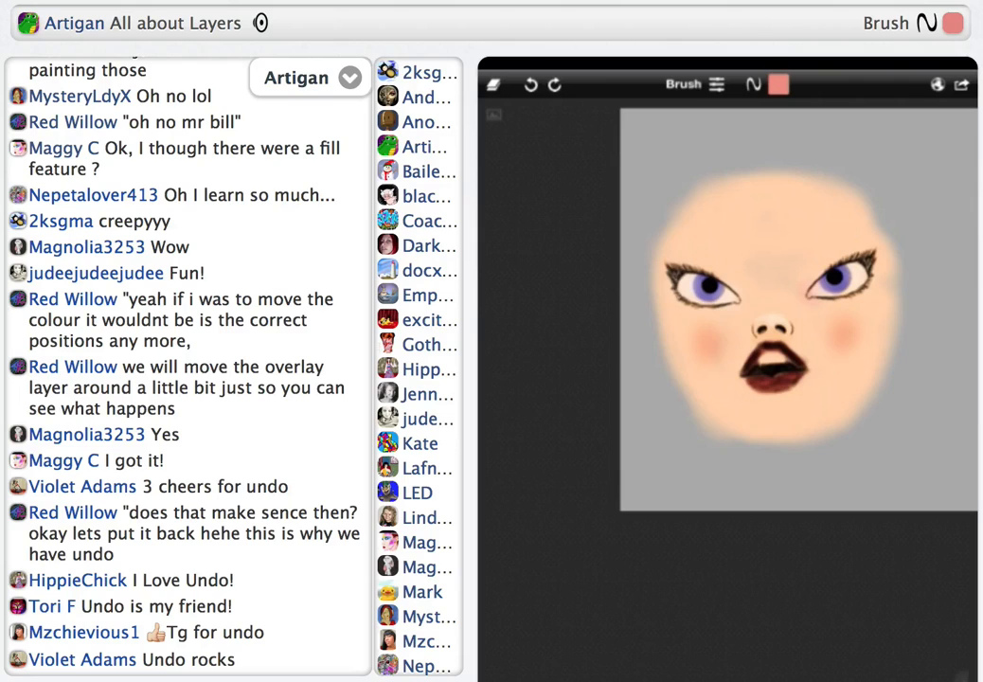
# Save the coloured sketch over the existing slot of the grey facial-features sketch
pyautogui.click(961, 84)
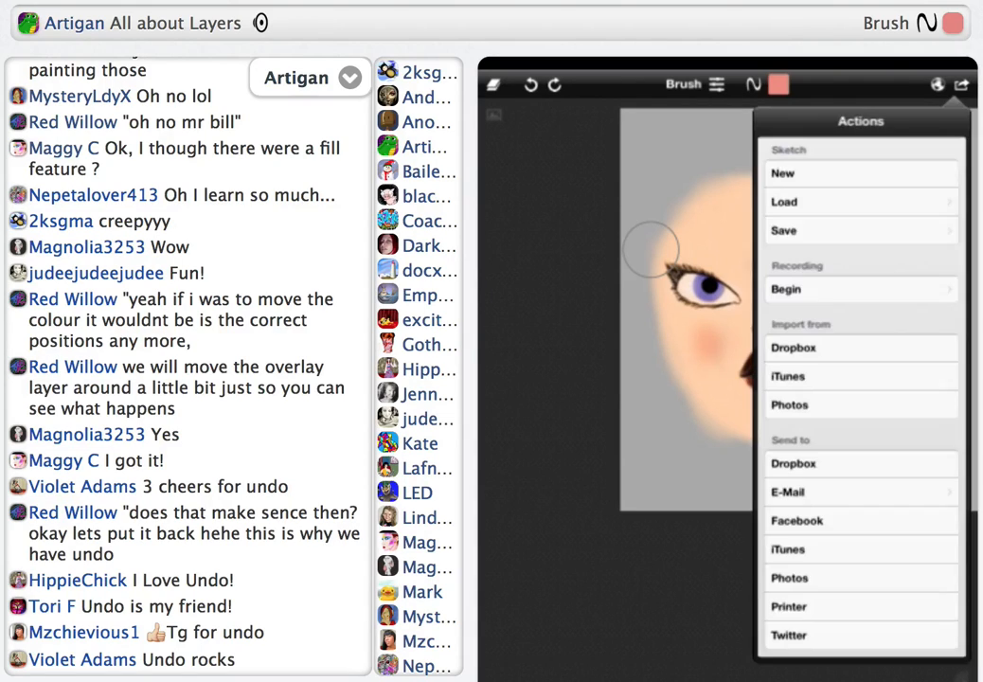
pyautogui.click(860, 232)
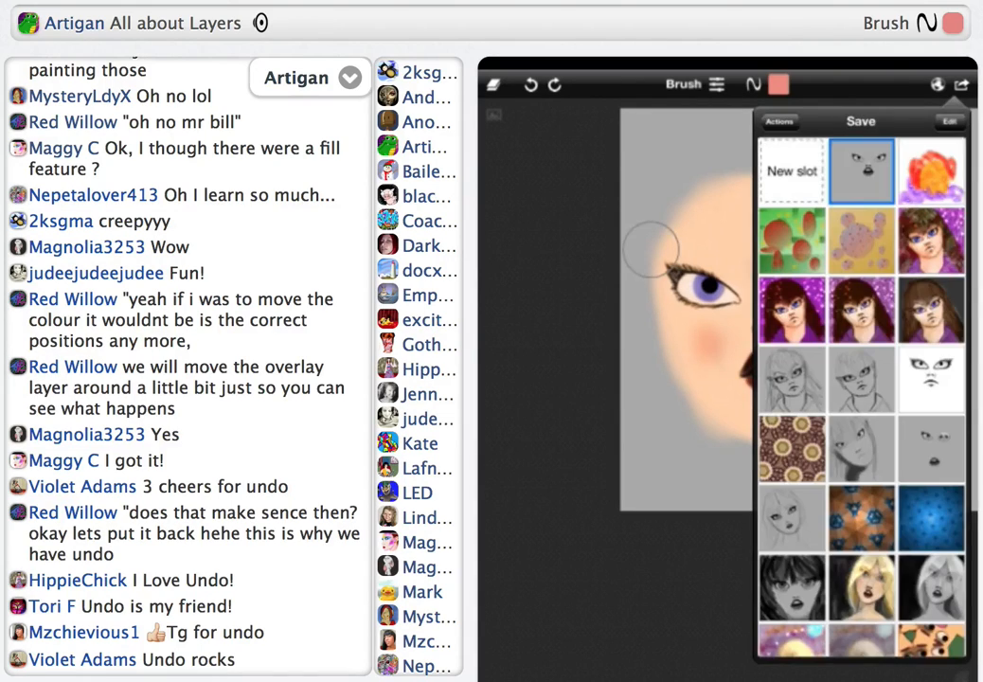
pyautogui.click(861, 172)
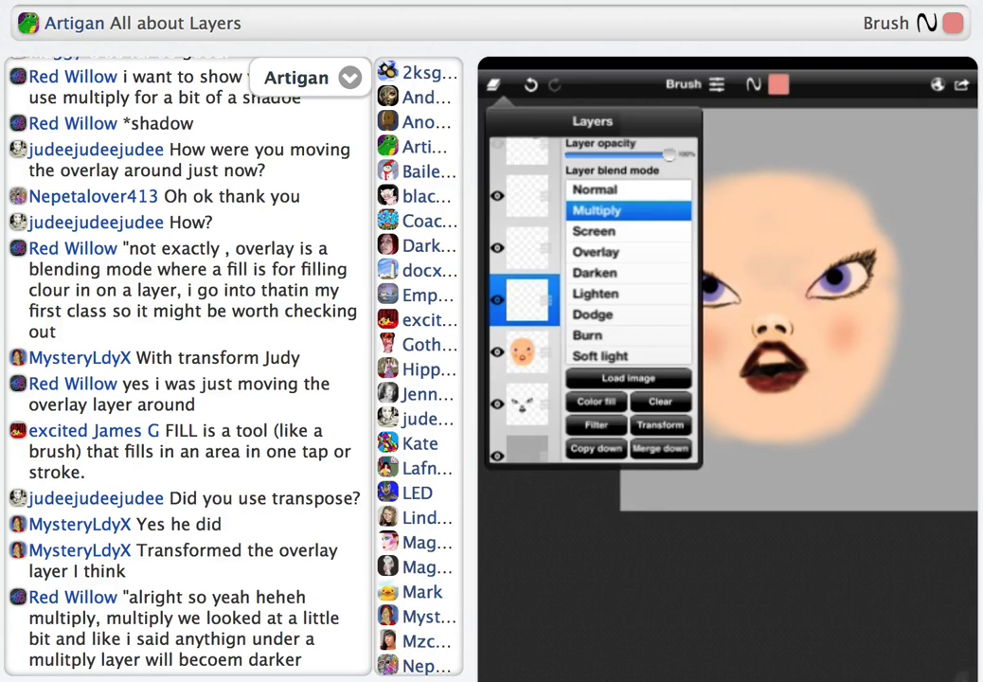
# Set the Multiply layer's opacity to about 25% and choose black as the drawing colour
pyautogui.click(651, 249)
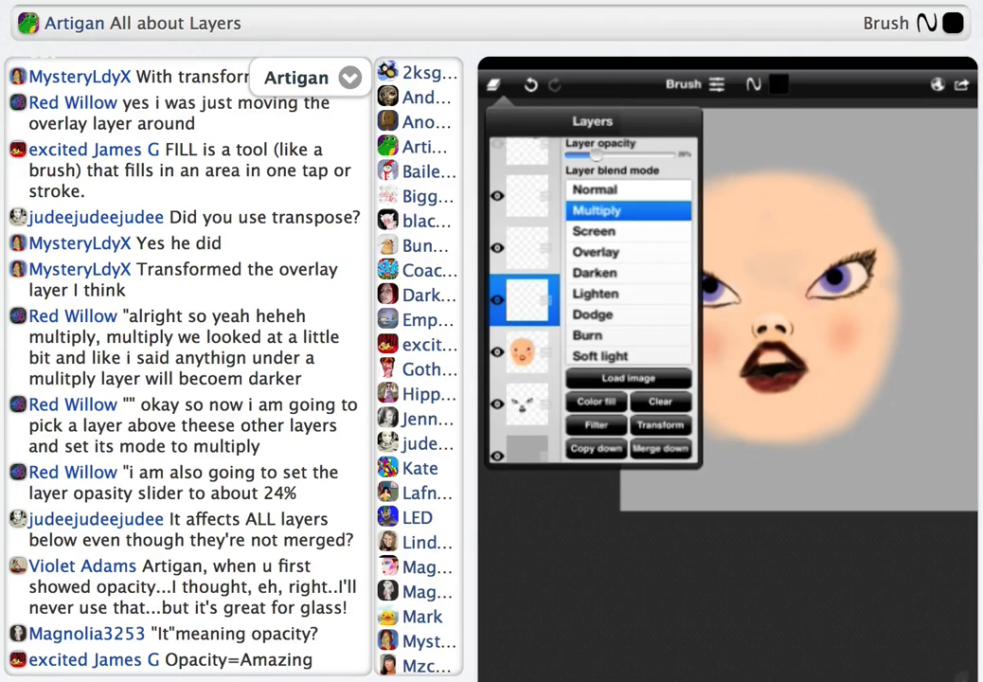
pyautogui.click(650, 248)
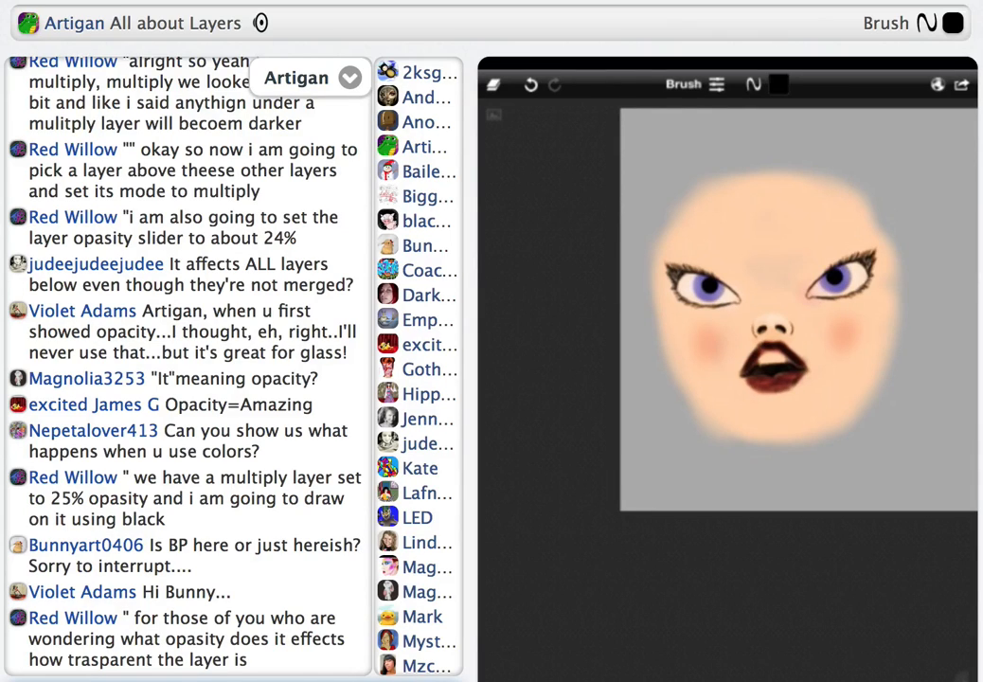
# Use the Vector tool to draw a black shadow shape over the left side of the face on the Multiply layer
pyautogui.click(682, 84)
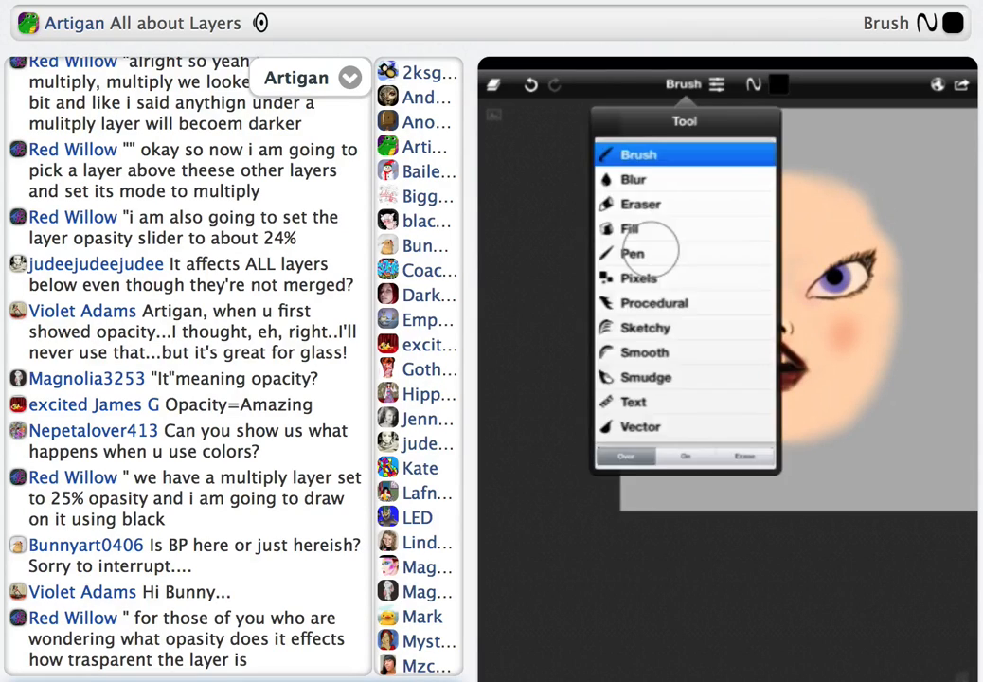
pyautogui.click(640, 426)
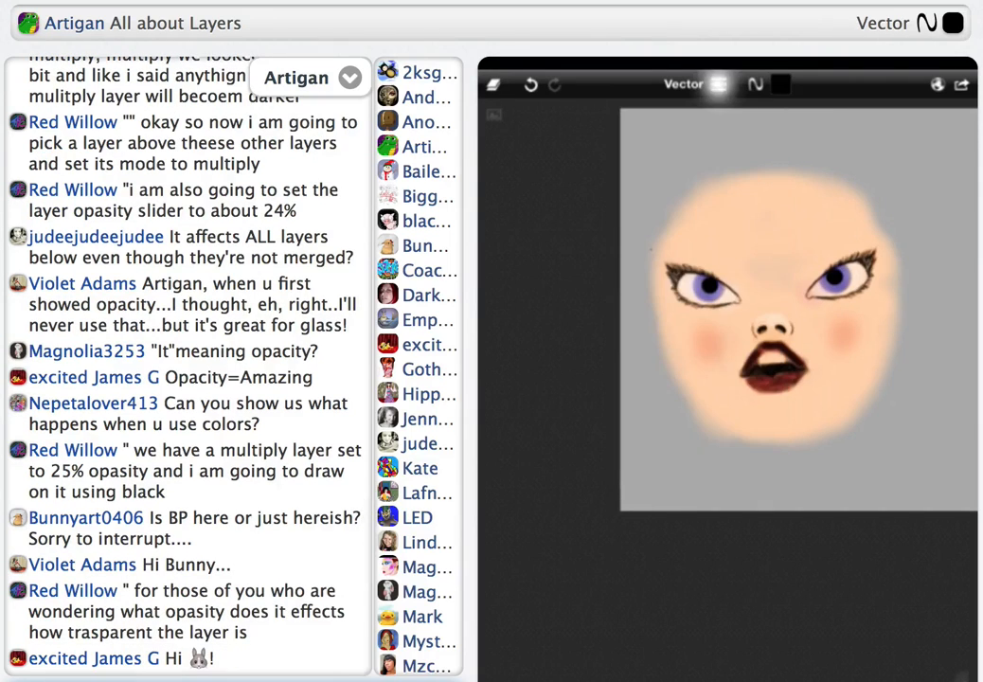
pyautogui.click(717, 84)
pyautogui.click(718, 84)
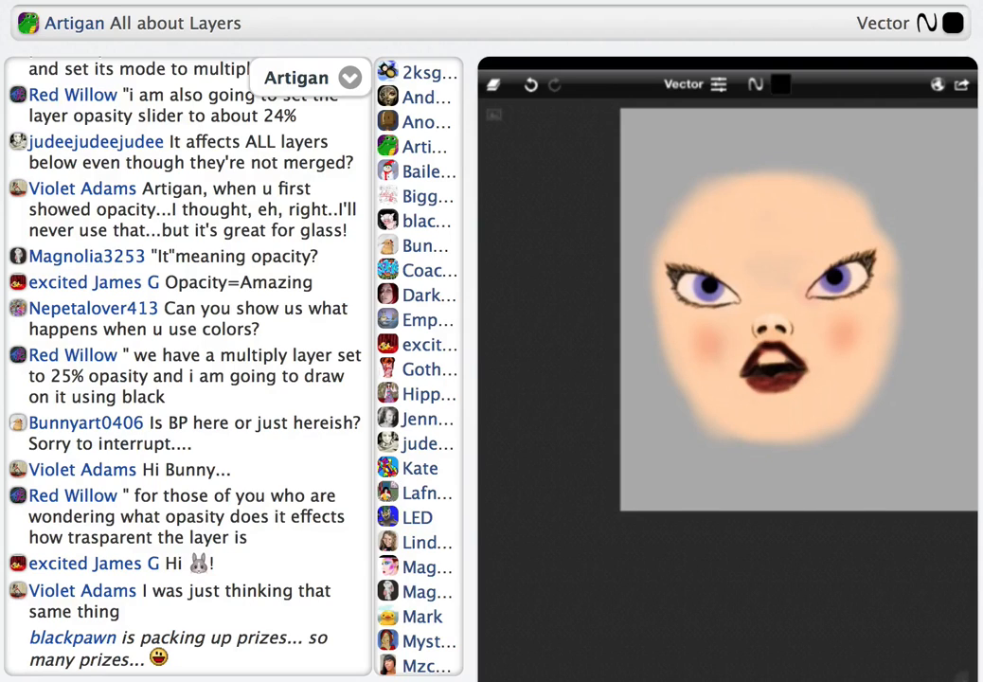
pyautogui.click(578, 570)
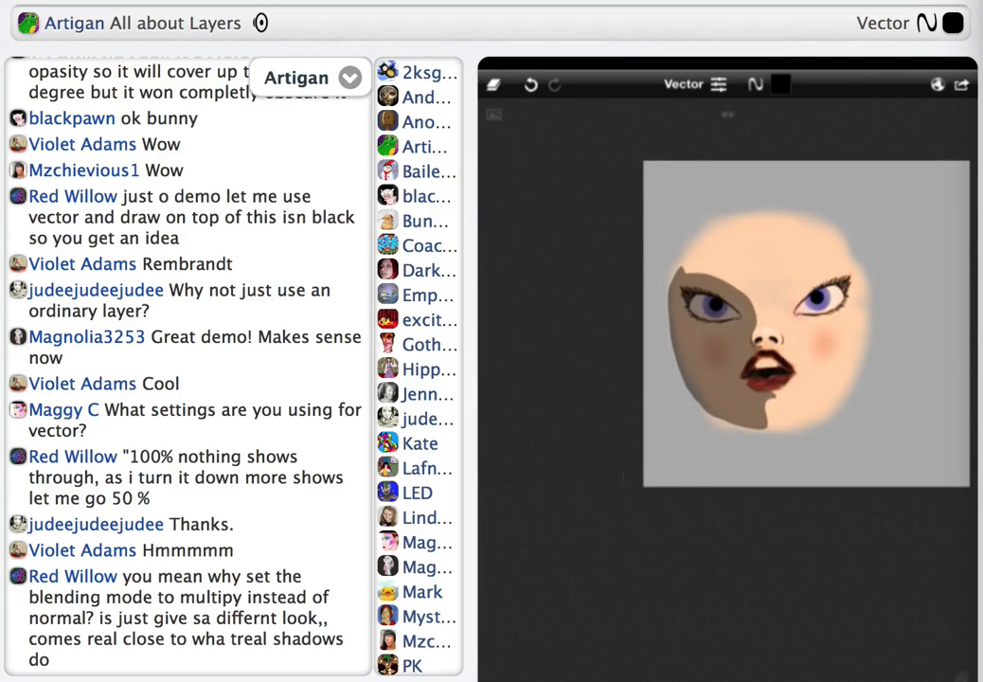
# Try a fainter shadow by lowering the Multiply layer's opacity to about 14% and view the whole face
pyautogui.click(494, 85)
pyautogui.moveTo(618, 154); pyautogui.dragTo(584, 155)
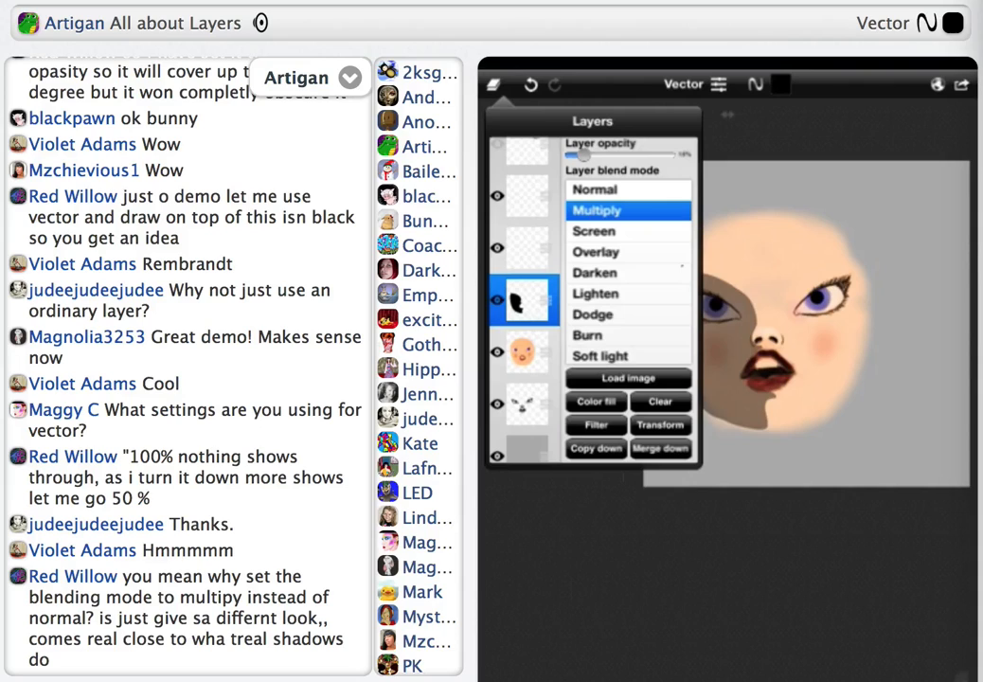
pyautogui.click(493, 85)
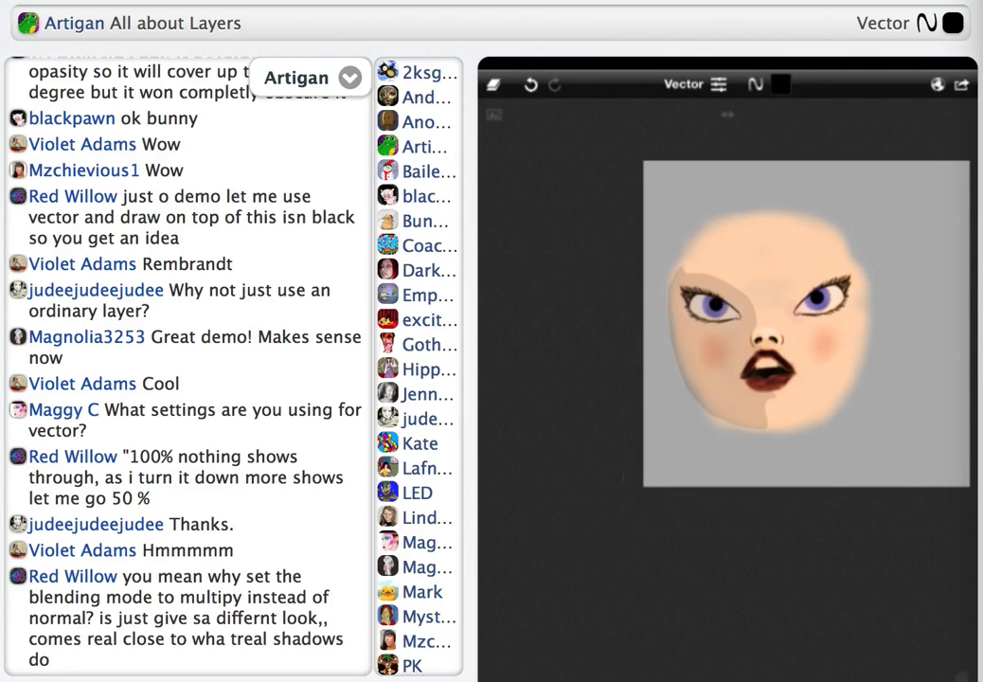
pyautogui.click(579, 578)
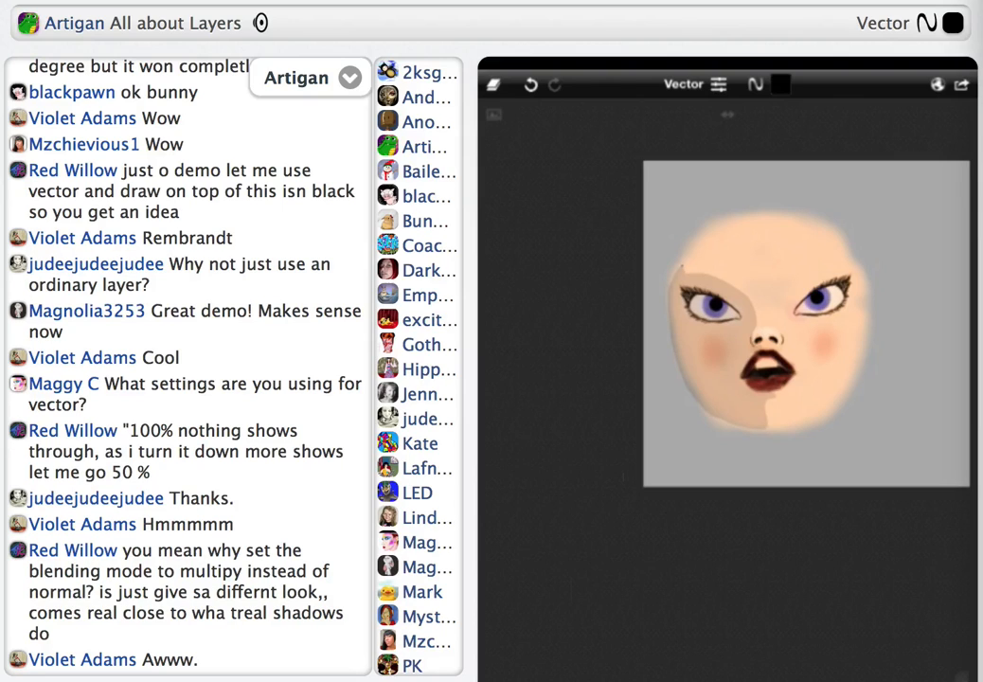
# Raise the Multiply shadow layer's opacity to about 35% and view the whole face
pyautogui.click(493, 84)
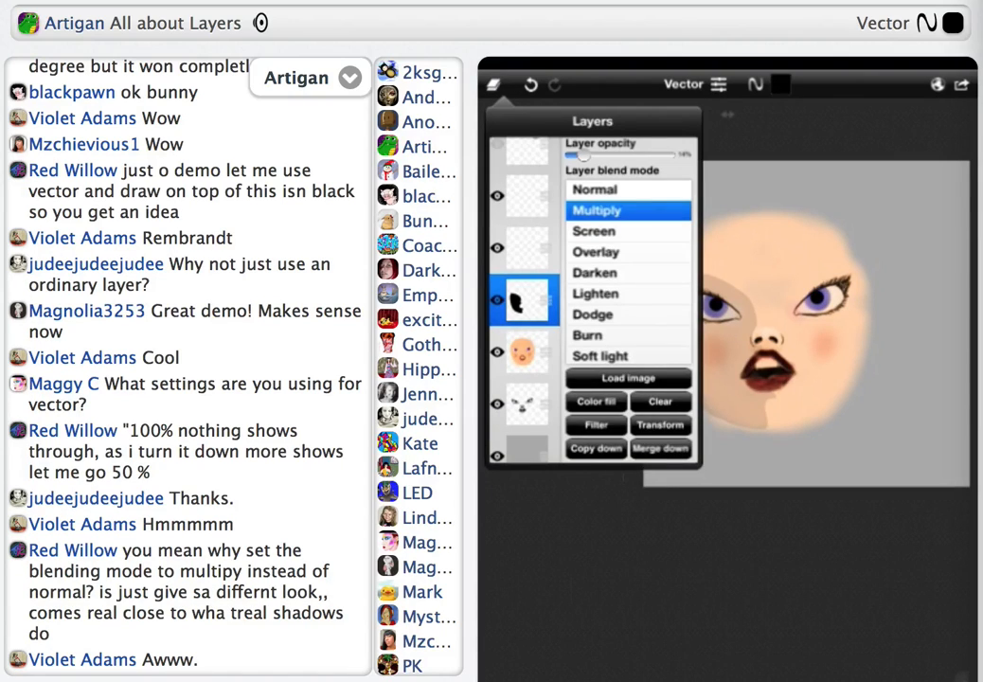
pyautogui.moveTo(584, 154); pyautogui.dragTo(605, 155)
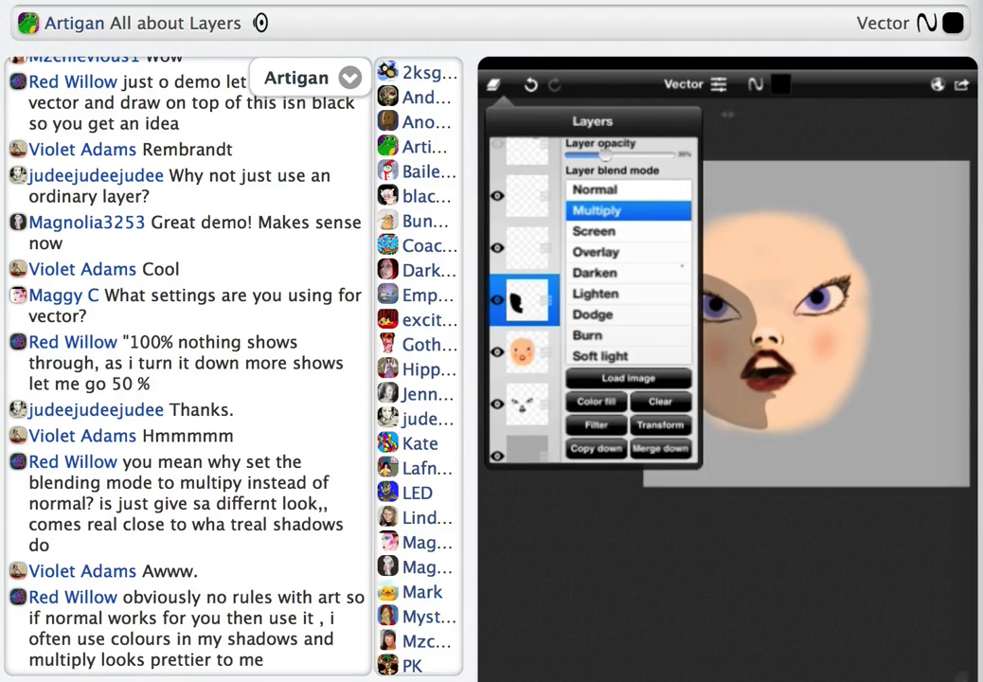
pyautogui.click(494, 84)
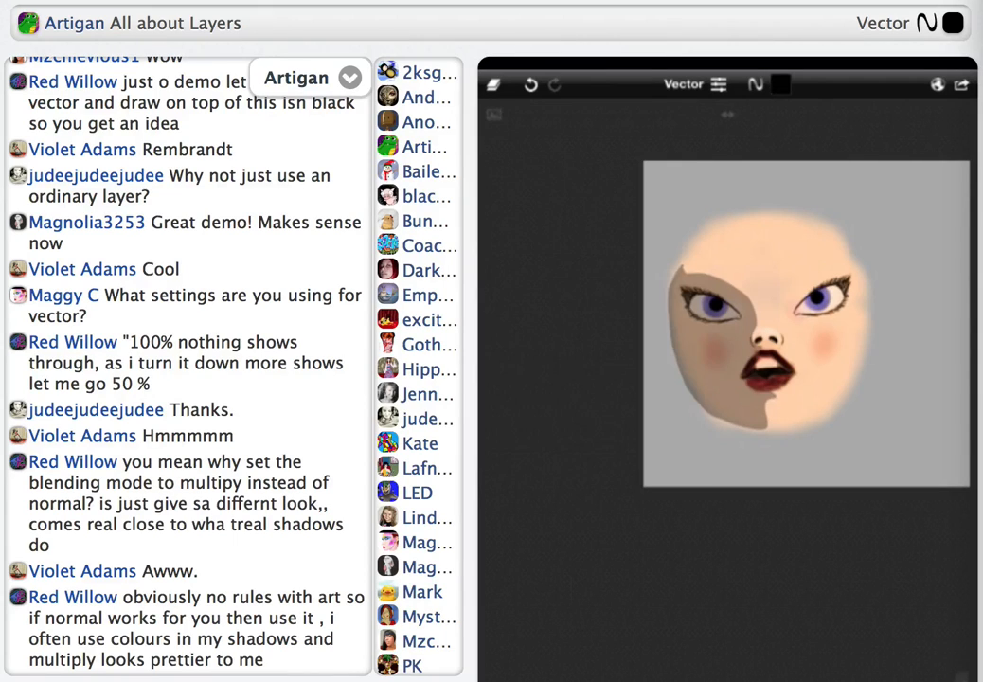
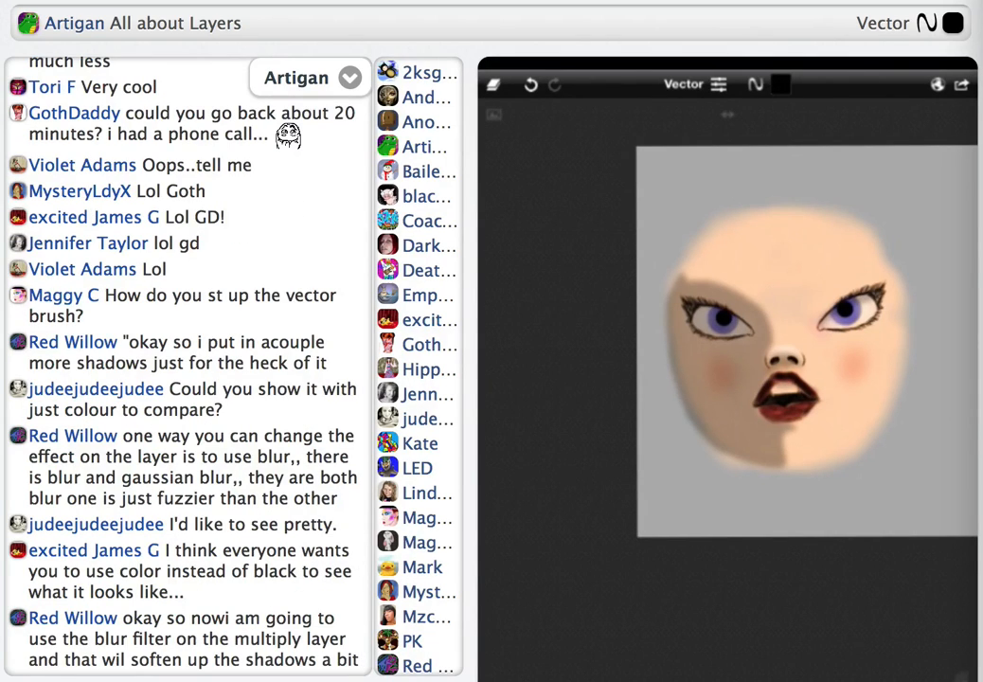
# Soften the shadow on the Multiply layer with the blur filter and save the face sketch
pyautogui.click(691, 271)
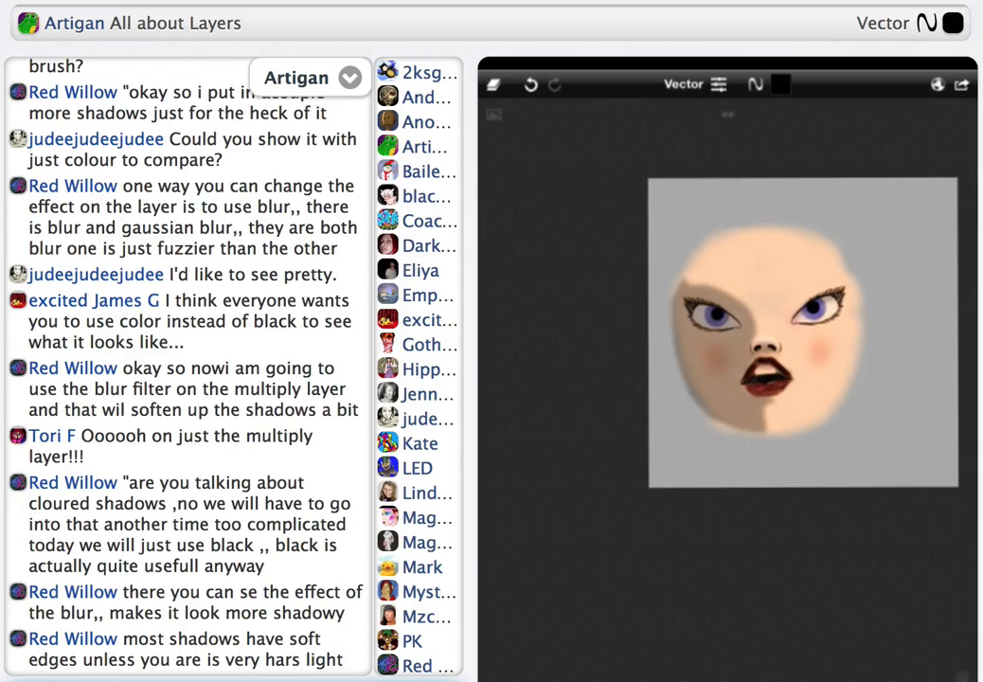
pyautogui.click(961, 84)
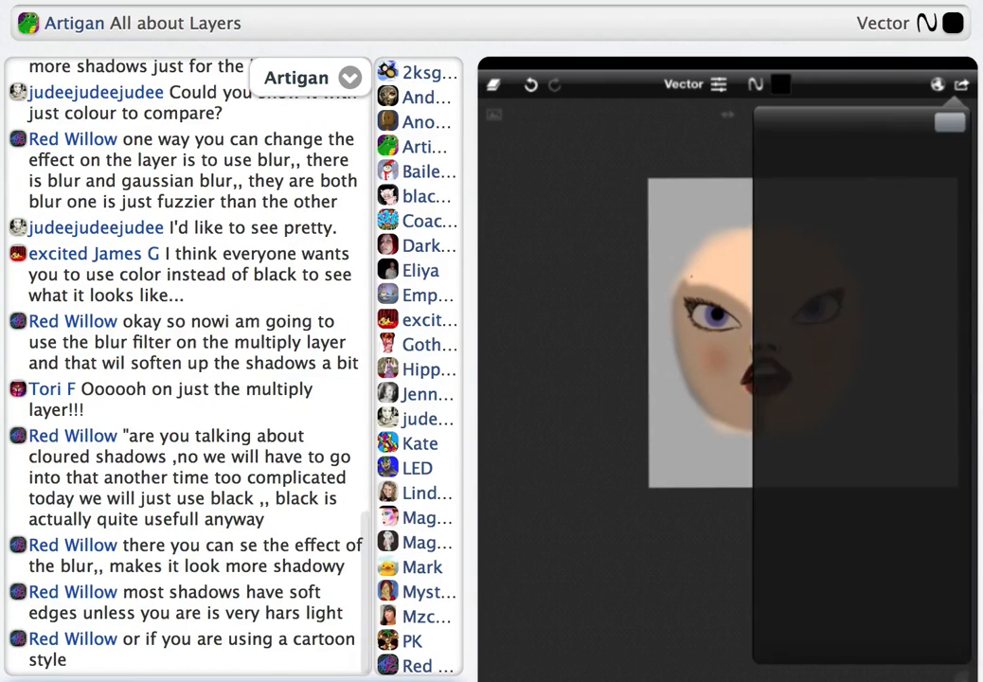
pyautogui.click(860, 168)
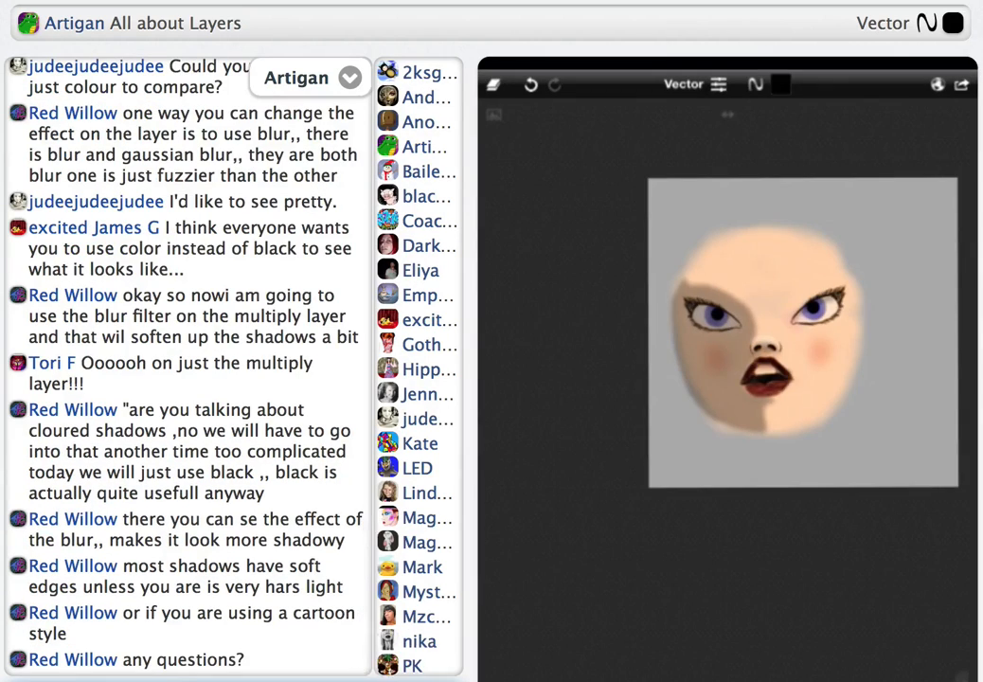
# Load the saved blue snowflake pattern sketch and export its image to the photo library
pyautogui.click(962, 84)
pyautogui.click(860, 201)
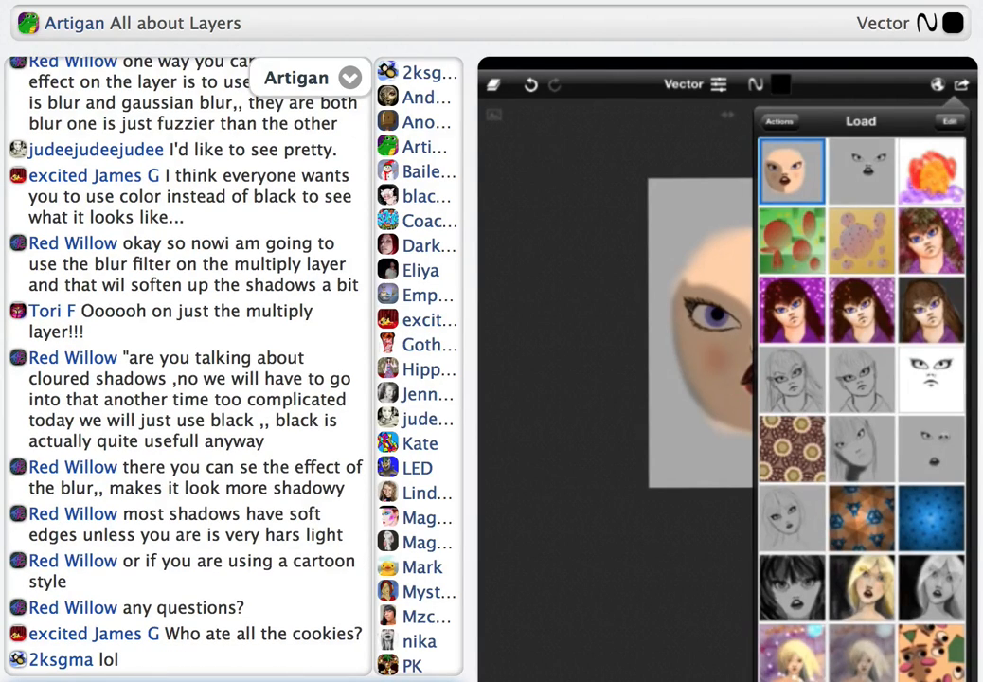
pyautogui.click(932, 518)
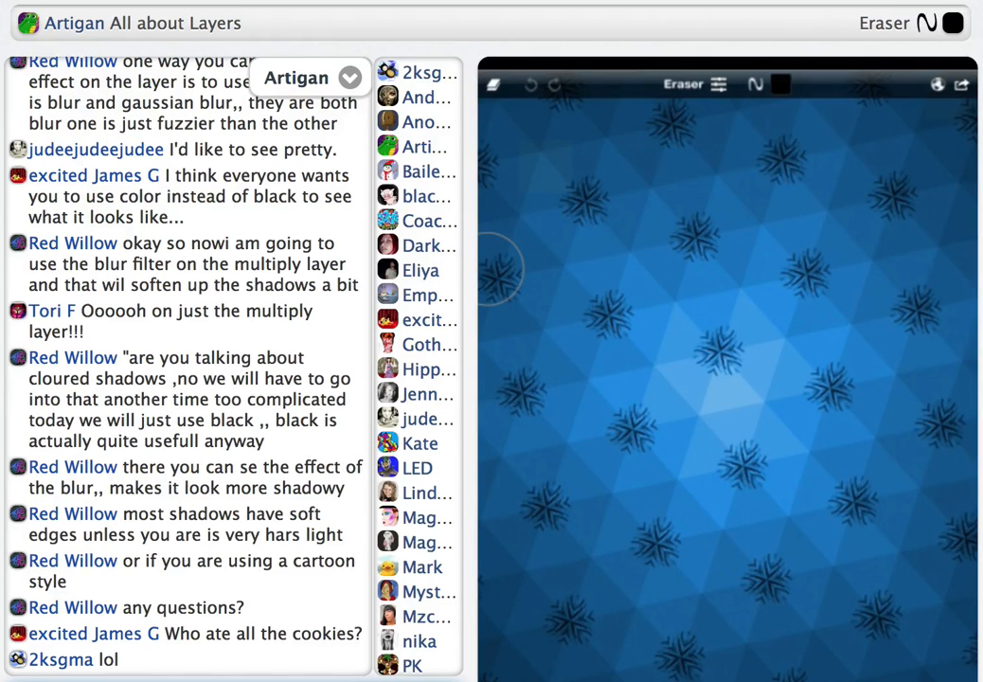
pyautogui.click(962, 84)
pyautogui.click(805, 202)
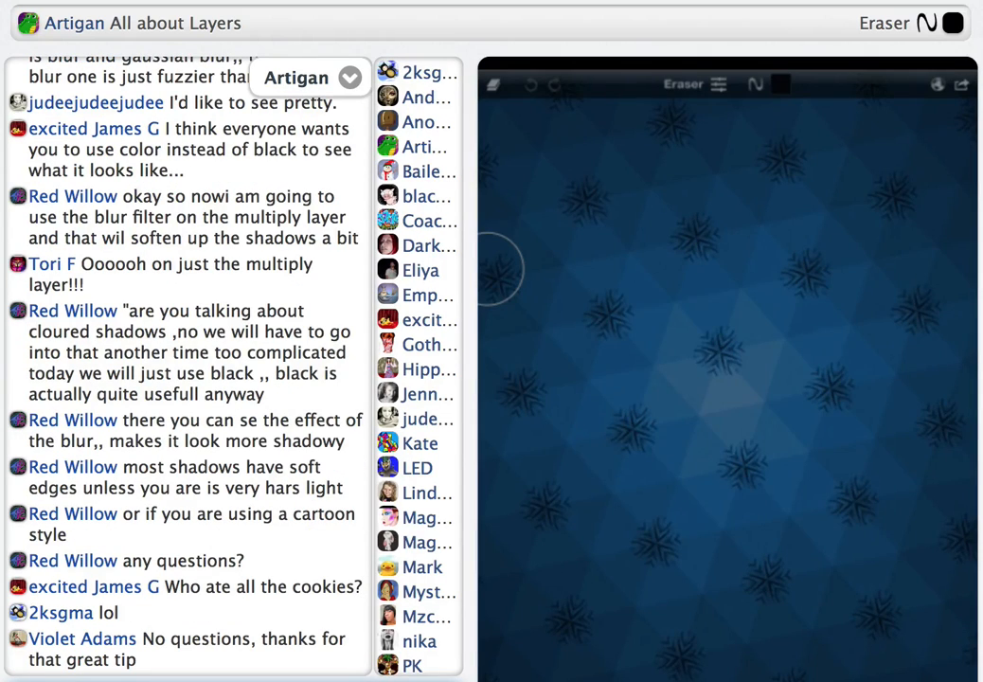
pyautogui.click(729, 389)
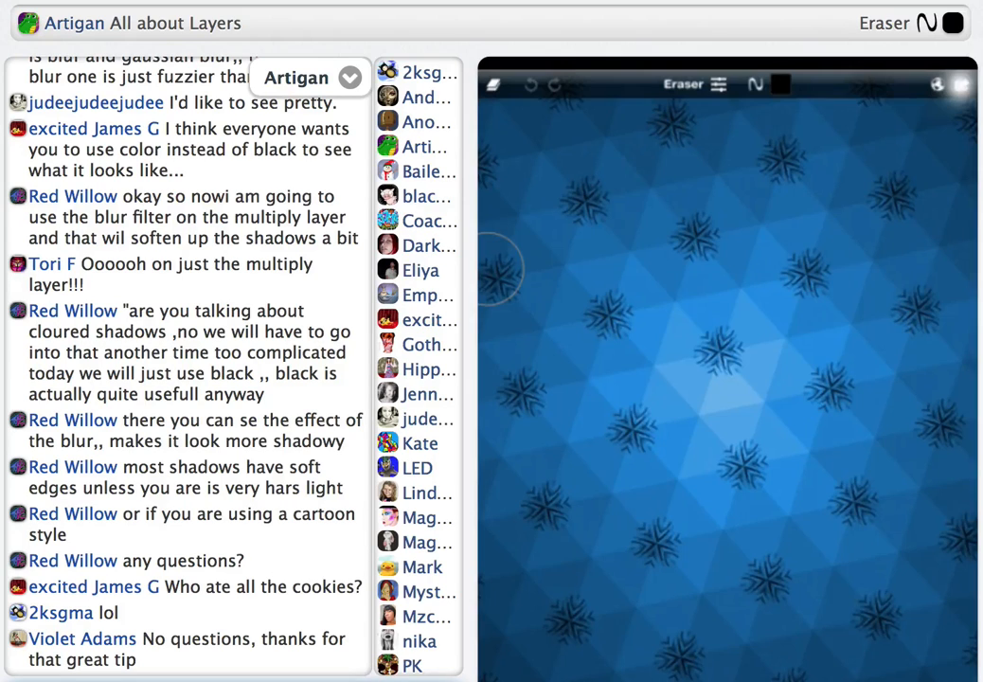
# Load the saved sketch of the coloured face with the shadow again
pyautogui.click(962, 84)
pyautogui.click(784, 202)
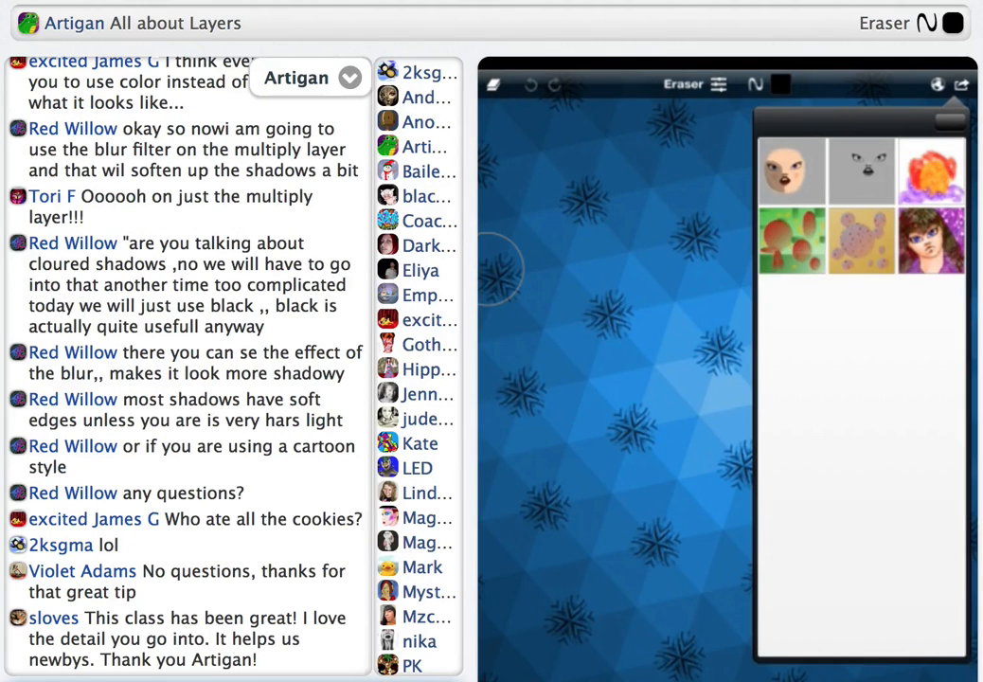
pyautogui.click(792, 171)
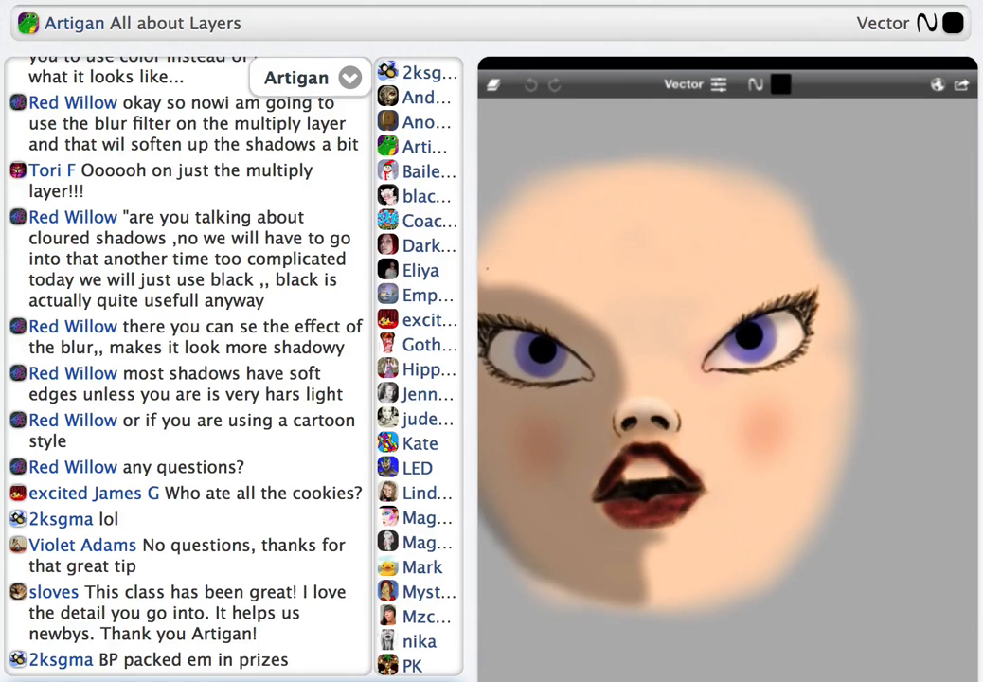
# Import the blue snowflake pattern from the photo library as a layer on top of the face
pyautogui.scroll(-1, 727, 375)
pyautogui.scroll(-2, 728, 374)
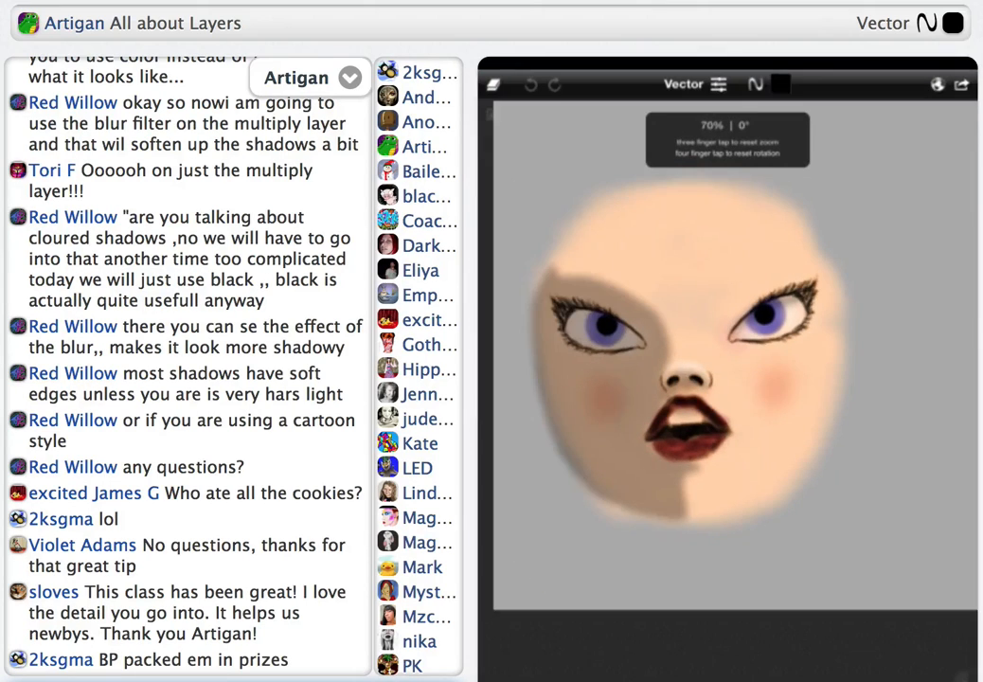
pyautogui.scroll(-2, 728, 374)
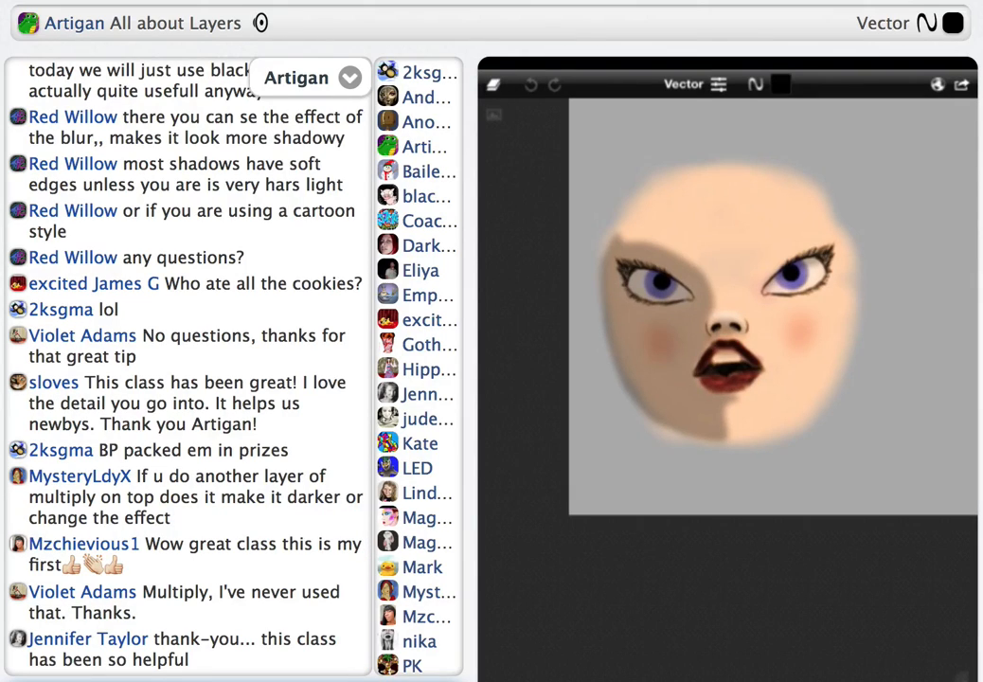
pyautogui.click(493, 84)
pyautogui.click(526, 248)
pyautogui.click(628, 377)
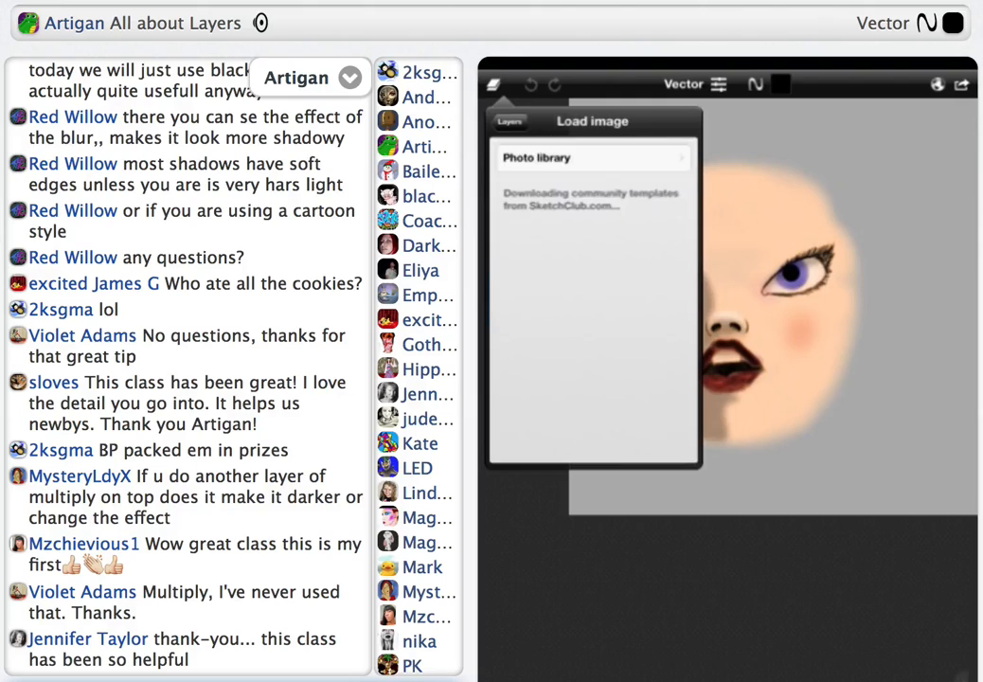
pyautogui.click(493, 85)
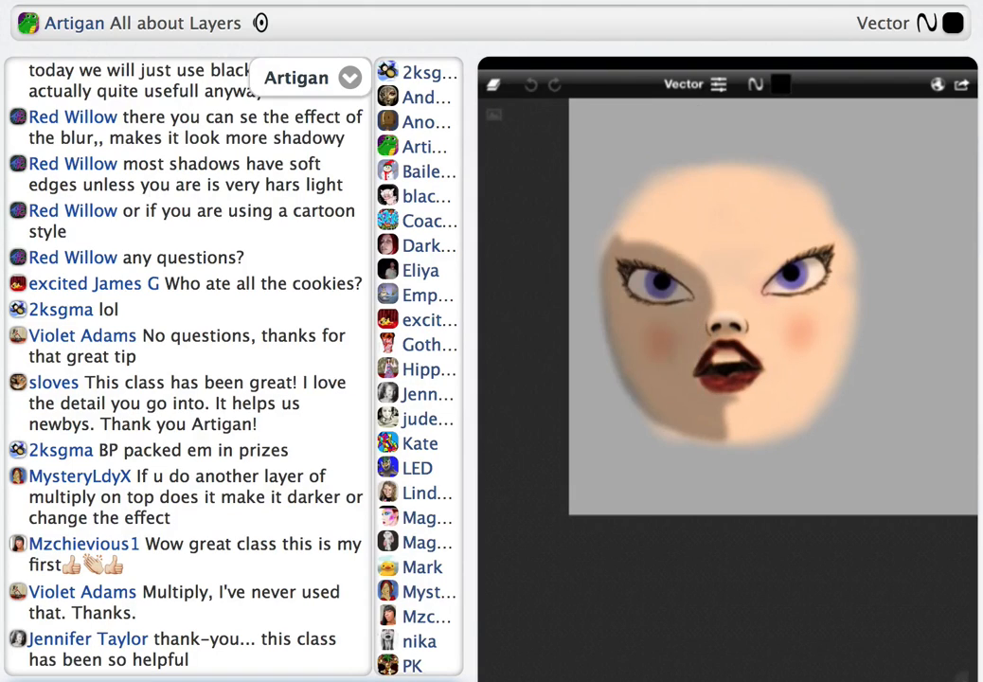
pyautogui.click(585, 162)
pyautogui.click(570, 369)
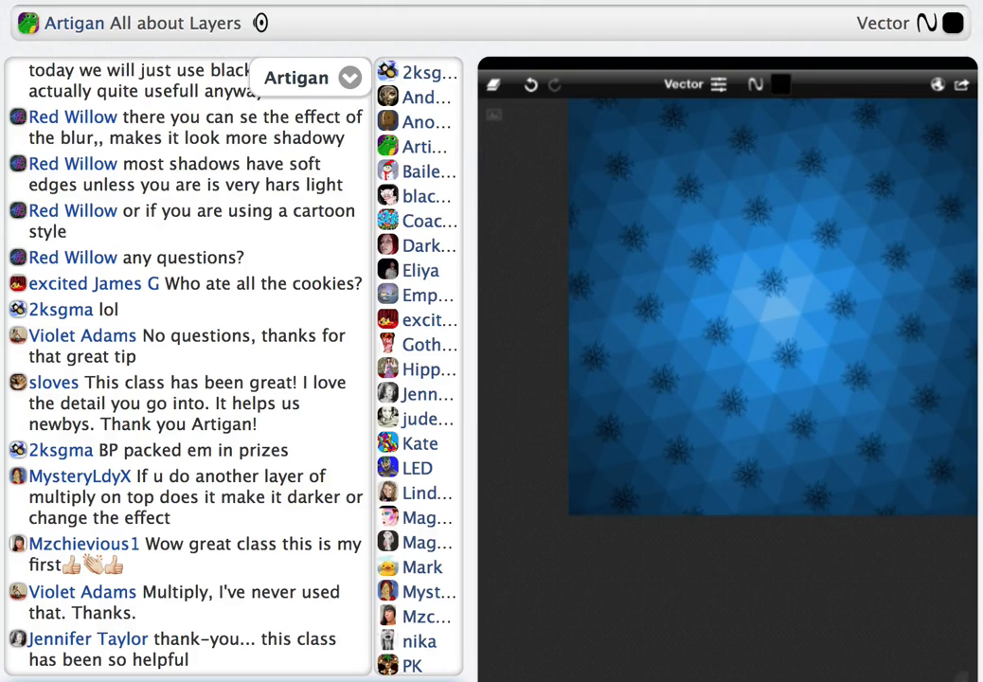
# Set the blue pattern layer's blend mode to Hard Light so that it blends with the face underneath
pyautogui.scroll(-1, 753, 312)
pyautogui.scroll(-1, 753, 312)
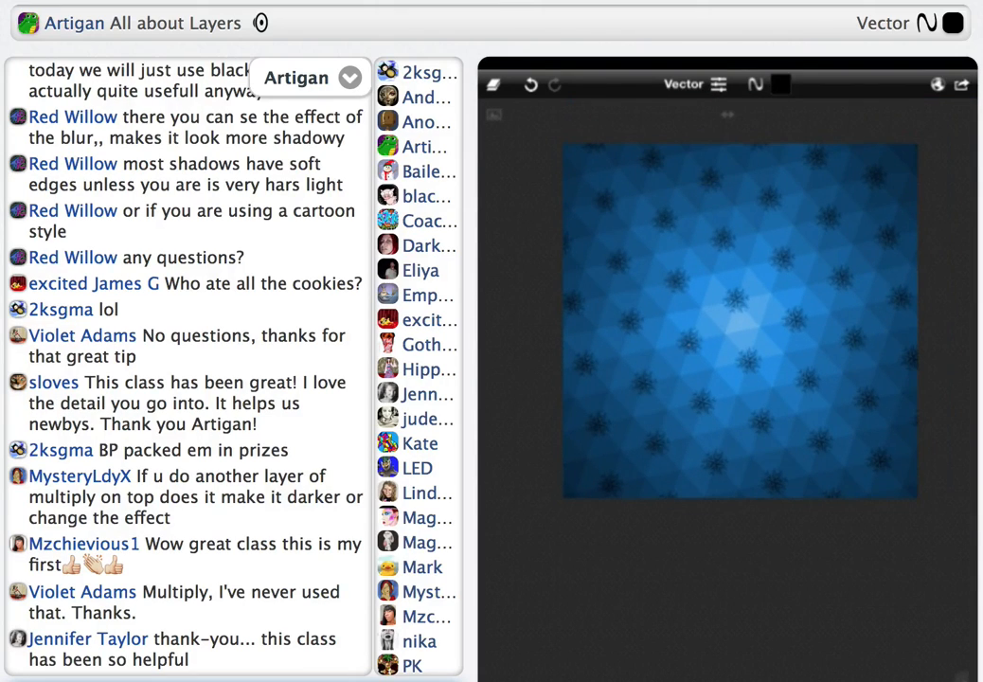
pyautogui.click(579, 570)
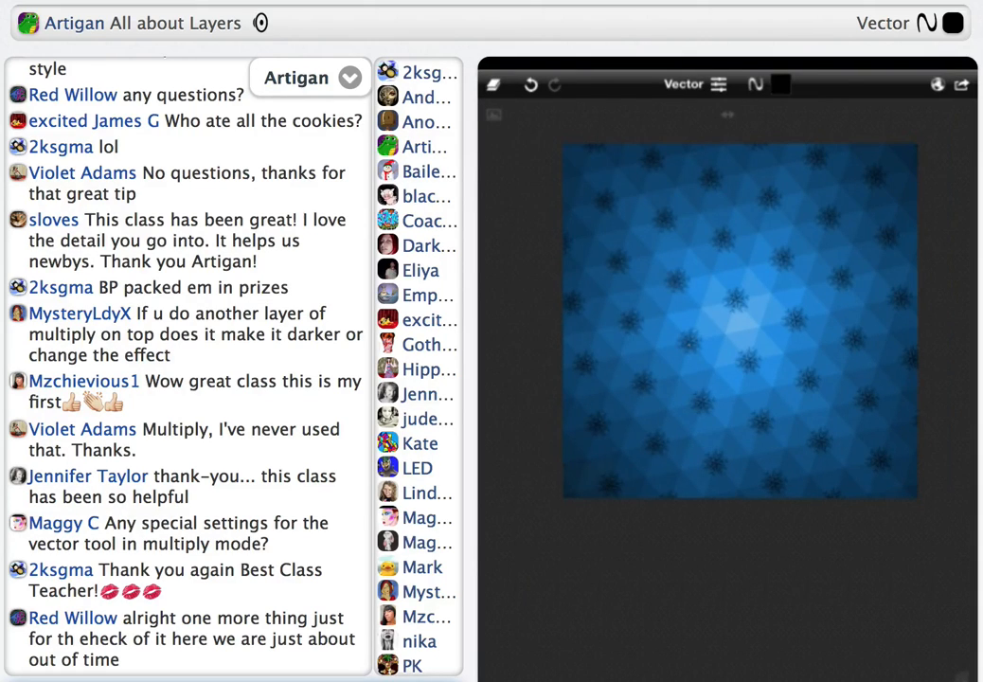
pyautogui.click(493, 85)
pyautogui.click(596, 252)
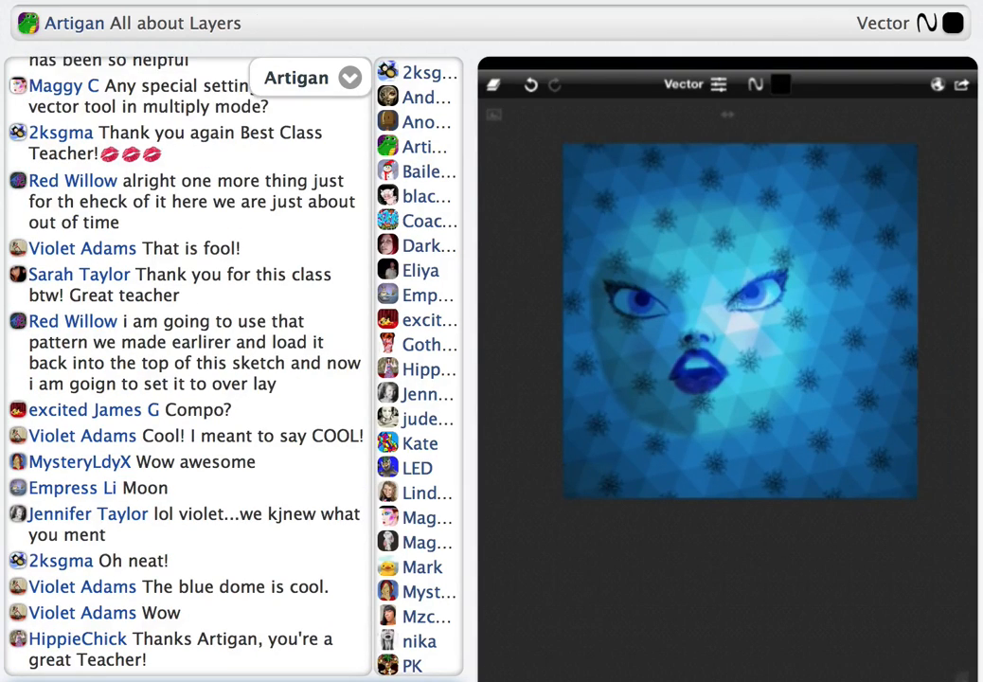
# Save the blended face and pattern sketch in a new slot
pyautogui.click(962, 84)
pyautogui.click(861, 202)
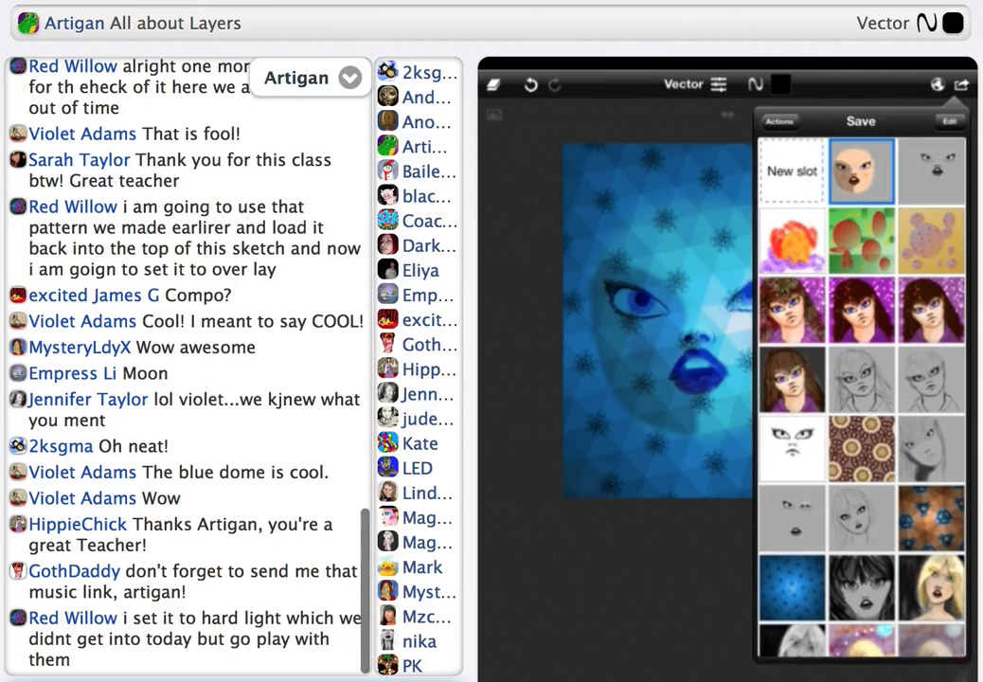
pyautogui.click(796, 171)
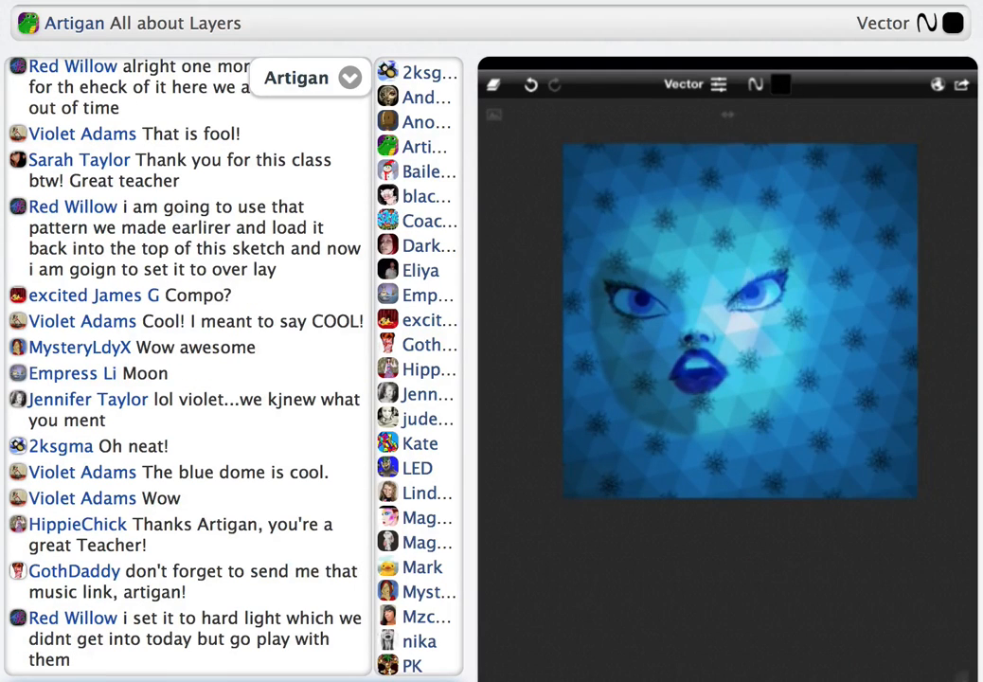